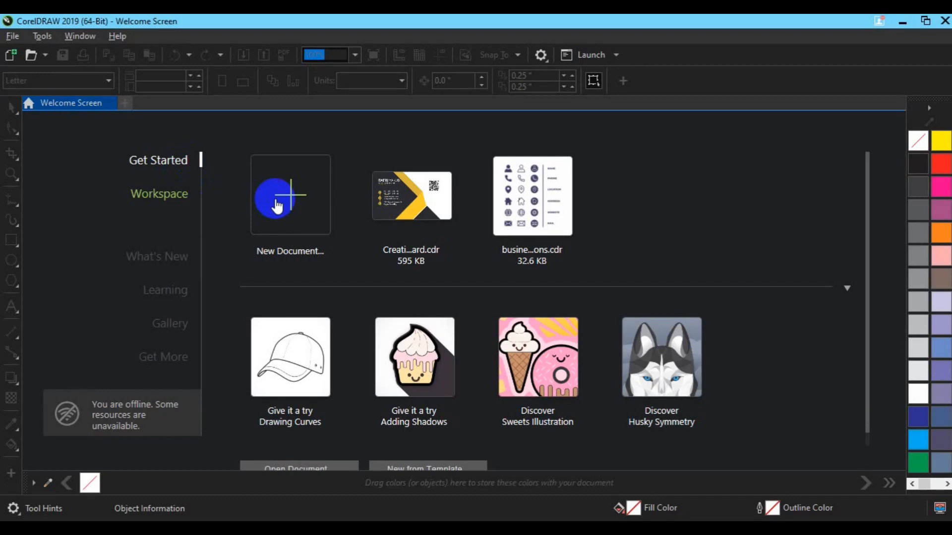
Create a new CMYK document named "Colorful Rolup Banner", 3.937 inches wide and 7.873 inches high at 300 dpi.
click(277, 206)
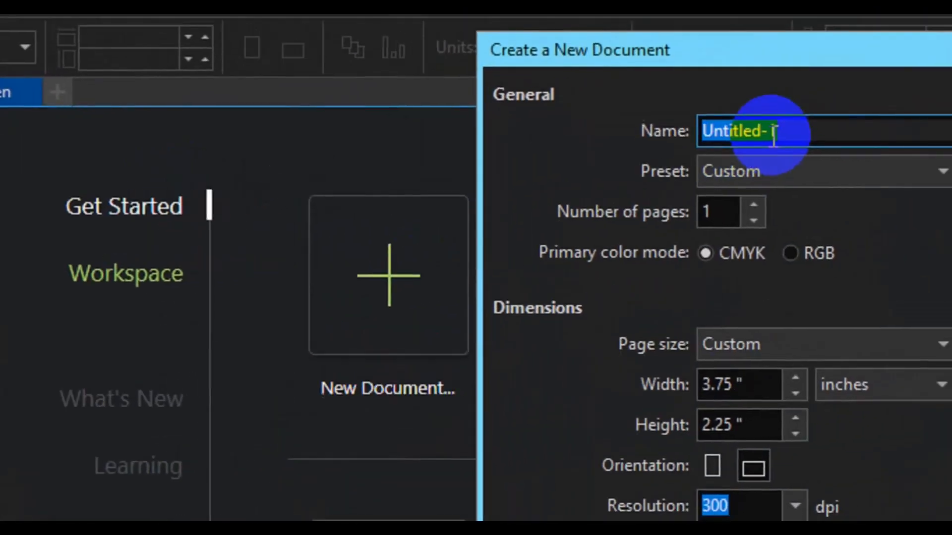
text(Colro)
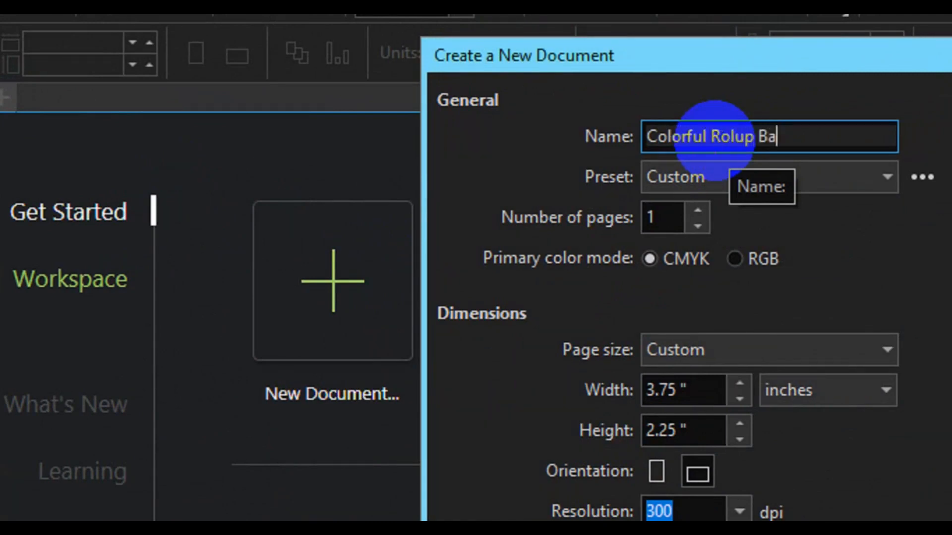
click(689, 392)
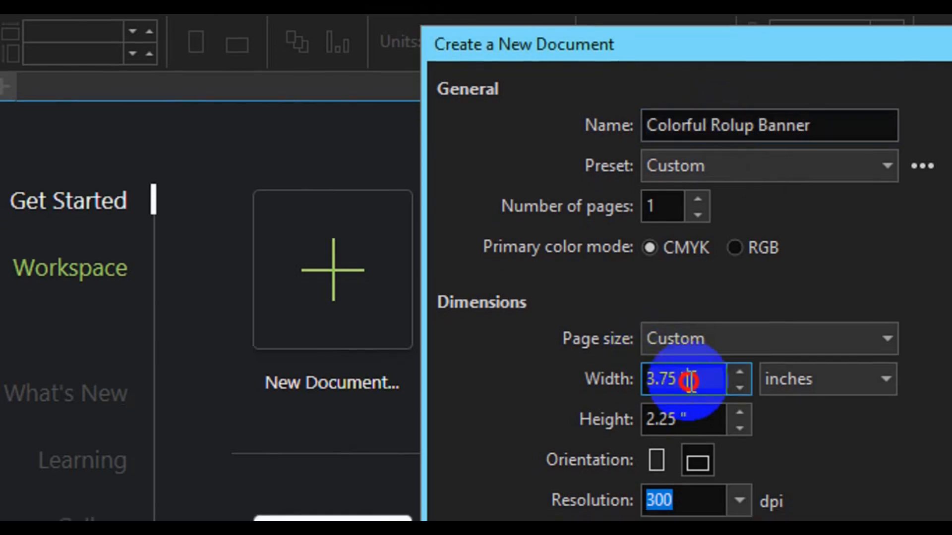
text(3.937)
key(Tab)
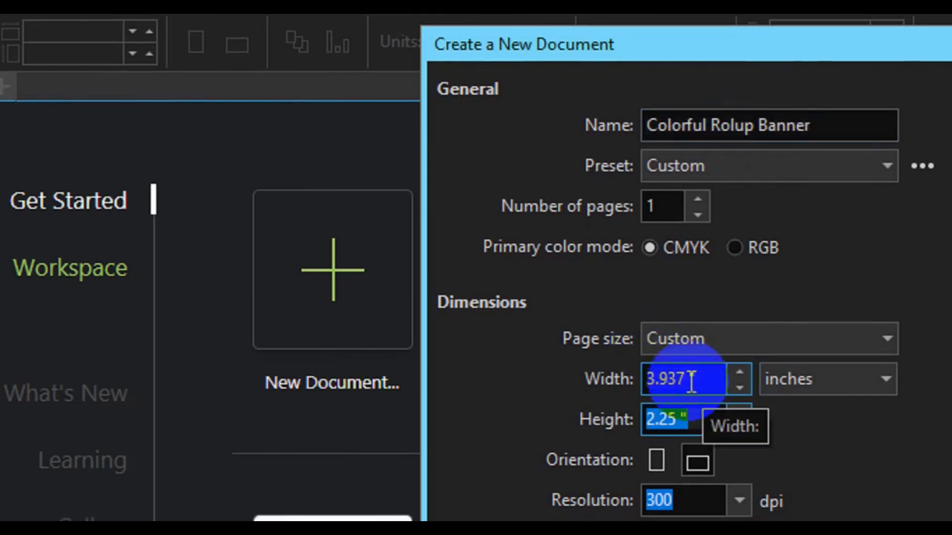
text(7.873)
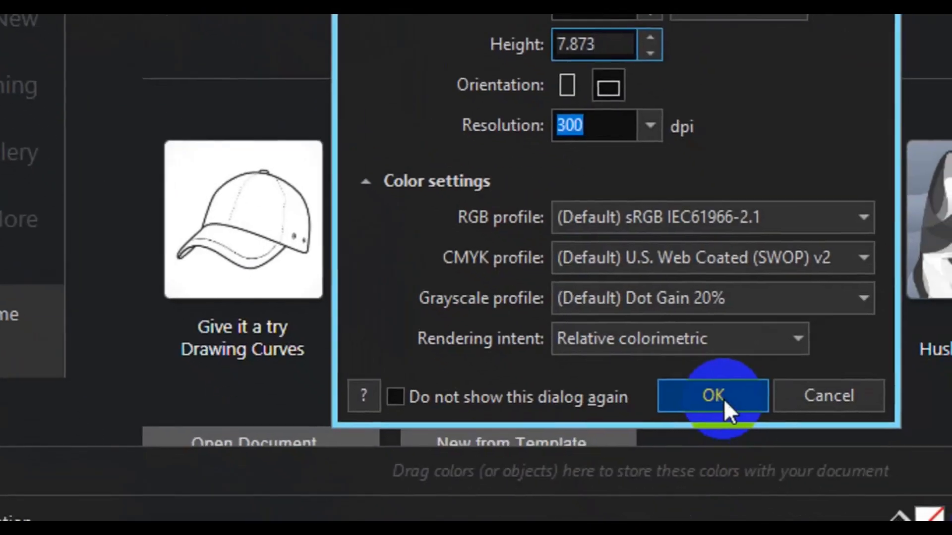
click(719, 404)
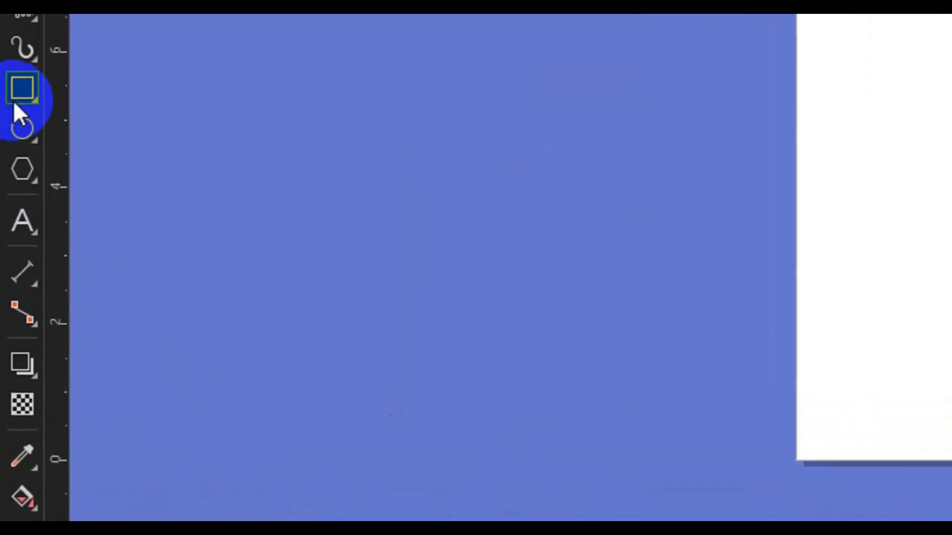
Add a page-sized rectangle, a full-width rectangle about 1.84 inches high across the upper page, and a 4.78 by 1.1 inch rectangle below it.
click(7, 245)
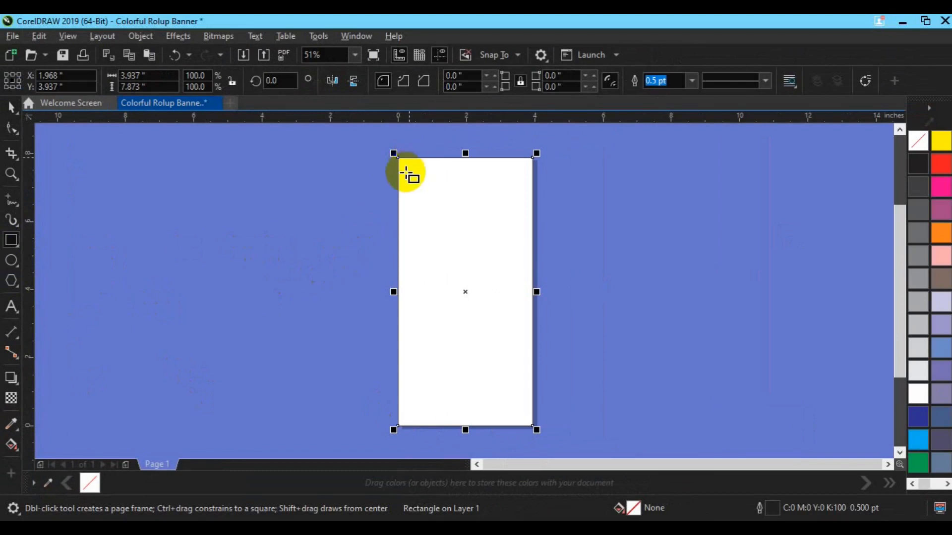
mouse_move(395, 197)
mouse_down()
mouse_move(446, 206)
mouse_move(516, 238)
mouse_move(532, 260)
mouse_up()
drag(369, 294, 533, 332)
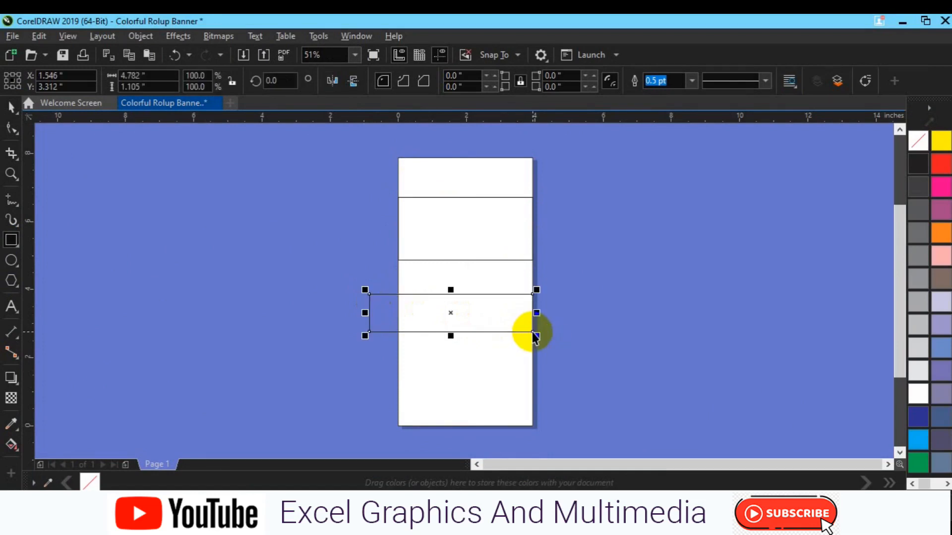
key(space)
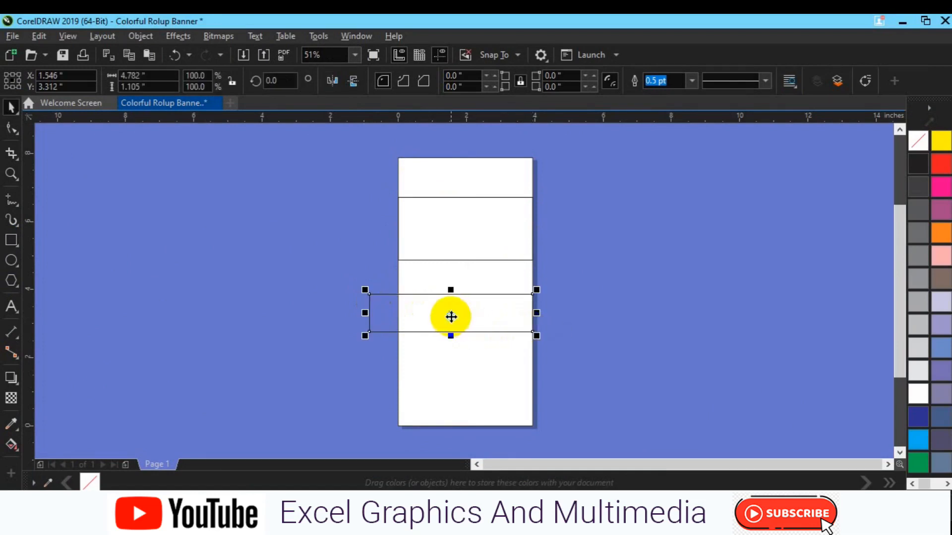
drag(450, 317, 454, 352)
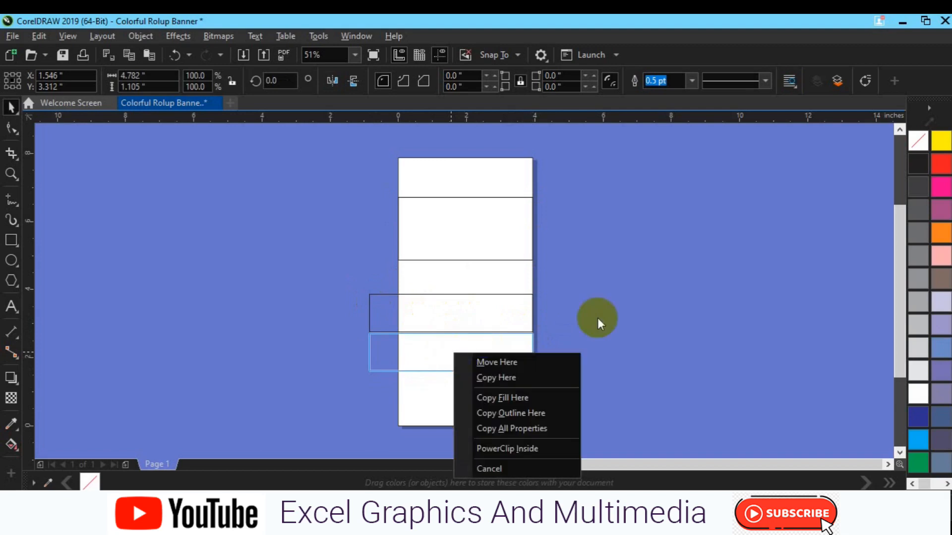
click(598, 323)
Give the wide lower rectangle a hairline outline and centre it on the page.
click(471, 314)
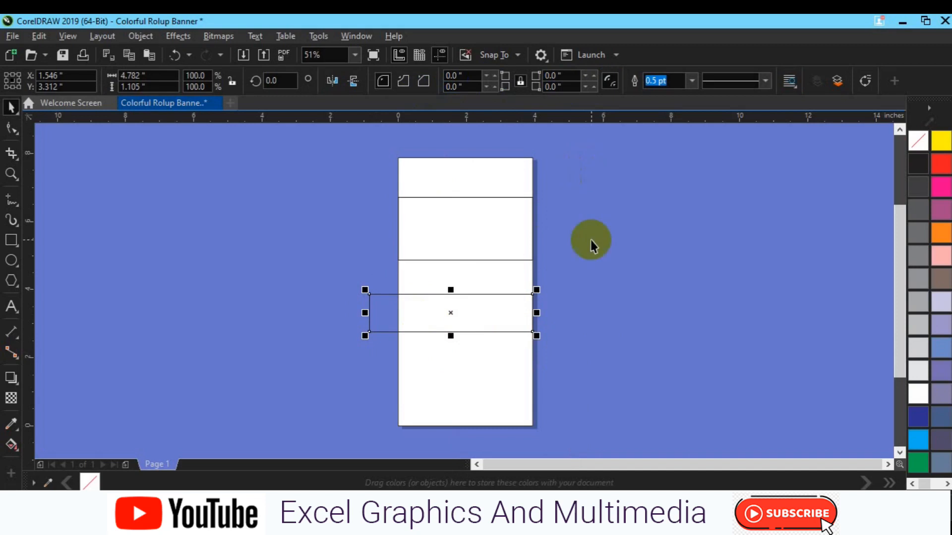
click(694, 80)
click(683, 106)
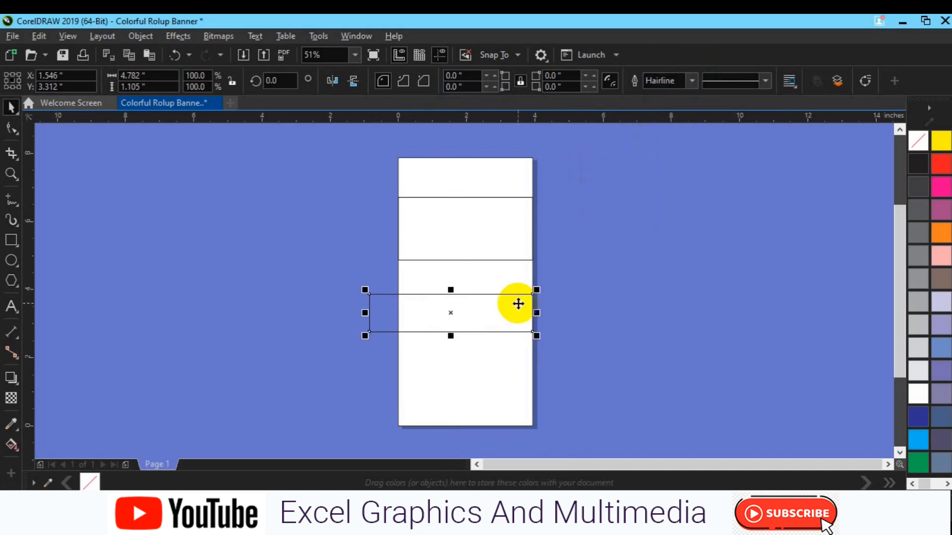
scroll(518, 304, up, 2)
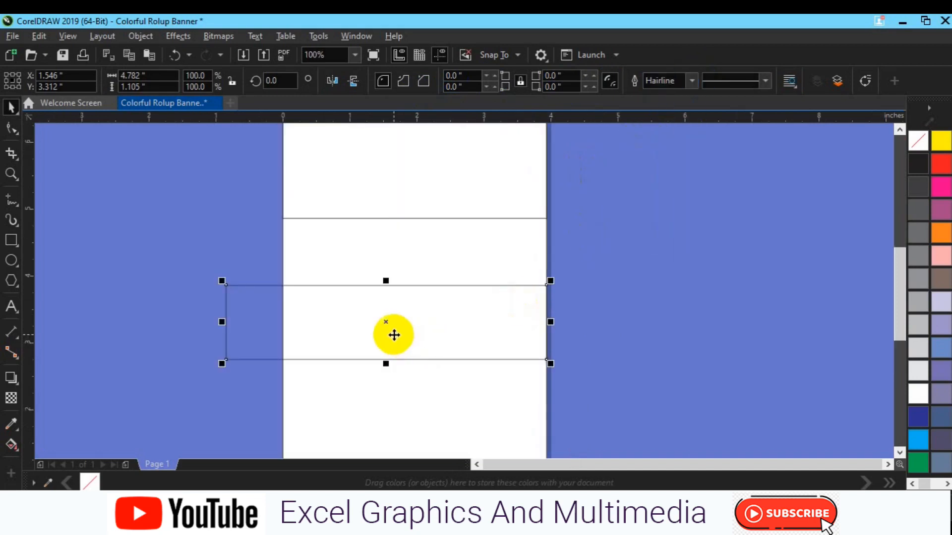
drag(394, 335, 420, 294)
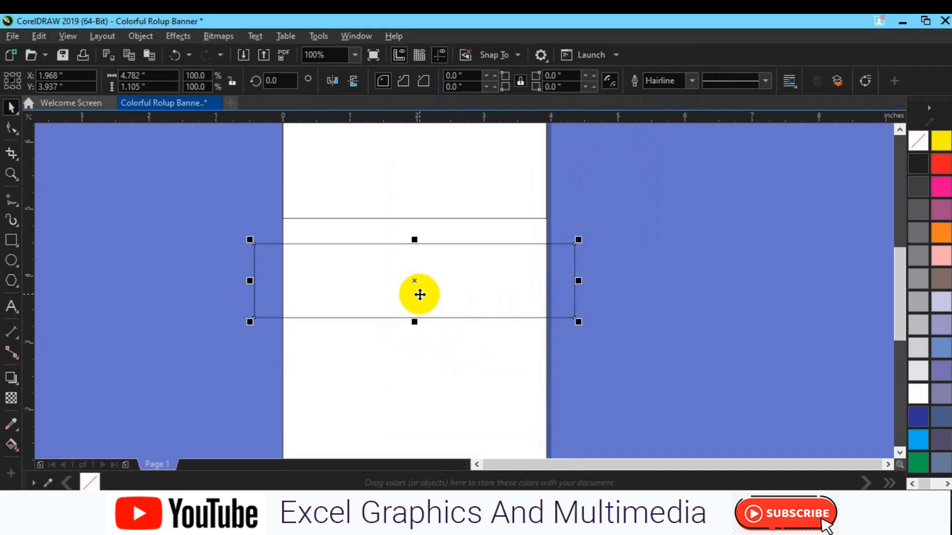
Shift the wide rectangle slightly down, copy it directly beneath itself, and repeat the copy to form a stack of three bars.
drag(420, 294, 414, 378)
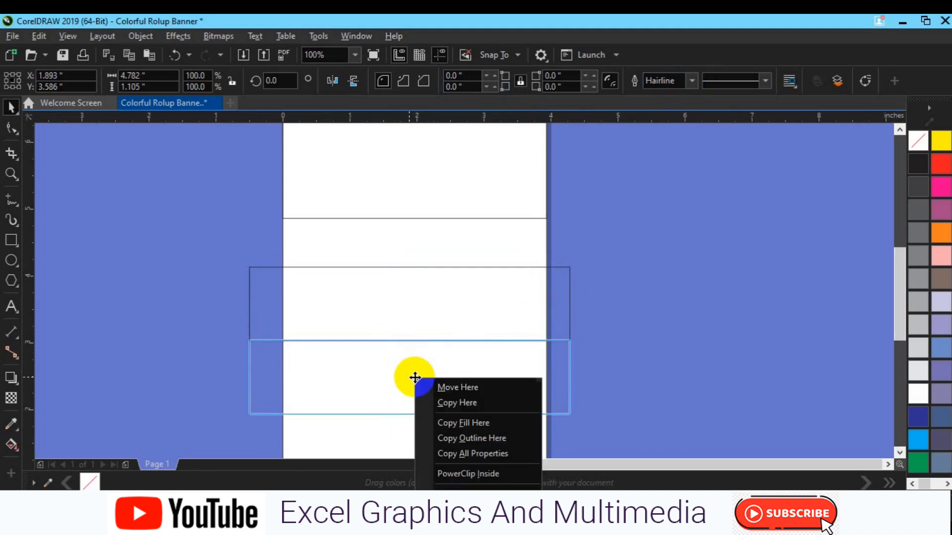
click(446, 403)
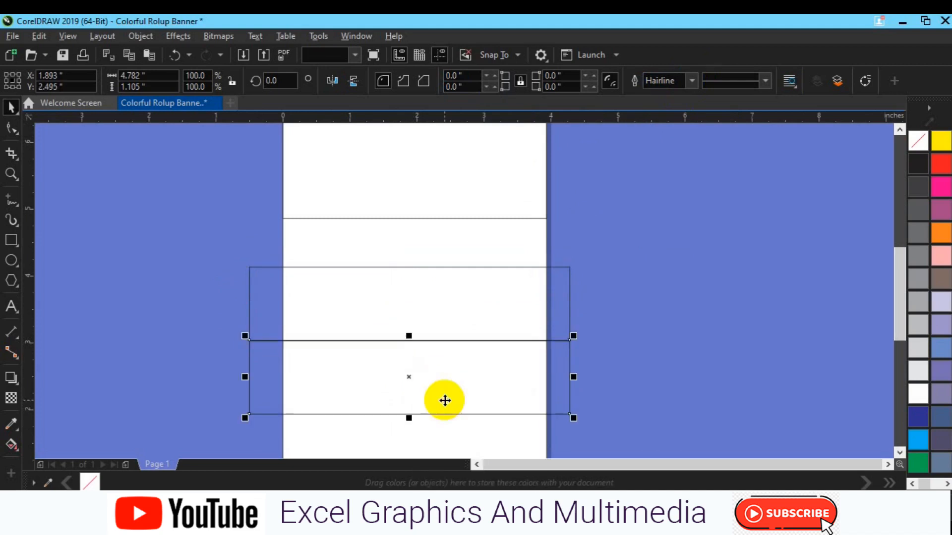
key(ctrl+r)
scroll(443, 398, down, 1)
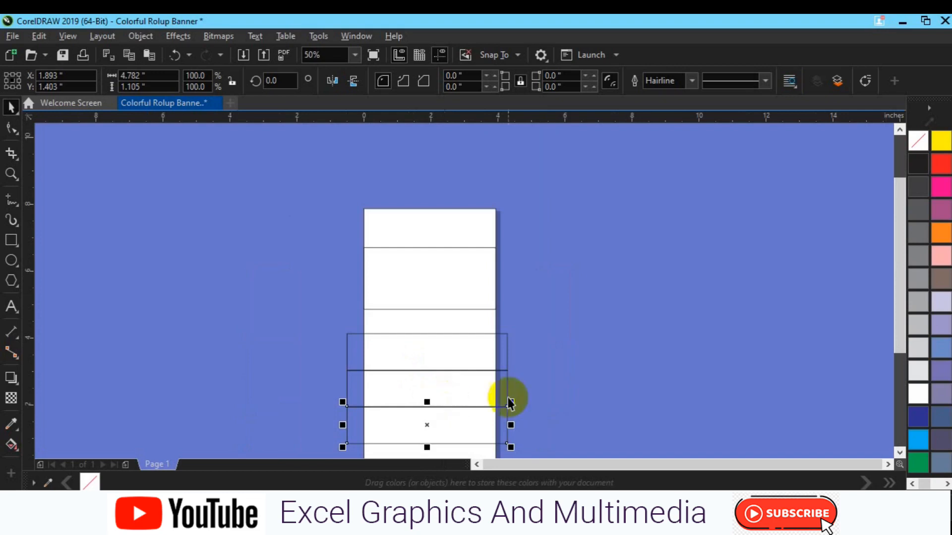
Select the three stacked bars, reduce their combined height to about 2.88 inches, and group them.
key(h)
drag(503, 342, 501, 310)
key(space)
shift+click(472, 313)
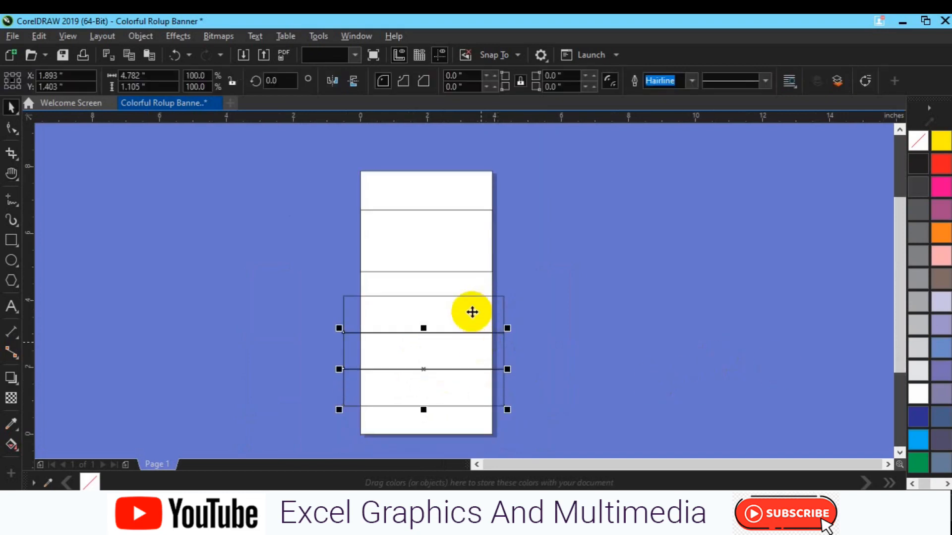
drag(423, 292, 424, 301)
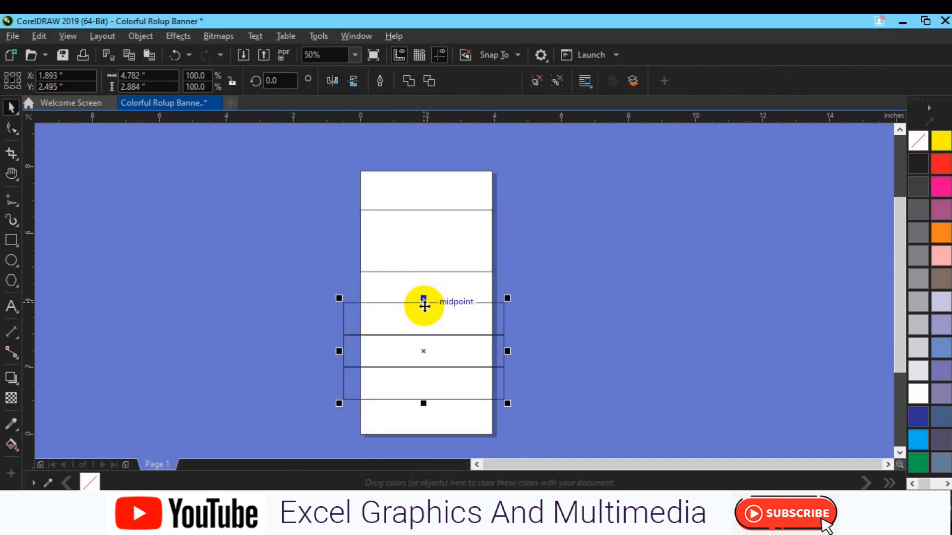
Move the upper full-width rectangle up towards the page's top edge, and raise the group of three bars slightly.
click(436, 261)
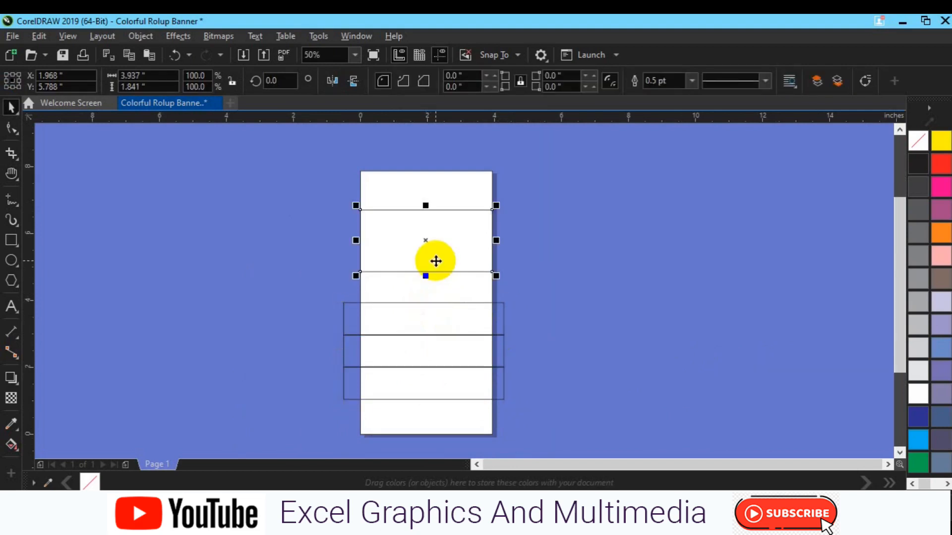
drag(435, 261, 436, 261)
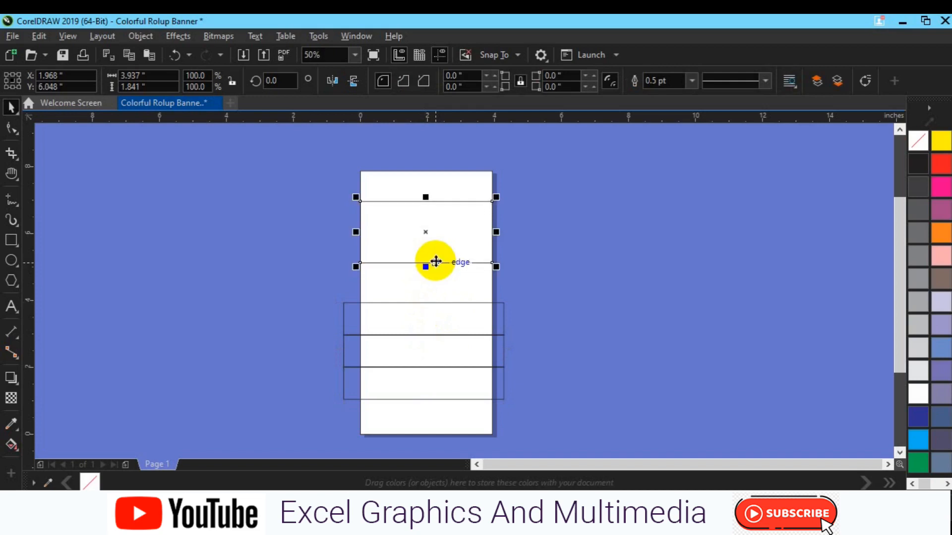
click(436, 336)
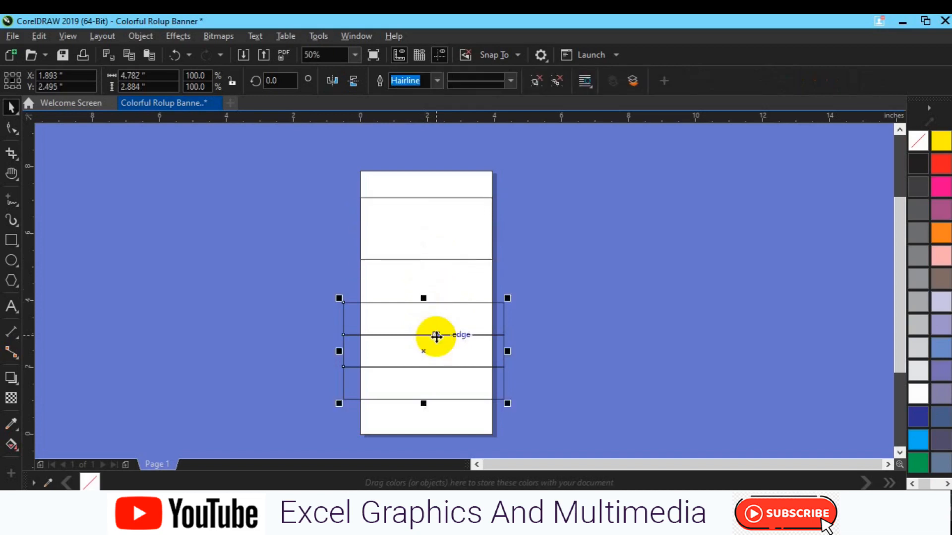
drag(436, 334, 436, 337)
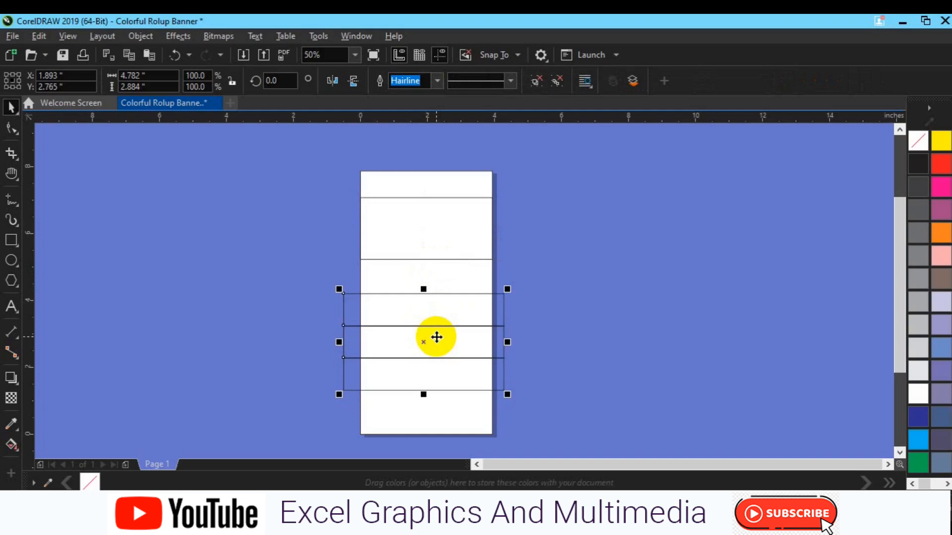
Reduce the bar group's height to about 2.44 inches and nudge the group slightly upward.
drag(424, 394, 424, 386)
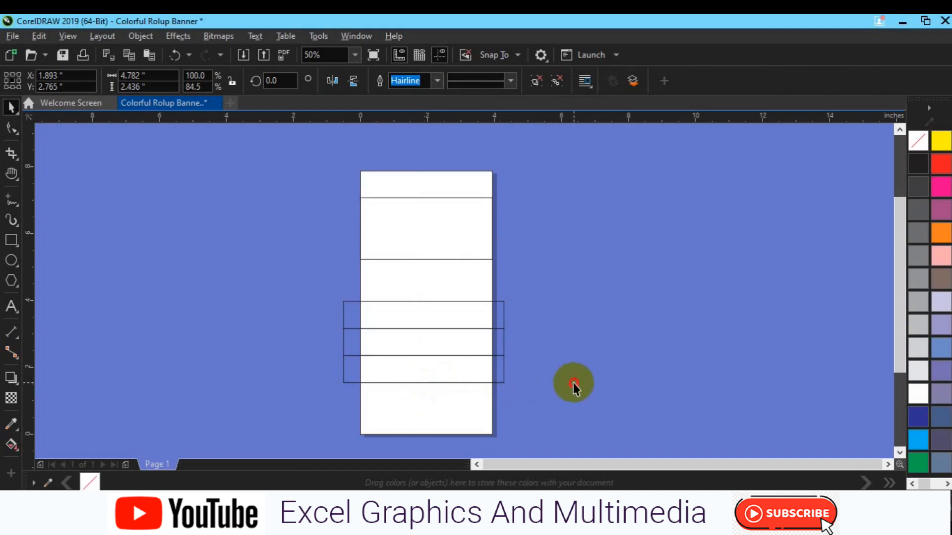
click(573, 383)
click(404, 365)
drag(403, 365, 404, 362)
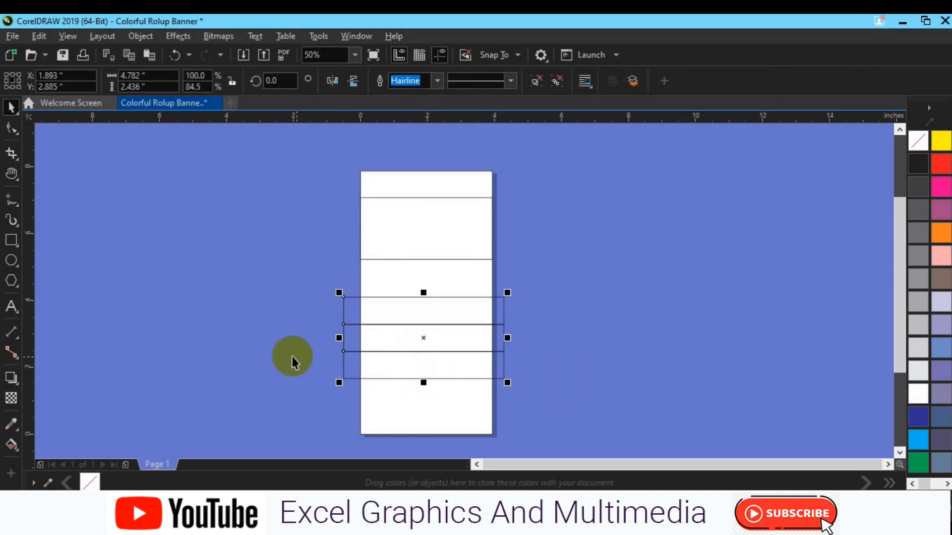
Draw a circle, centre it horizontally on the page, and size it to about 1.18 inches between the upper rectangle and the bars.
click(12, 263)
drag(204, 272, 260, 329)
key(p)
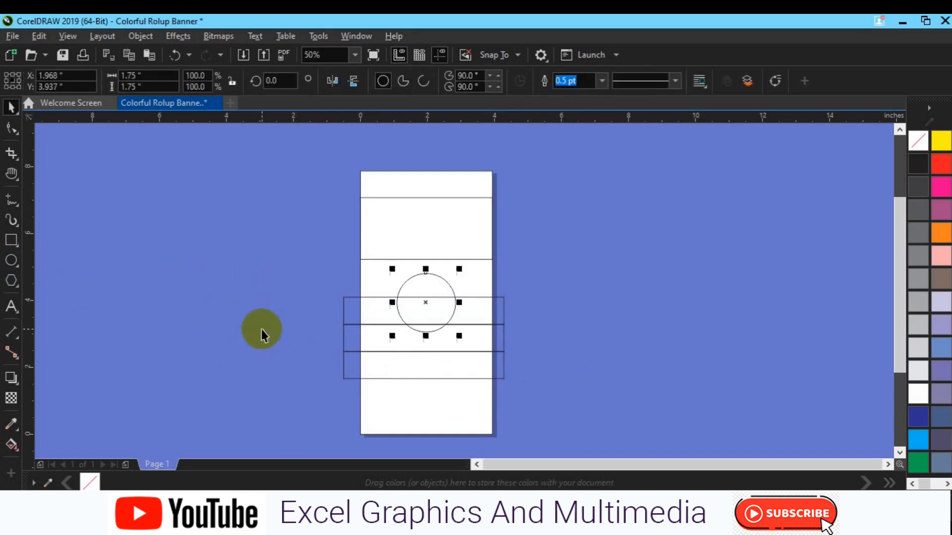
mouse_move(431, 312)
mouse_down()
mouse_move(428, 284)
mouse_move(459, 316)
mouse_move(448, 305)
mouse_up()
Reduce the height of the three-bar group to about 1.84 inches so it clears the circle.
click(451, 349)
drag(424, 383, 426, 369)
scroll(420, 374, up, 2)
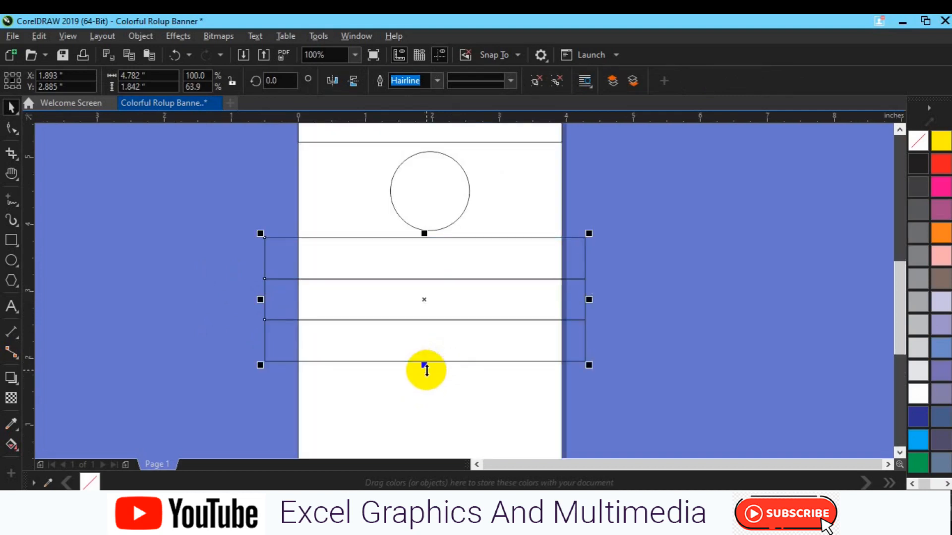
Make a smaller copy of the circle about 0.96 inches wide, place one on each side overlapping it, and align them with its centre.
click(426, 219)
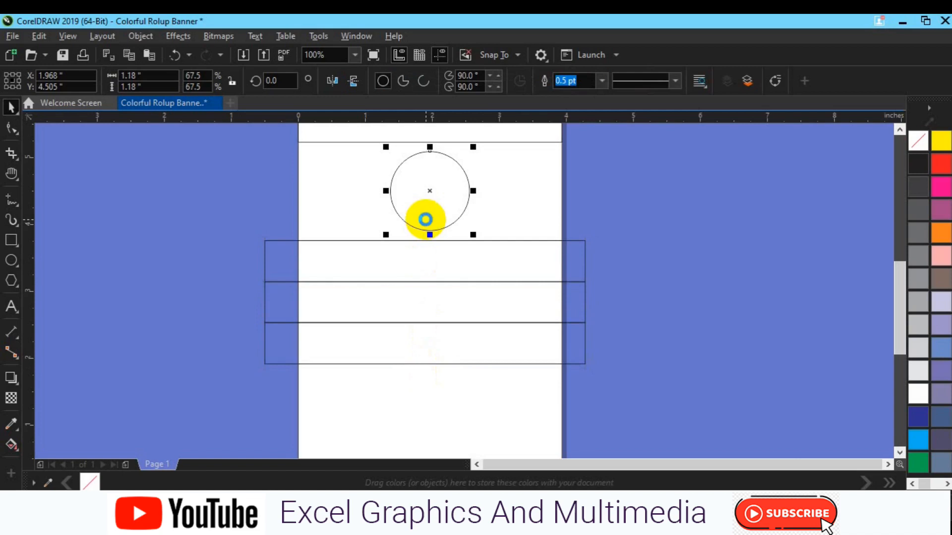
mouse_move(473, 234)
mouse_down()
mouse_move(454, 228)
mouse_move(465, 233)
mouse_up()
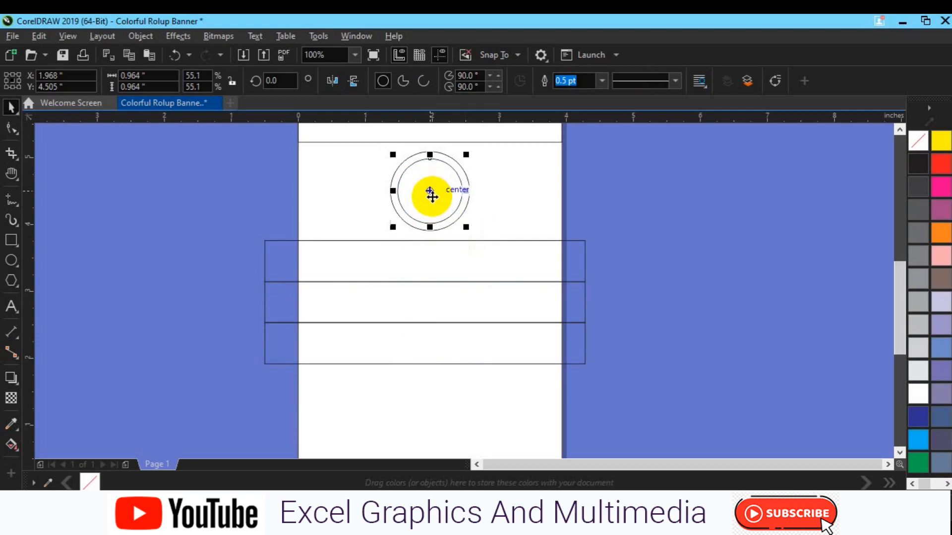
drag(430, 195, 492, 194)
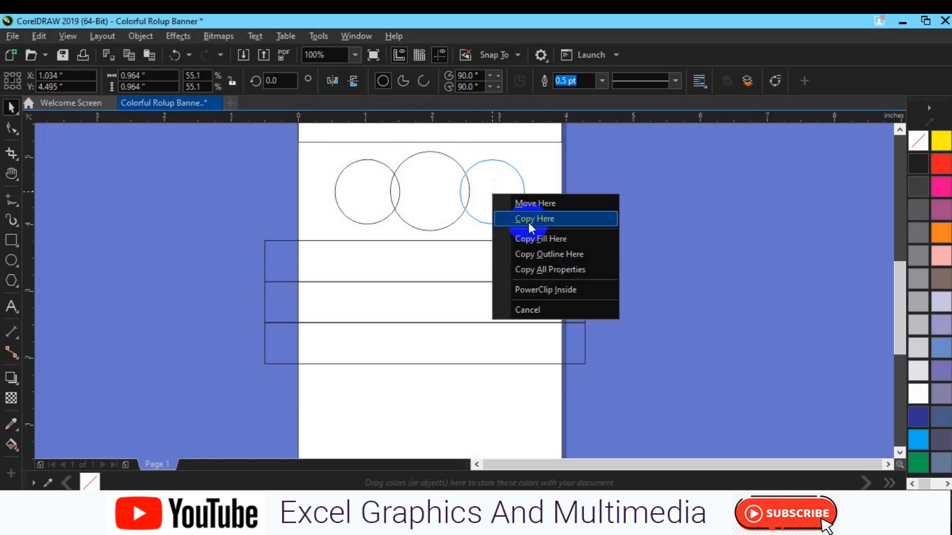
click(529, 221)
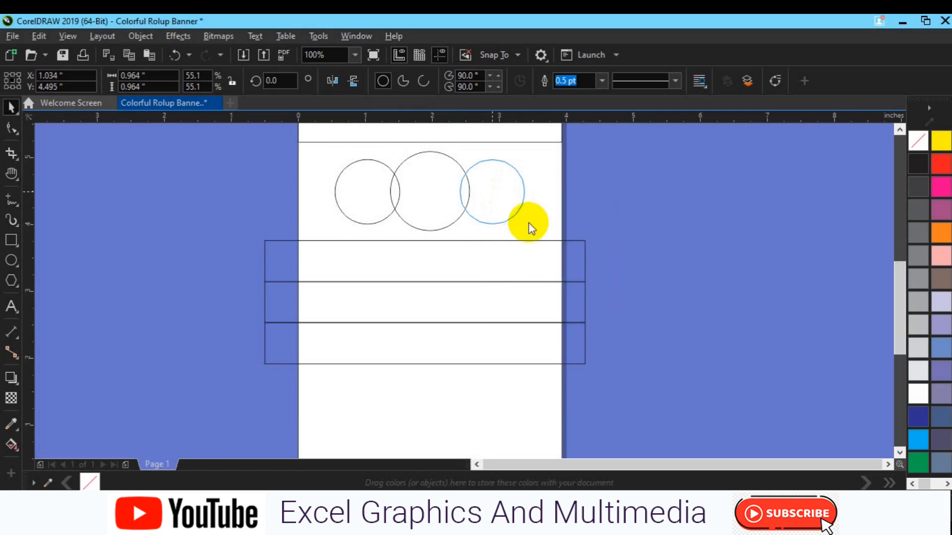
shift+click(358, 209)
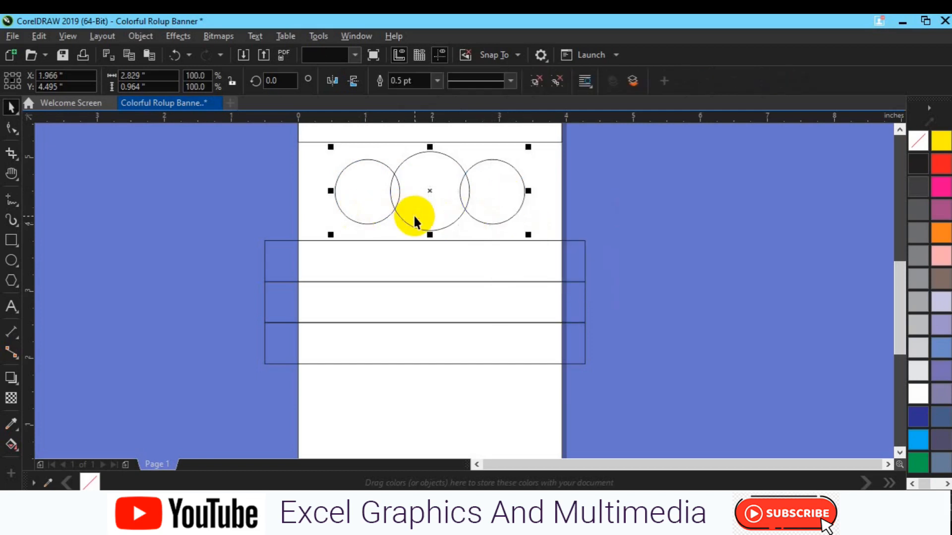
click(580, 204)
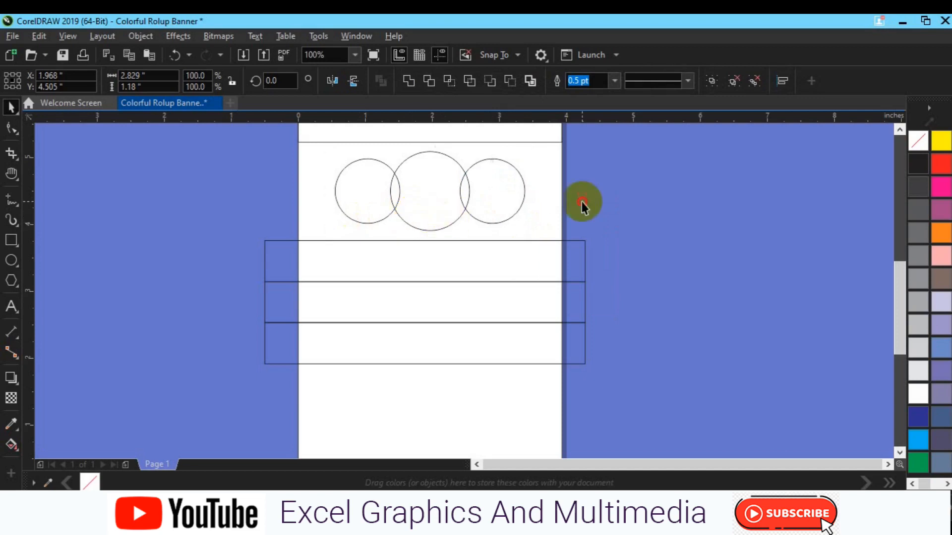
Fill the large middle circle with dark grey.
click(456, 209)
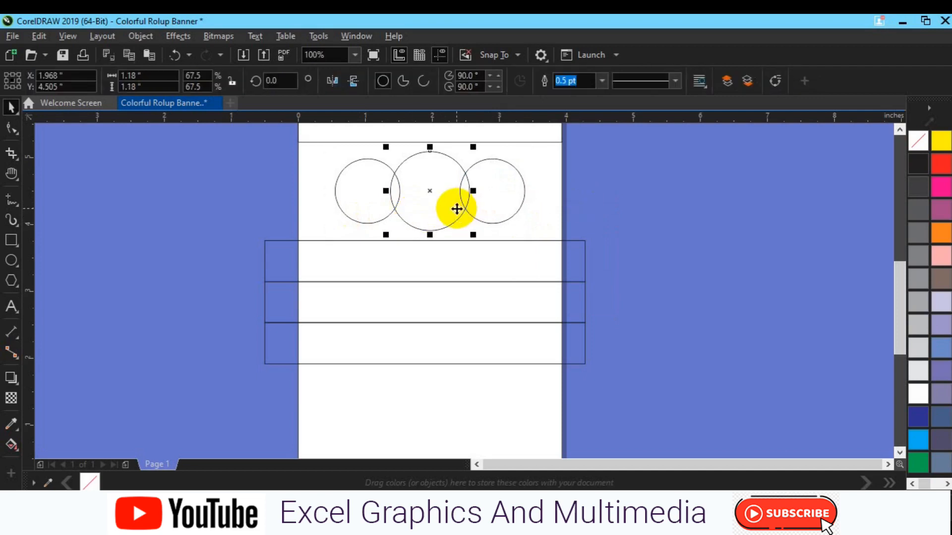
click(920, 189)
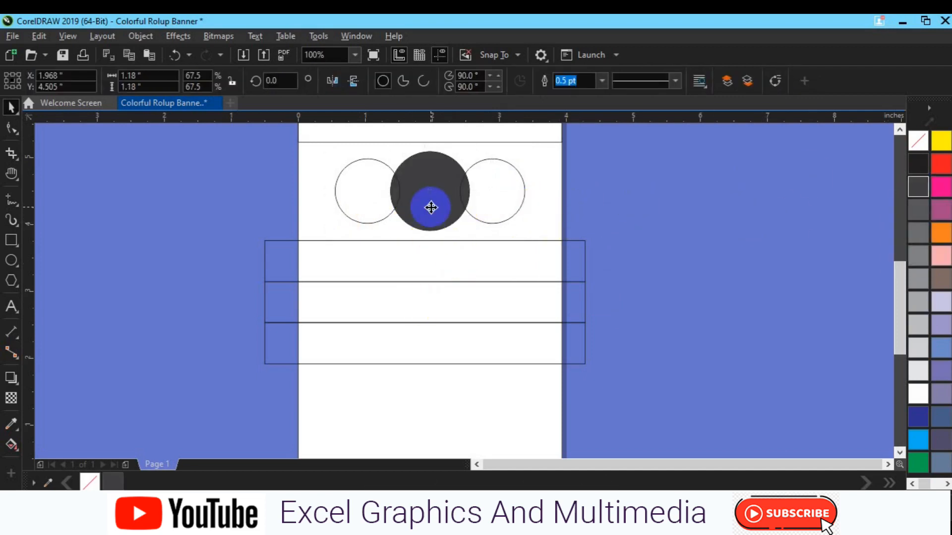
Bring the dark grey middle circle to the front of the page.
right_click(430, 207)
click(467, 224)
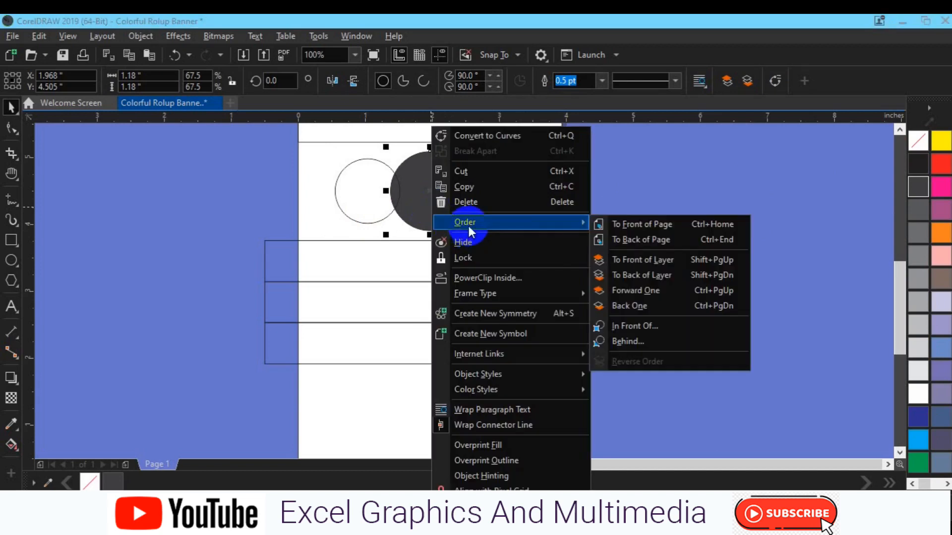
click(629, 224)
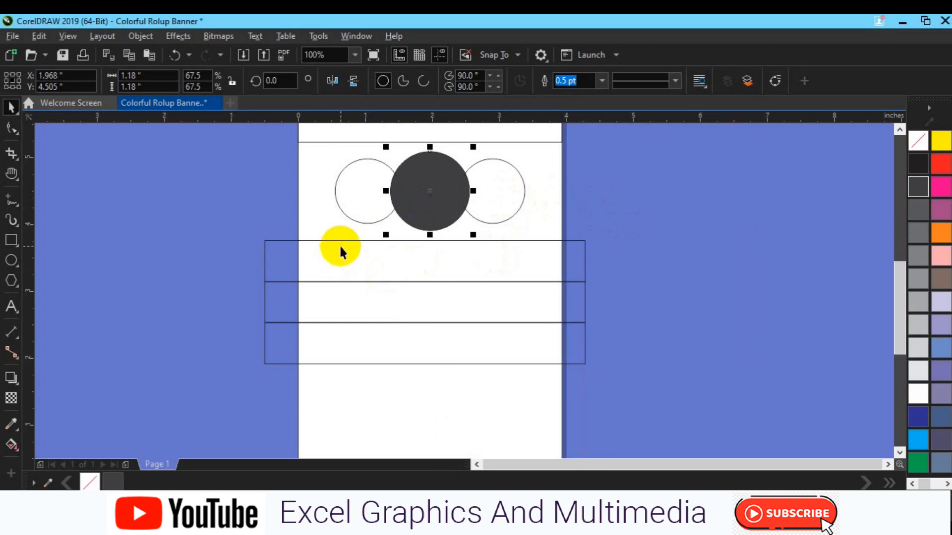
Reduce the upper rectangle's height to about 1.58 inches by raising its lower edge away from the circles.
scroll(339, 244, down, 2)
click(595, 278)
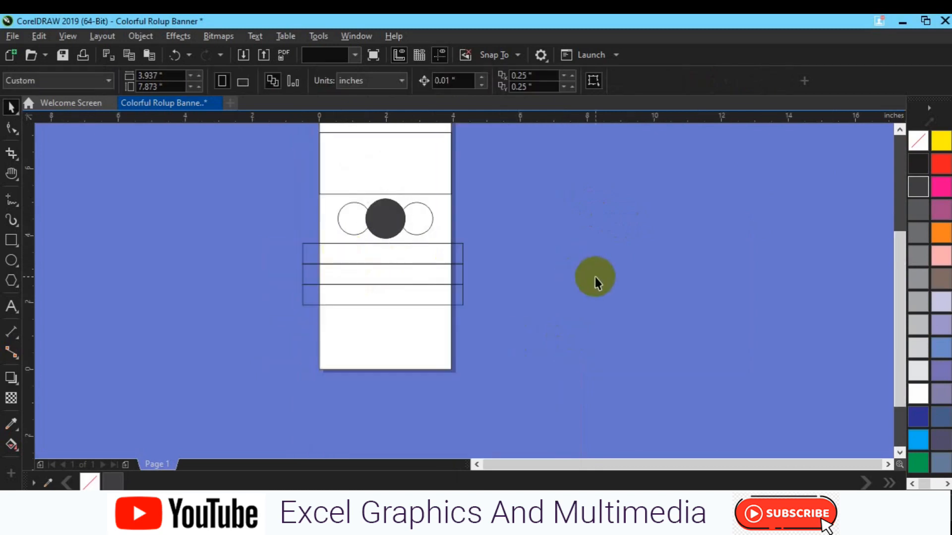
click(903, 133)
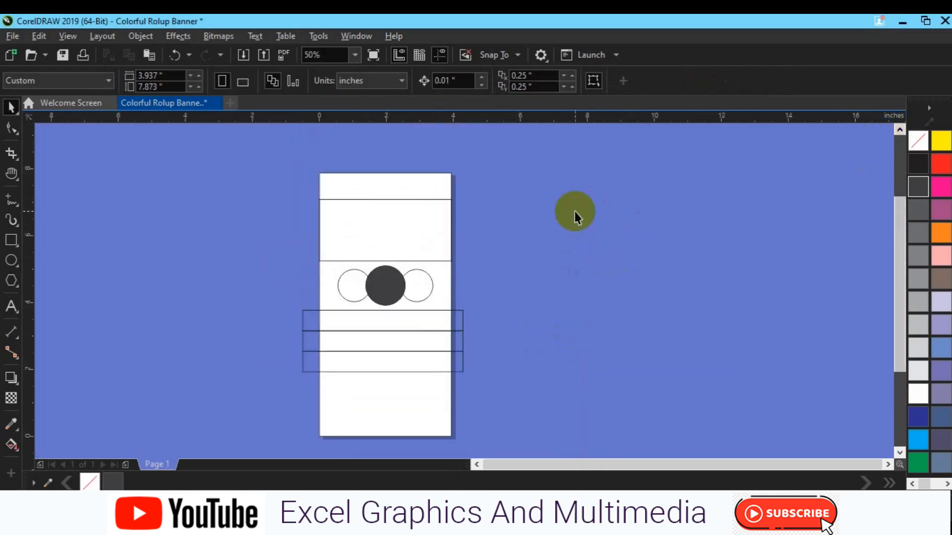
click(380, 260)
drag(385, 264, 384, 255)
click(497, 283)
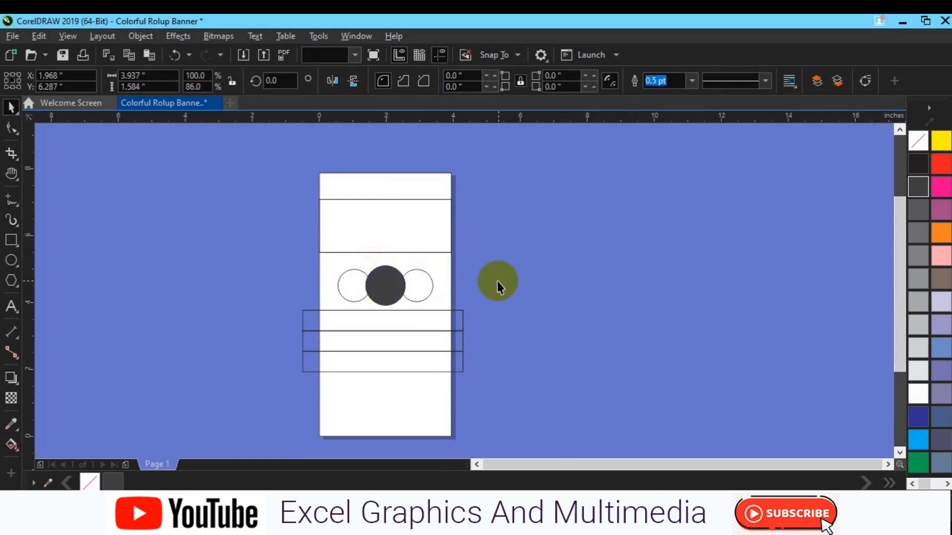
Group the three circles and move them up near the upper rectangle, and move the bar group up beneath them.
click(289, 266)
drag(483, 311, 483, 312)
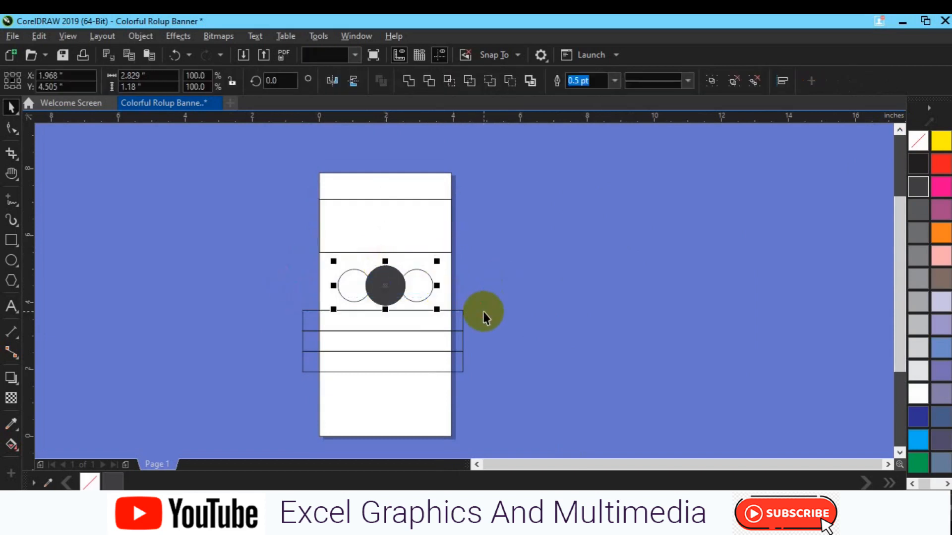
click(409, 400)
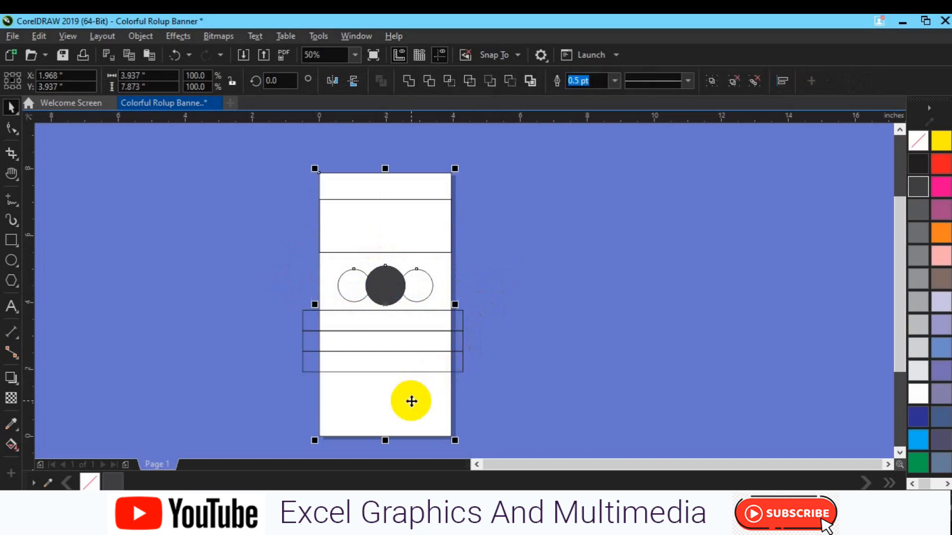
click(573, 314)
mouse_move(378, 307)
mouse_down()
mouse_move(378, 282)
mouse_move(381, 292)
mouse_up()
click(392, 350)
drag(391, 350, 391, 346)
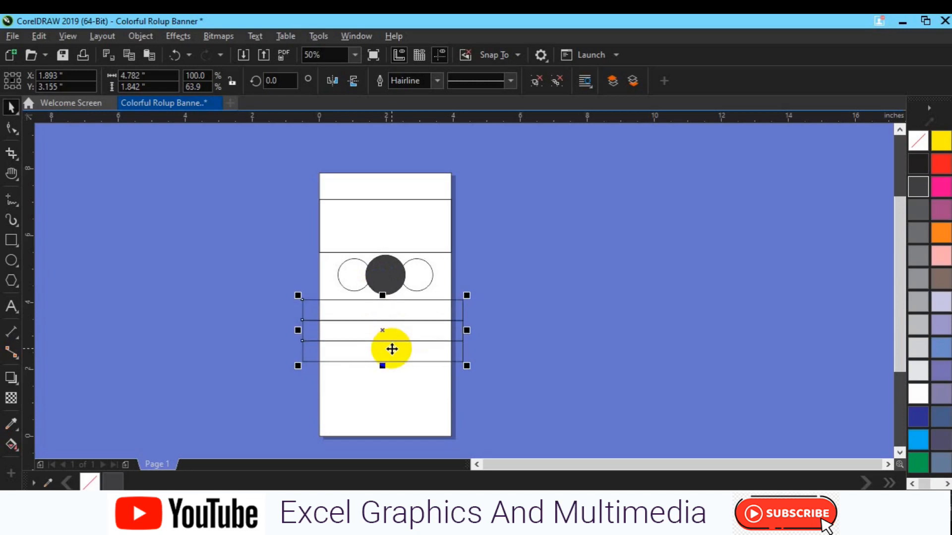
Centre the bar group and upper rectangle horizontally on the circles, try centring them vertically too, and undo the vertical centring.
shift+click(409, 239)
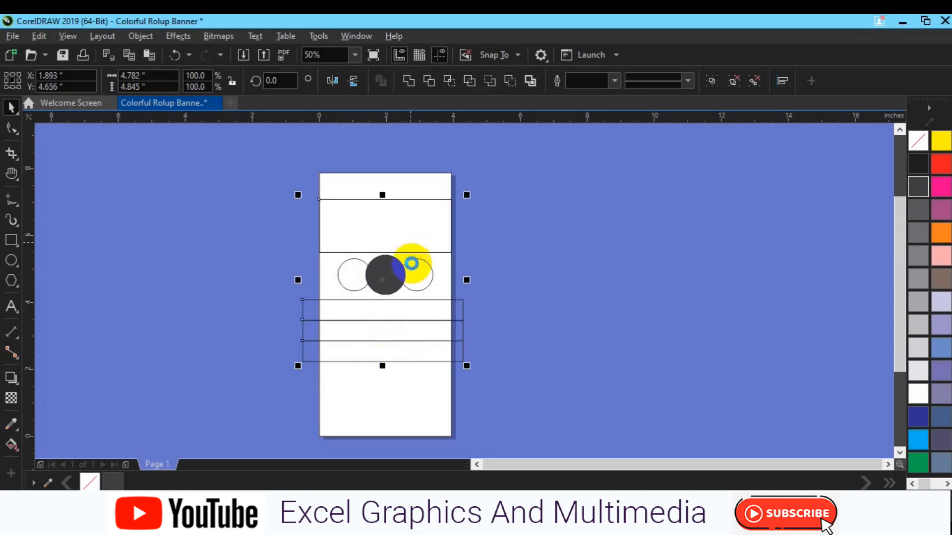
shift+click(399, 283)
key(c)
key(e)
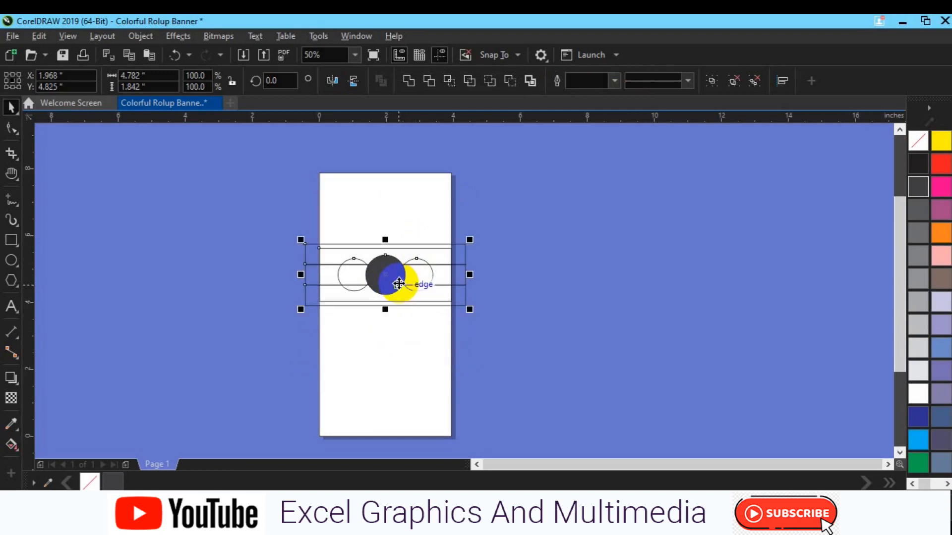
key(ctrl+z)
click(536, 287)
Group the upper rectangle with the three-bar group.
click(406, 227)
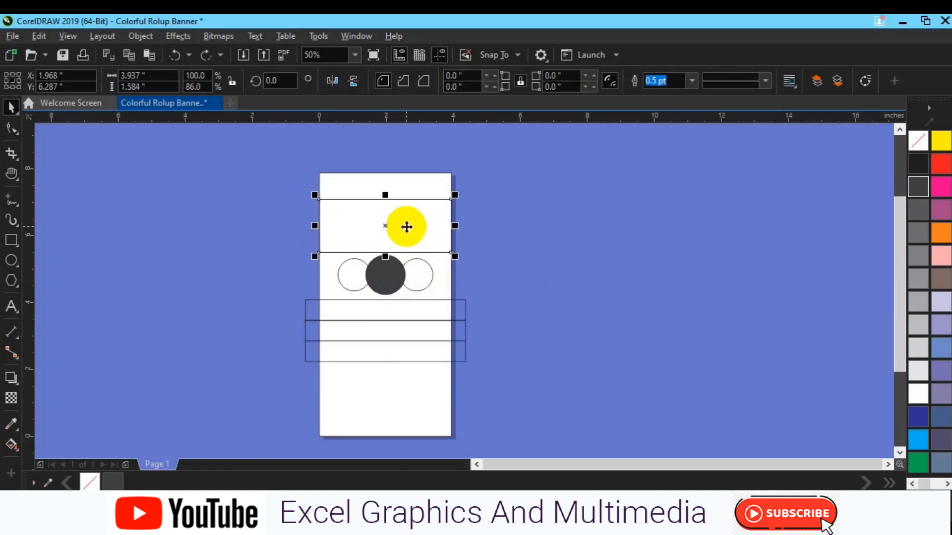
shift+click(372, 320)
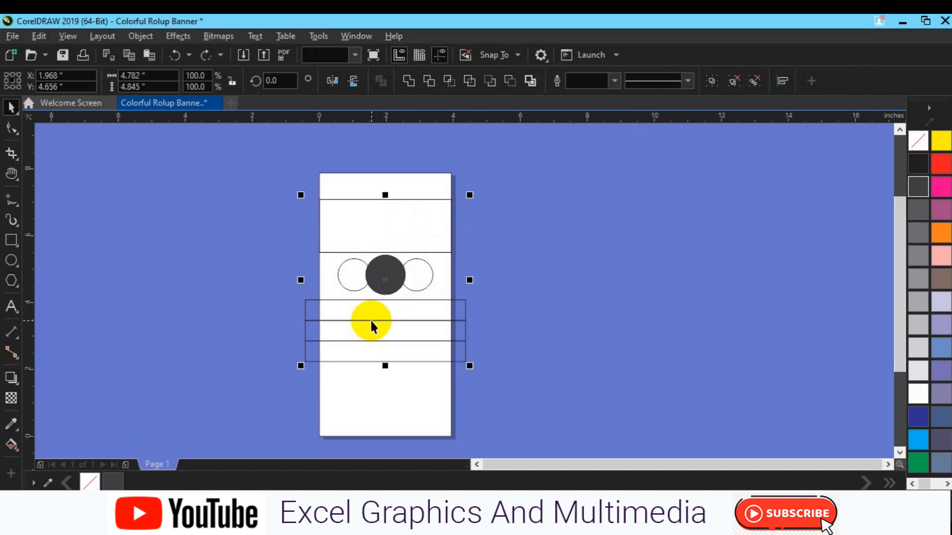
click(522, 267)
Try centring the circle group vertically against the grouped rectangle and bars, and undo it.
click(379, 278)
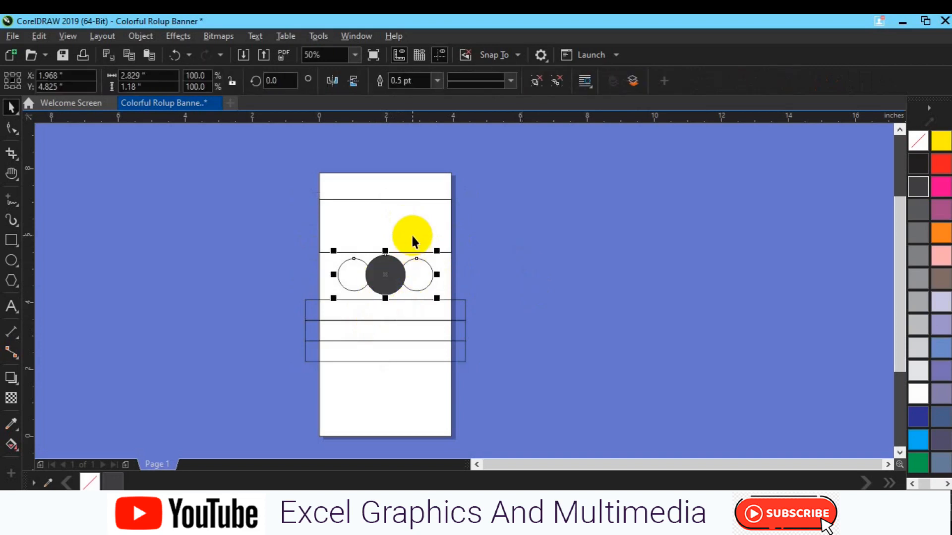
shift+click(413, 235)
key(e)
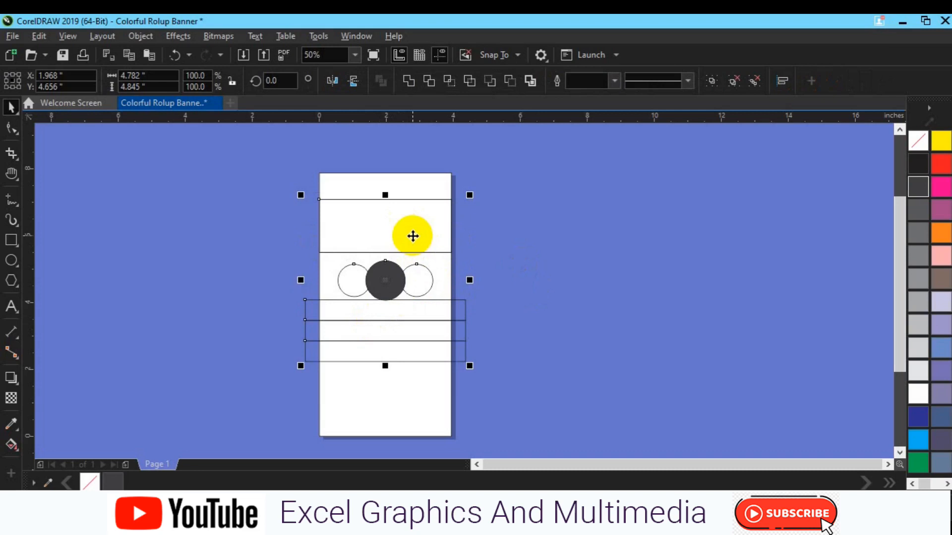
key(ctrl+z)
click(513, 310)
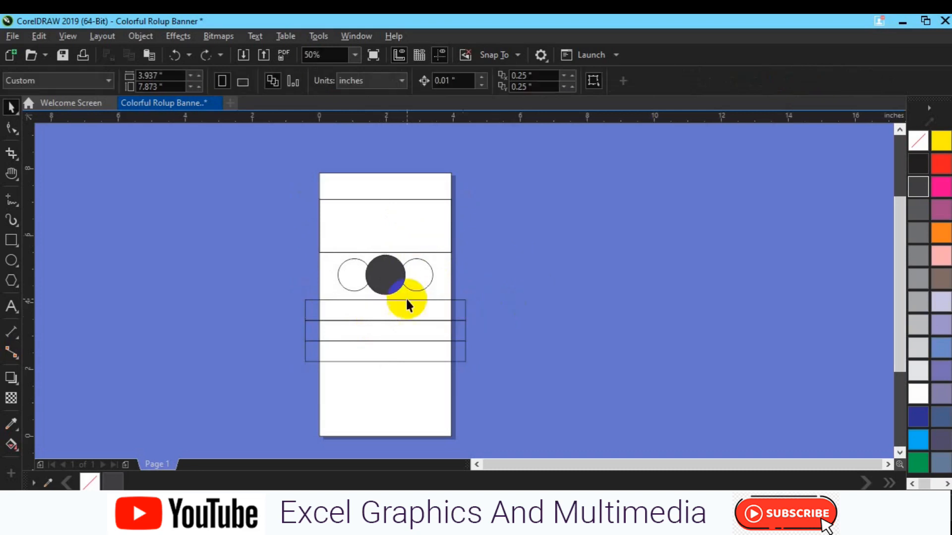
Nudge the circle group down slightly to a vertical position of about 4.8 inches.
click(393, 288)
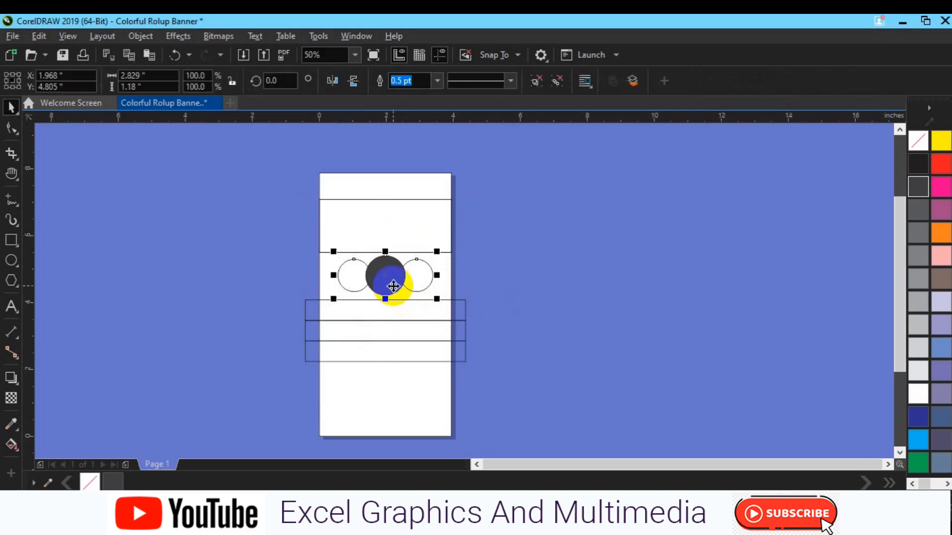
click(504, 278)
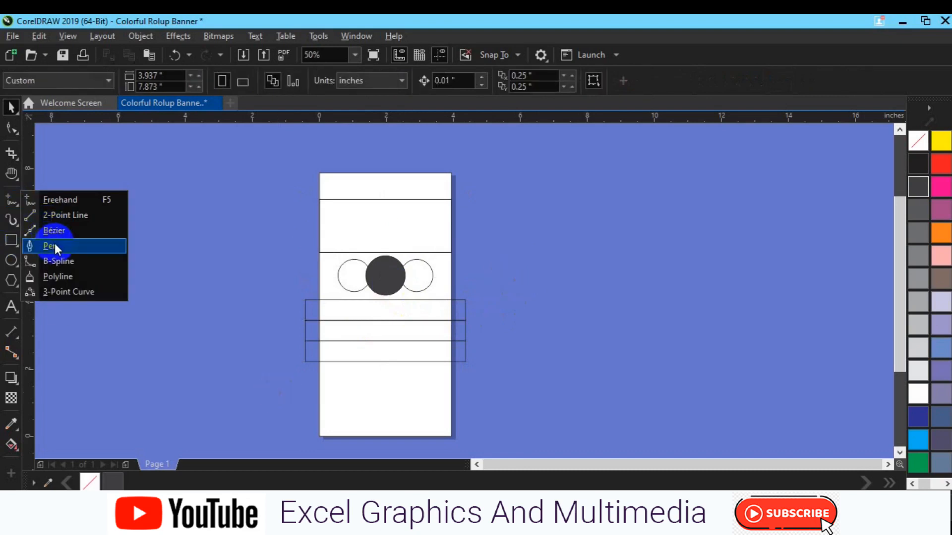
Draw a horizontal Pen line about 4.68 inches long near the page's lower edge, shifted so it extends past both sides.
click(54, 243)
click(318, 427)
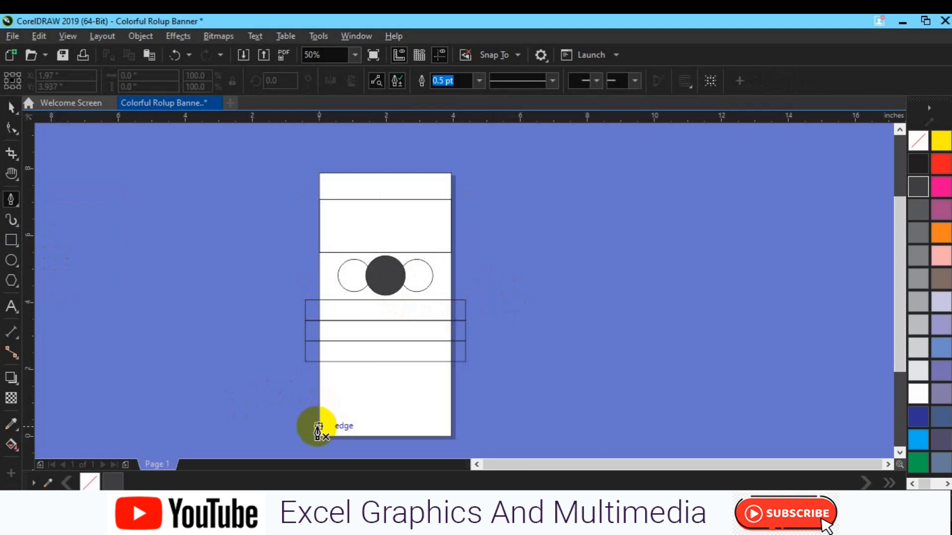
double_click(476, 427)
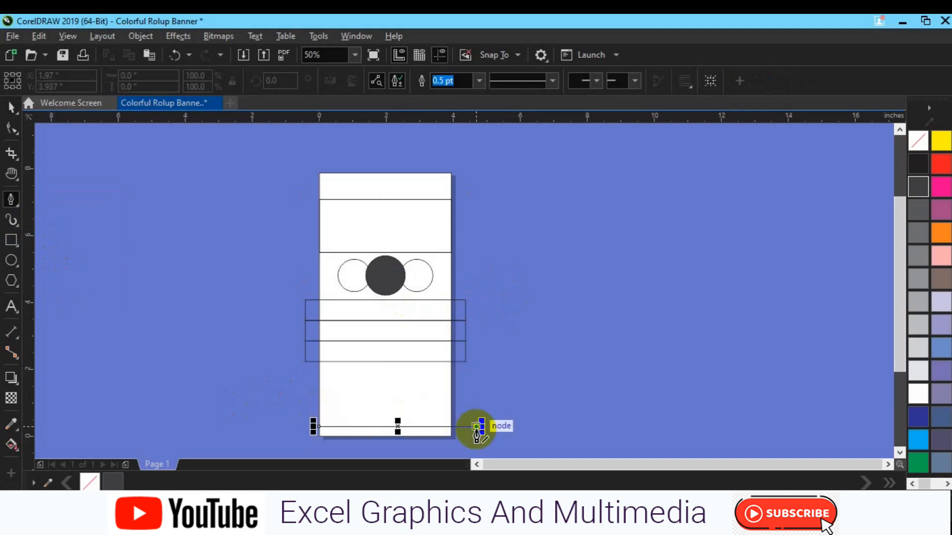
key(space)
click(548, 416)
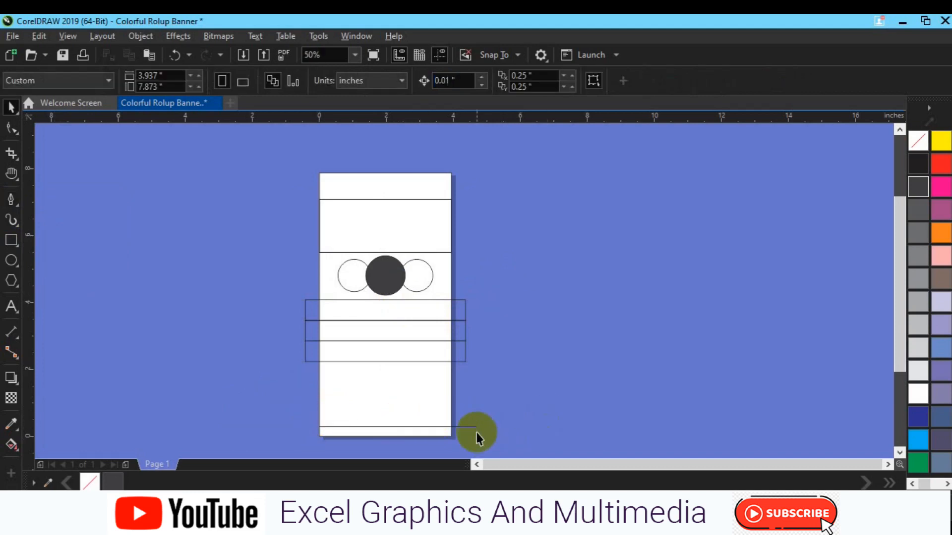
click(474, 428)
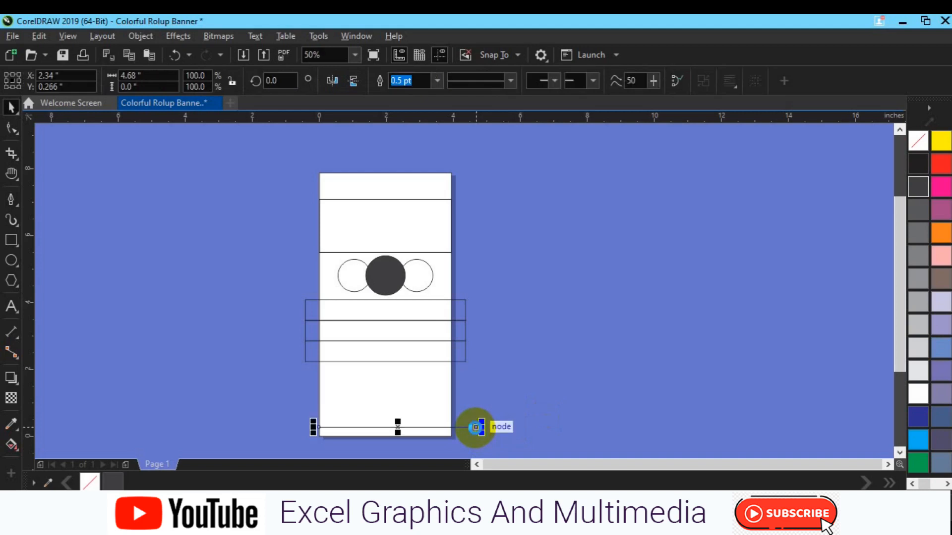
drag(474, 428, 472, 428)
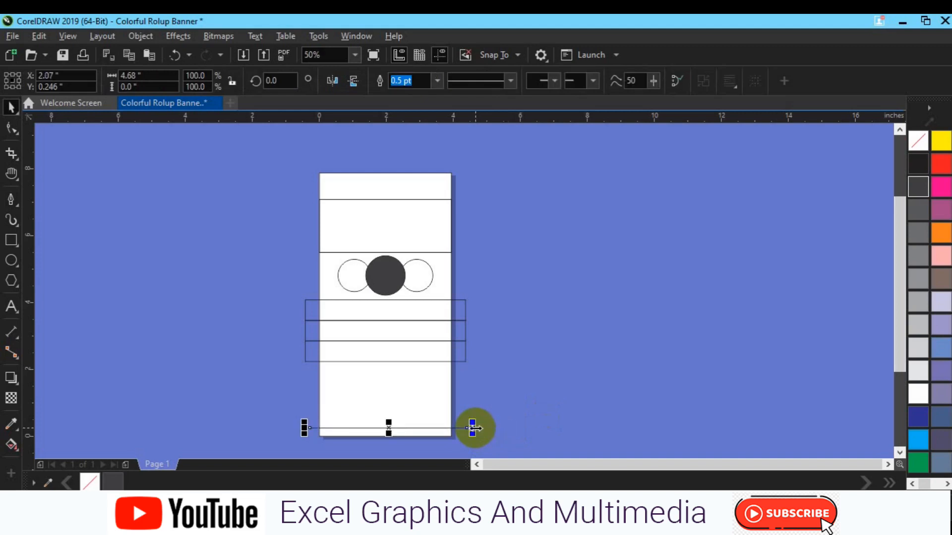
Move the upper rectangle, circles and bars up slightly together.
click(392, 240)
drag(392, 240, 400, 272)
click(510, 286)
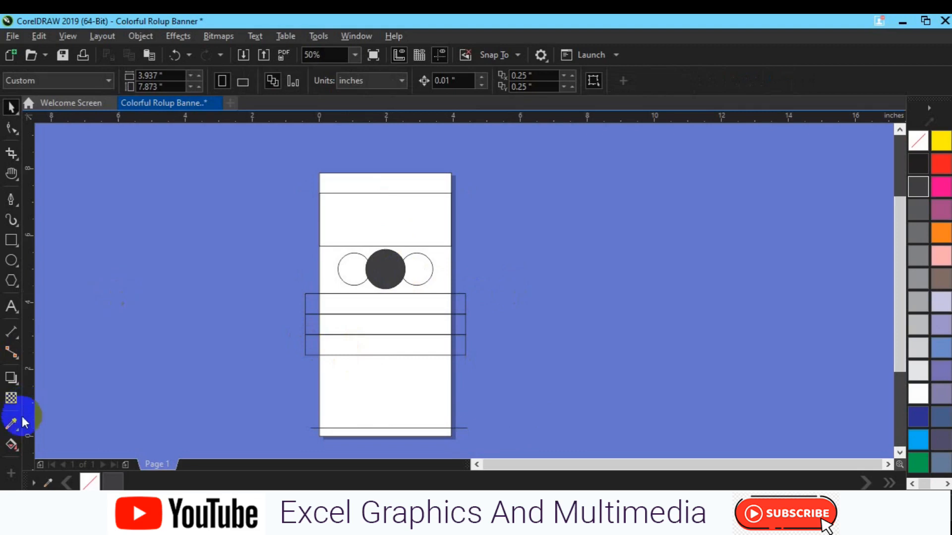
Use Smart Fill with a near-black fill and no outline on the three bars within the page and the upper rectangle.
click(19, 451)
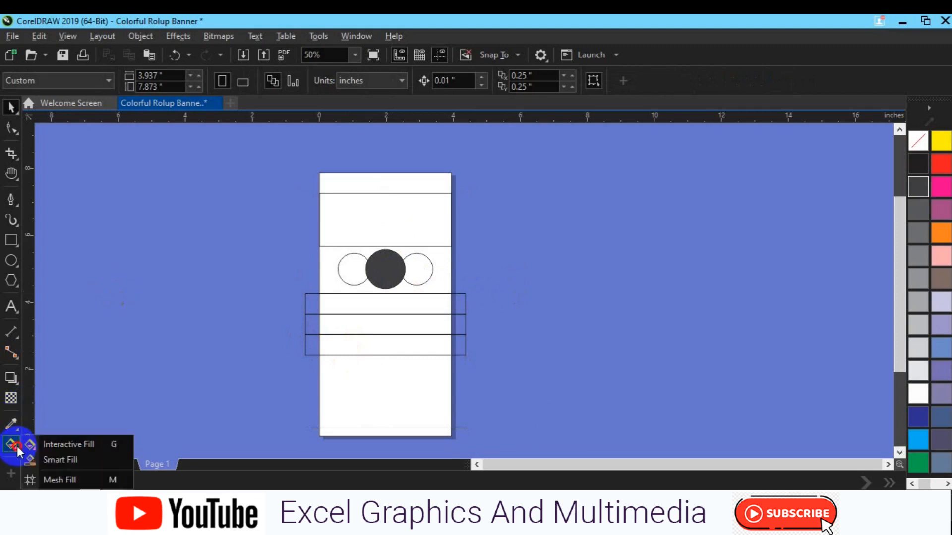
click(48, 455)
click(379, 332)
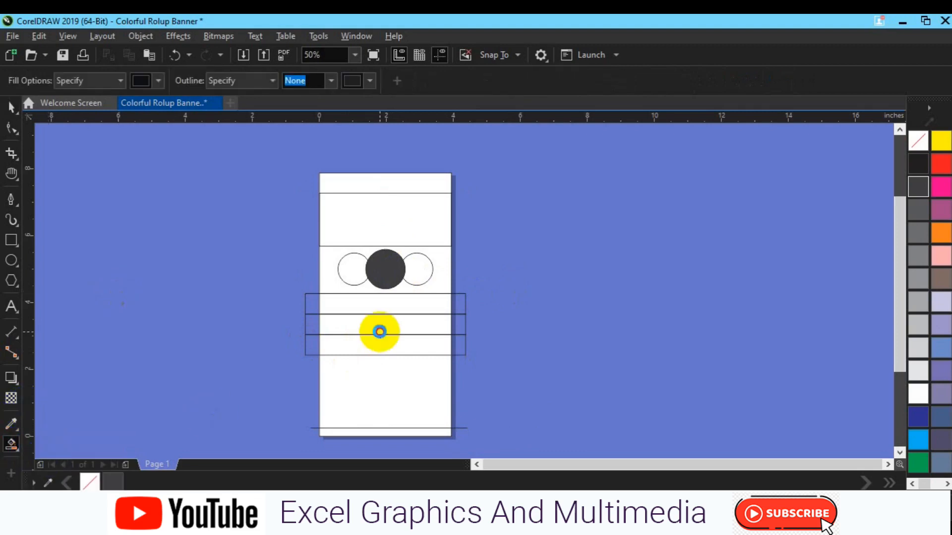
click(379, 347)
click(394, 303)
click(436, 216)
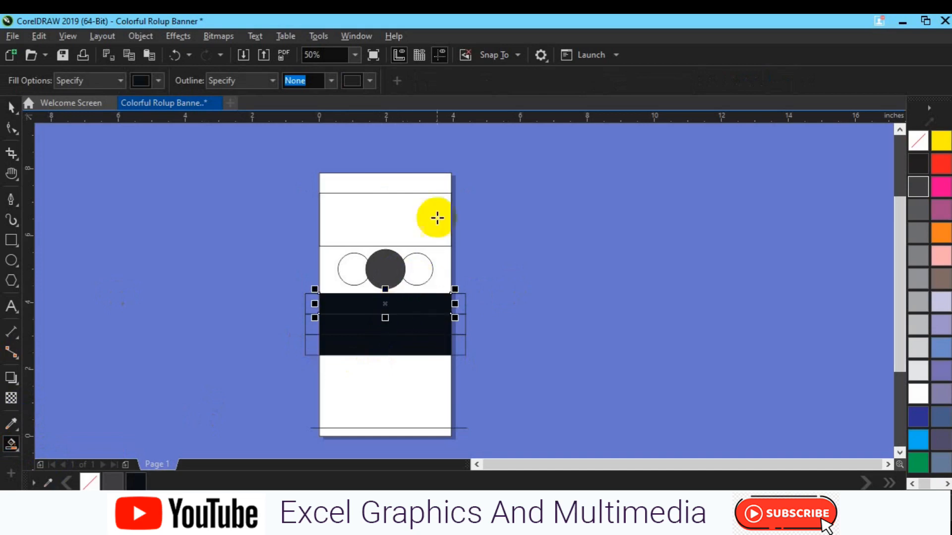
Delete the original grouped rectangle and bar outlines, keeping the filled shapes.
key(space)
click(463, 315)
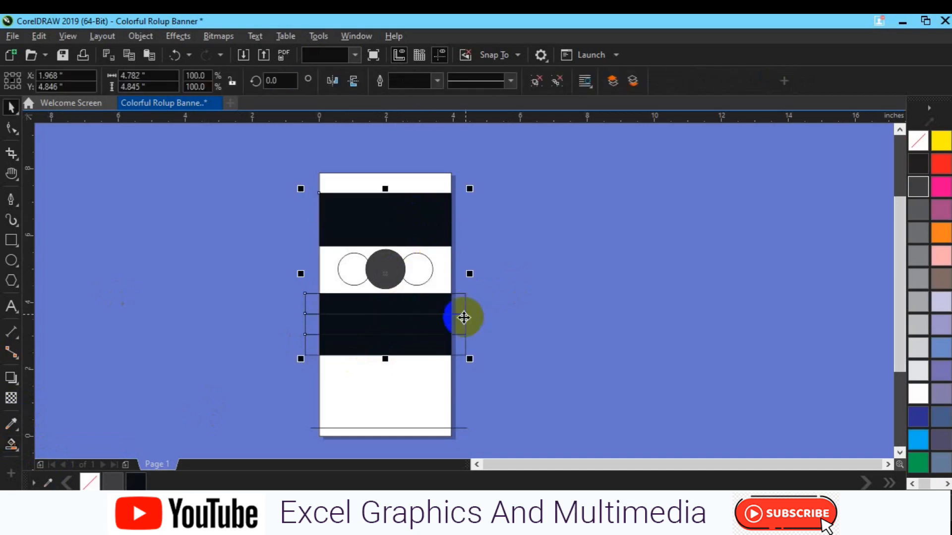
key(Escape)
drag(265, 260, 482, 373)
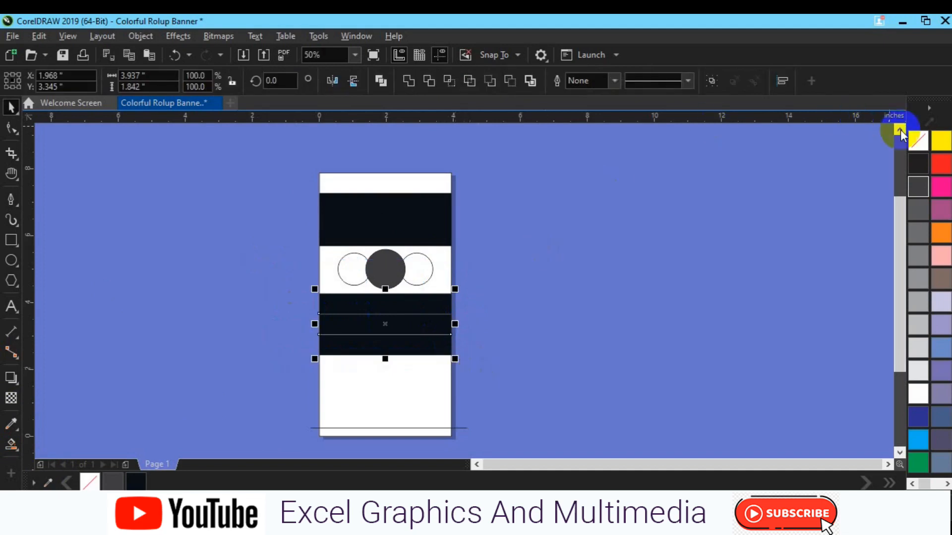
click(375, 338)
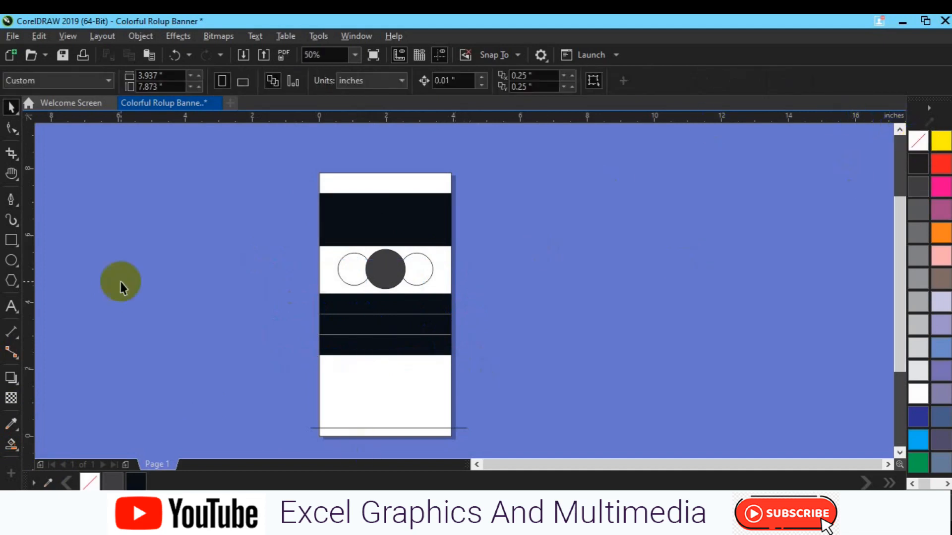
Use Smart Fill to fill the strip between the lower line and the page's lower edge with the same near-black.
click(11, 449)
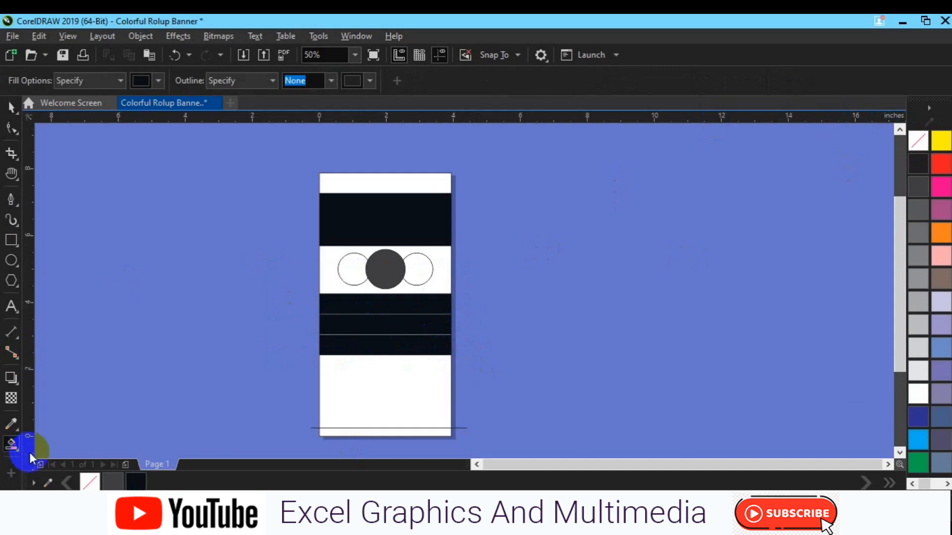
click(16, 448)
click(49, 466)
click(357, 434)
key(space)
Delete the horizontal construction line above the dark strip.
click(454, 427)
click(464, 429)
click(464, 429)
key(Delete)
Select the lower two dark bars and nudge them up to close the thin gaps between the bars.
scroll(464, 430, up, 2)
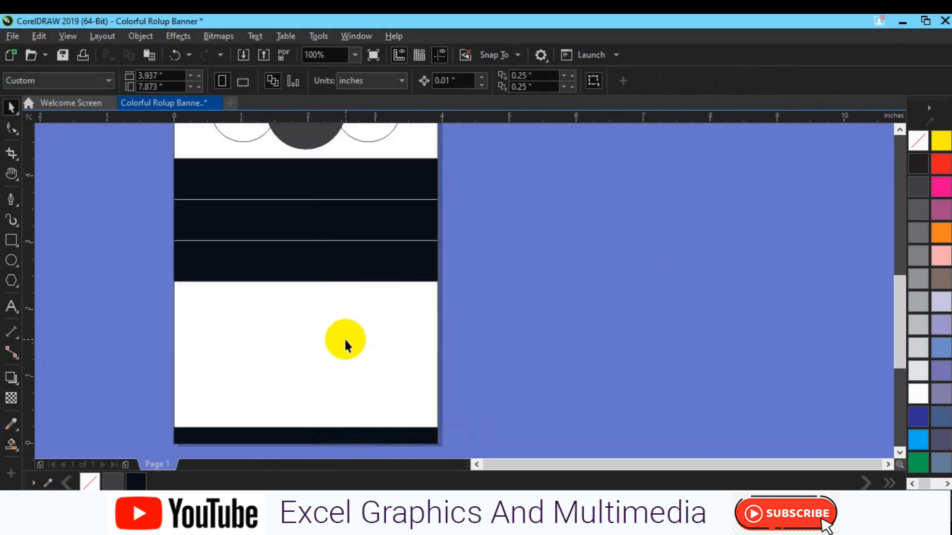
click(477, 464)
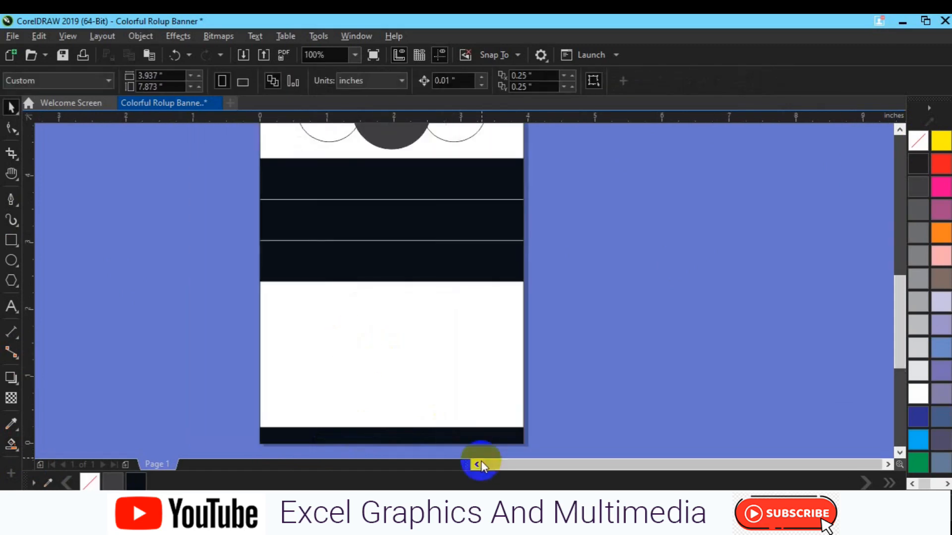
click(379, 249)
shift+click(389, 212)
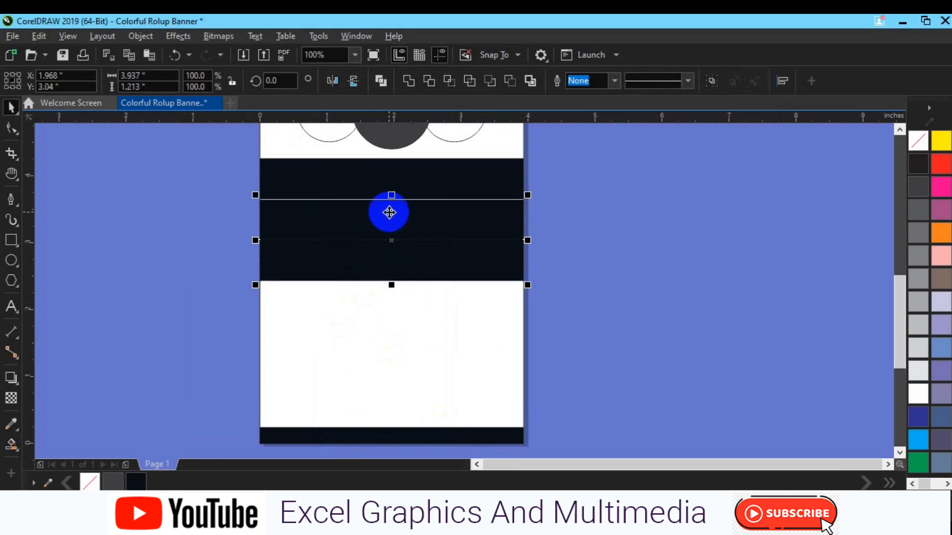
Fill the middle bar with light grey.
click(495, 205)
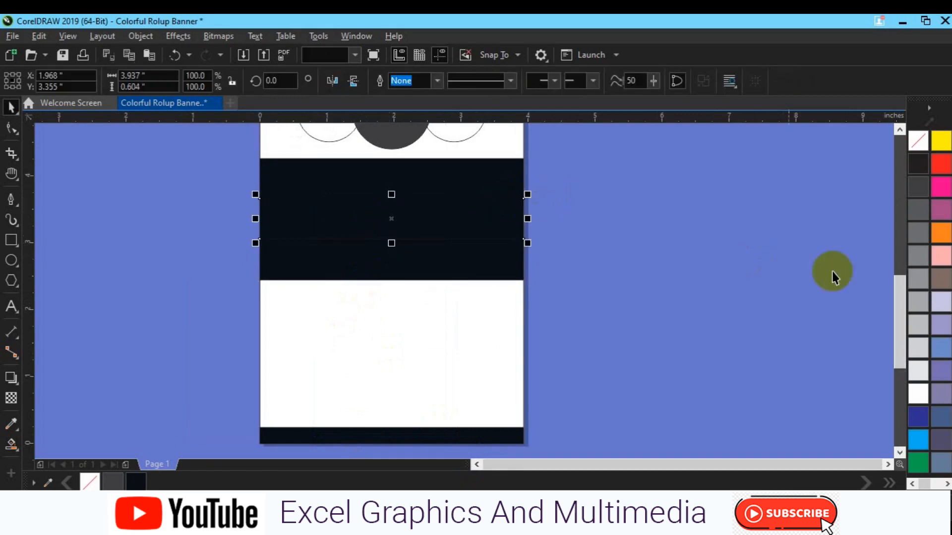
click(912, 303)
click(776, 208)
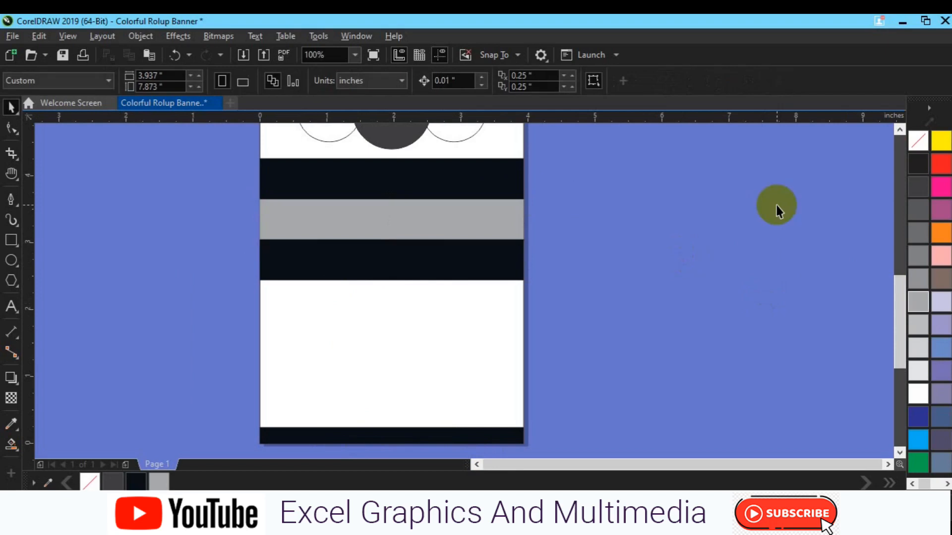
Use Smart Fill to fill the two outer circles with the same near-black as the bars, without an outline.
scroll(776, 207, down, 1)
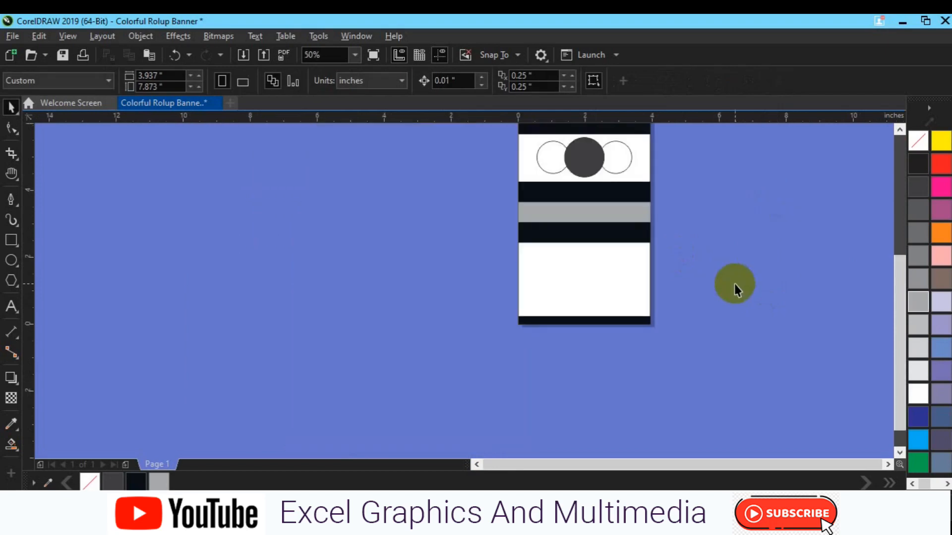
key(h)
drag(613, 212, 471, 293)
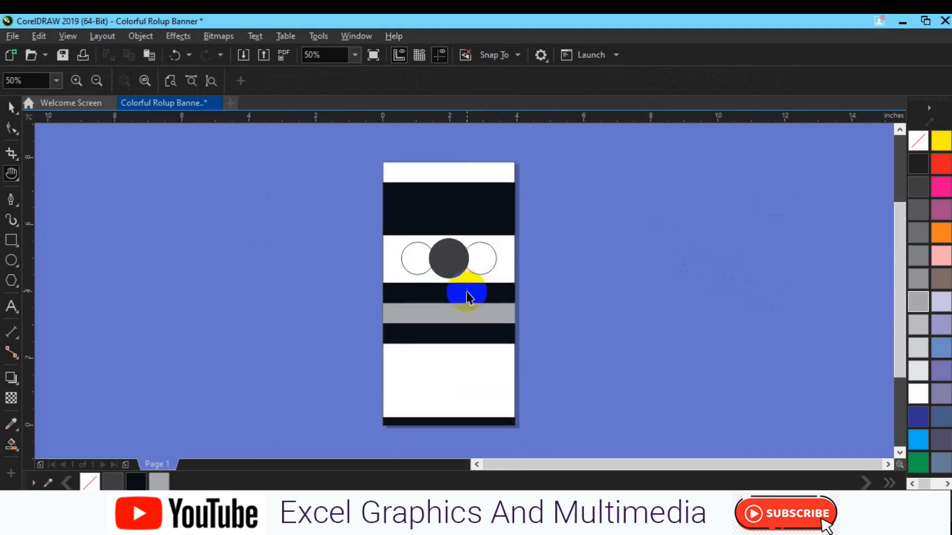
key(space)
click(14, 445)
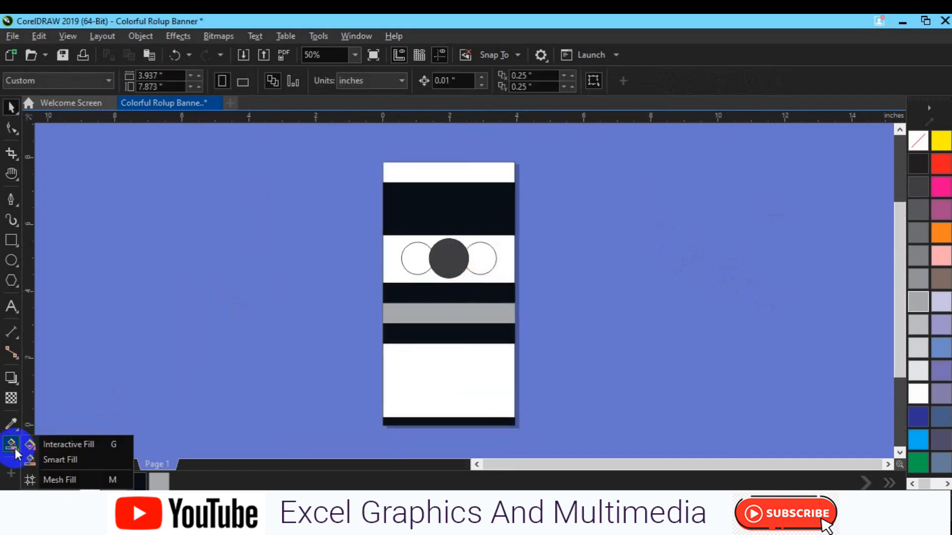
click(70, 461)
click(483, 254)
click(414, 263)
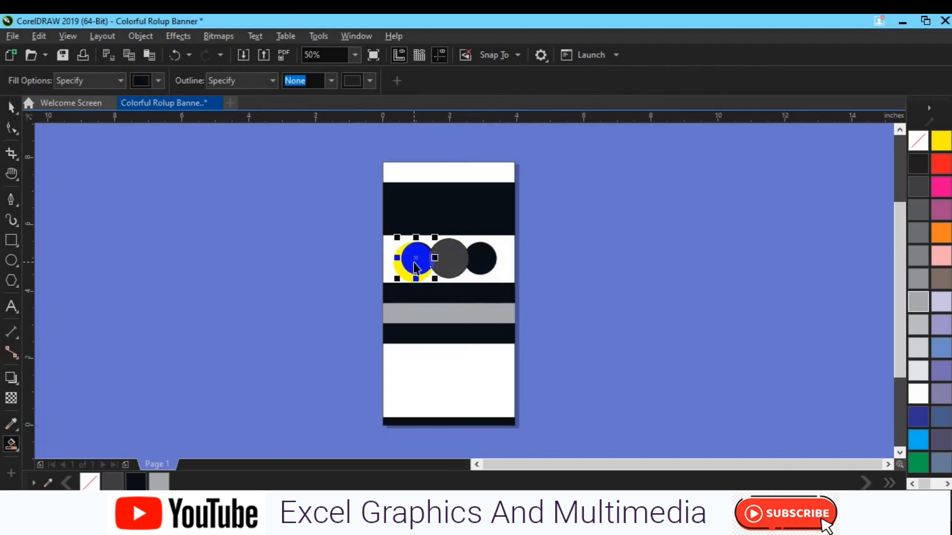
Give the central dark grey circle a white outline 8 pt wide.
key(space)
click(451, 265)
click(541, 85)
click(456, 266)
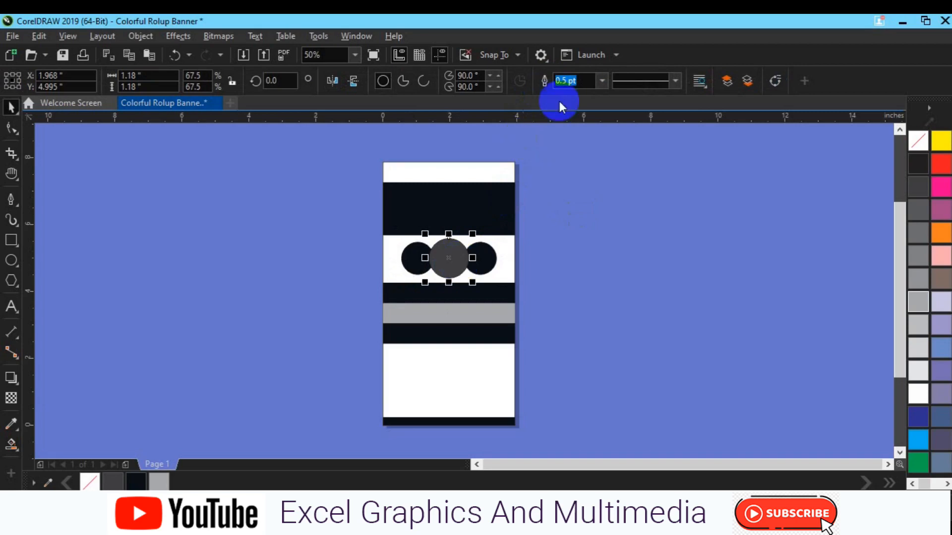
click(598, 87)
click(581, 178)
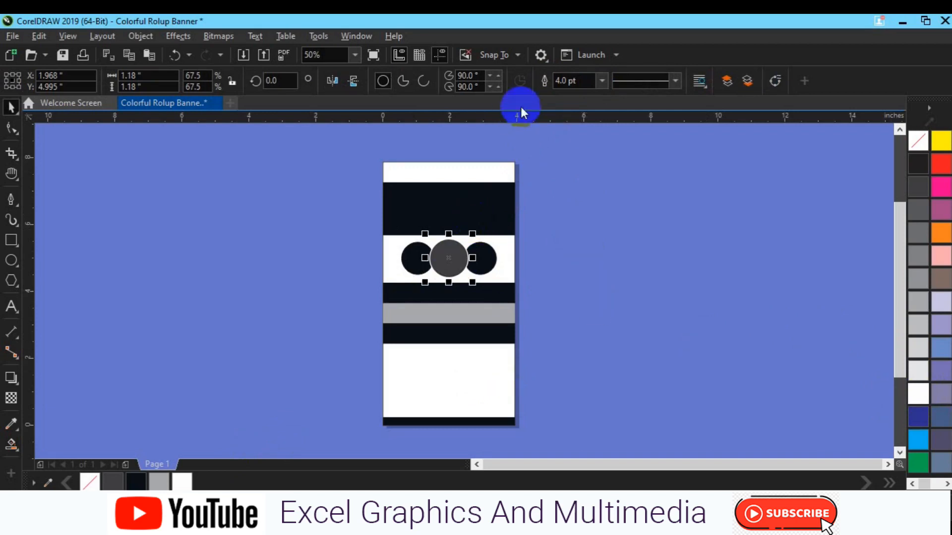
click(601, 81)
click(569, 196)
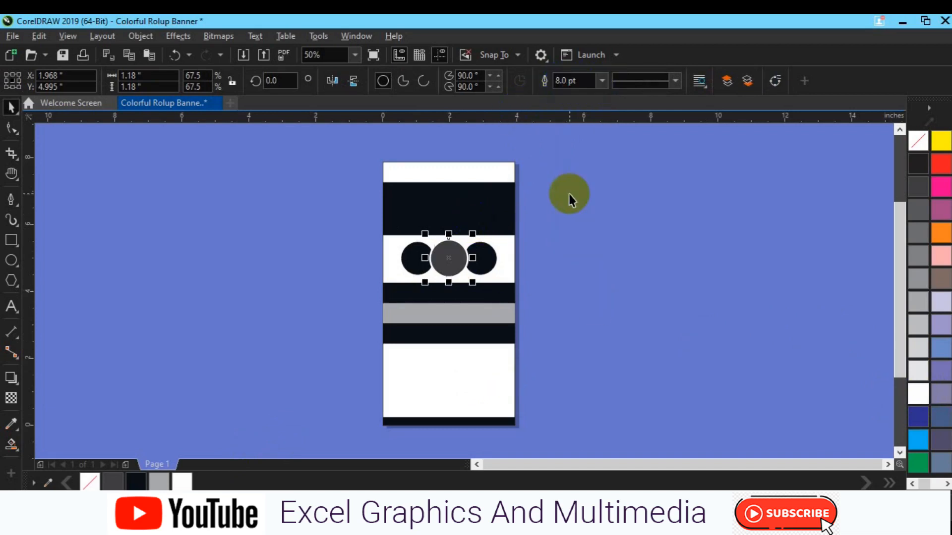
click(566, 259)
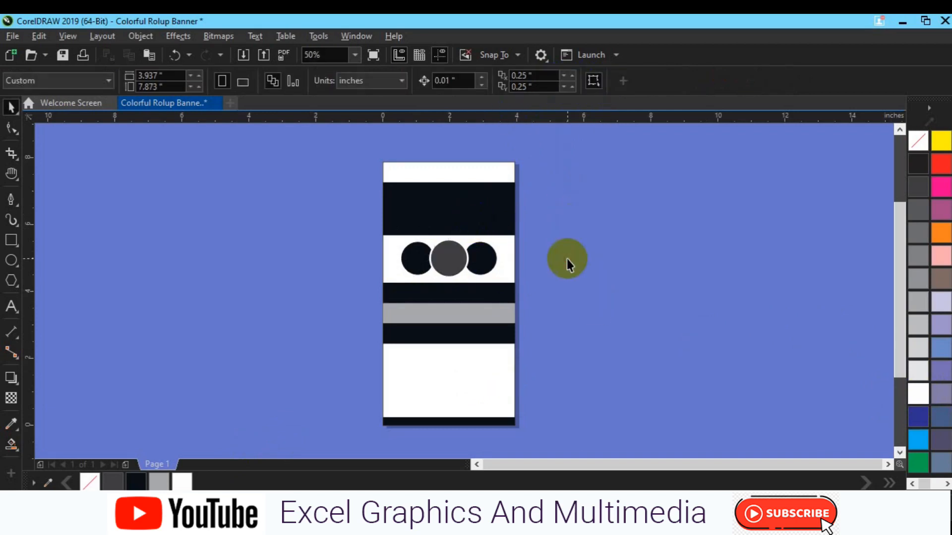
Stretch the three stacked bars downward together to about 124% of their height, and save the document.
drag(575, 369, 575, 369)
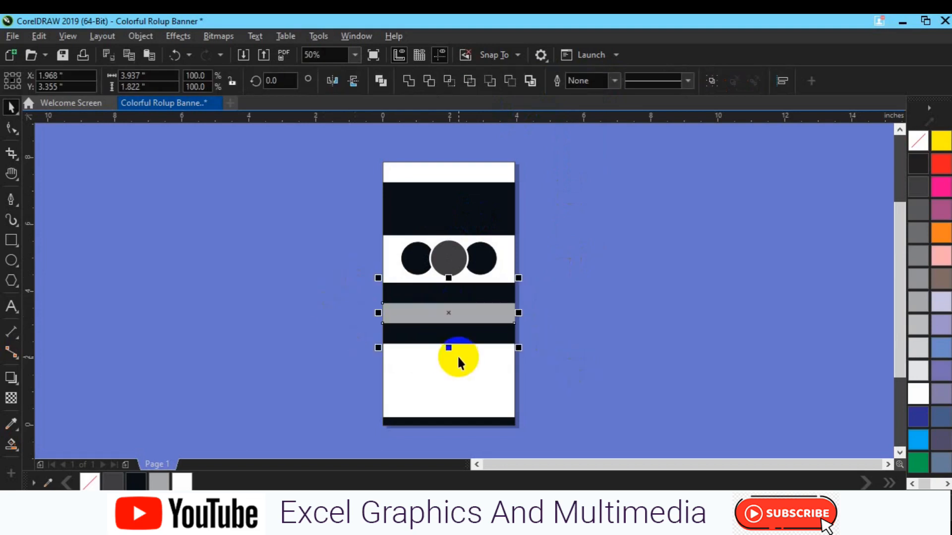
mouse_move(449, 349)
mouse_down()
mouse_move(452, 364)
mouse_move(446, 357)
mouse_up()
click(585, 338)
key(ctrl+s)
Fill the upper of the three stacked bars with the dark red shade C13 M100 Y100 K6.
click(465, 285)
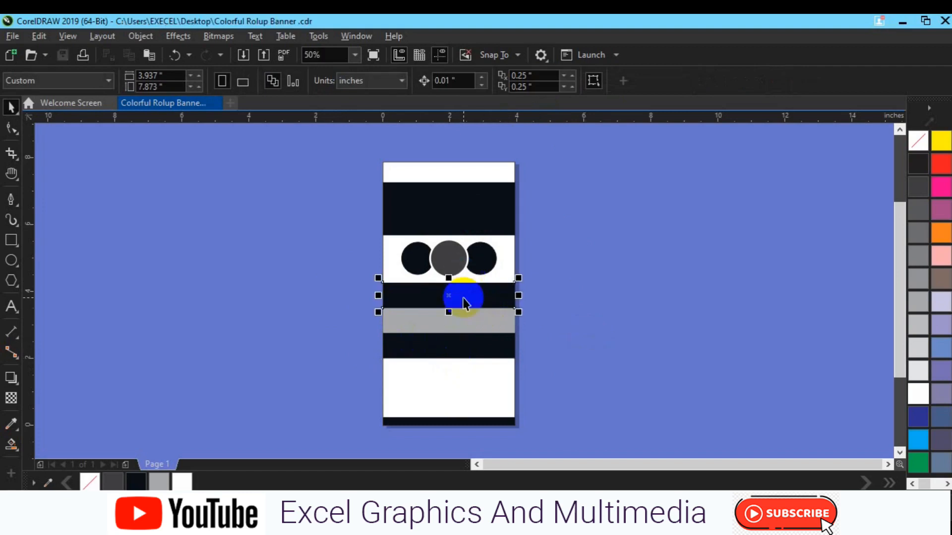
click(942, 163)
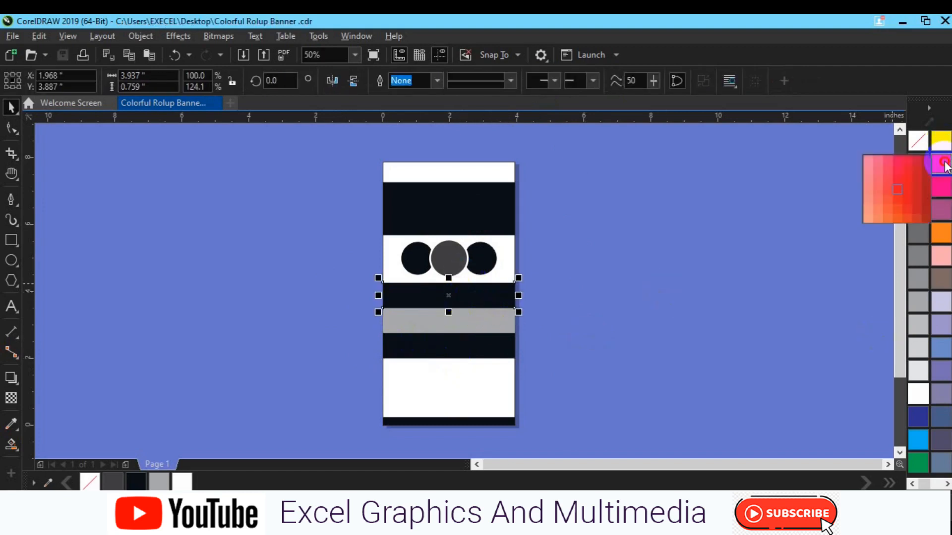
click(917, 191)
Fill the middle and lower stacked bars with bright red.
click(497, 336)
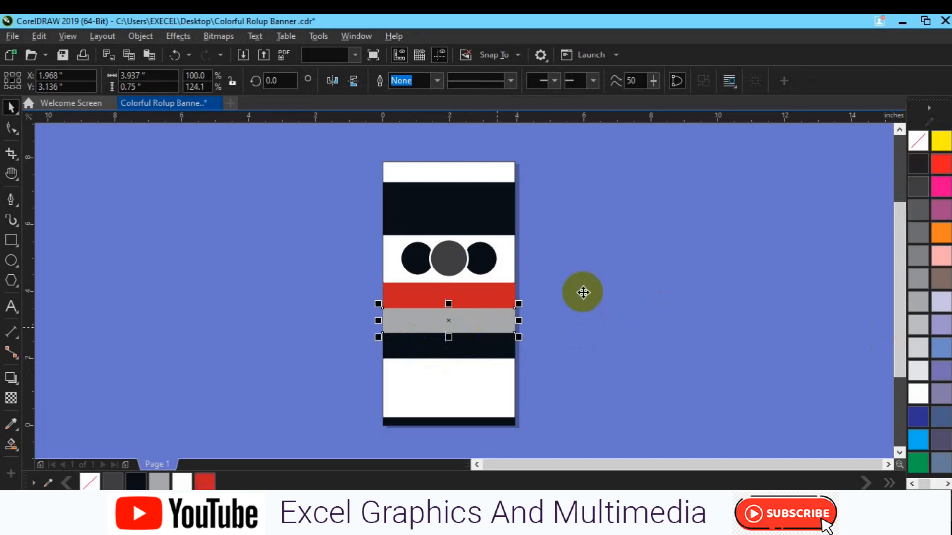
click(942, 164)
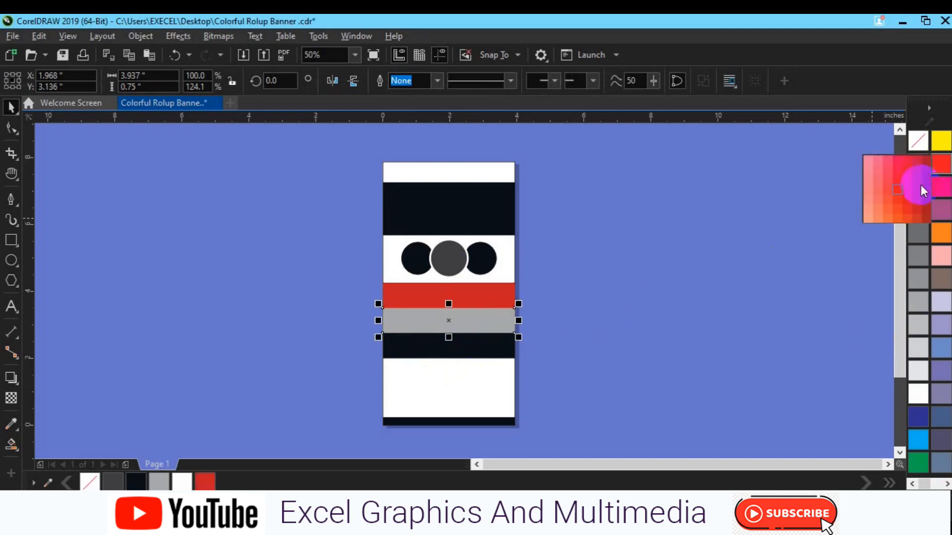
click(908, 192)
click(509, 345)
click(941, 171)
click(711, 296)
Try the orange-red shade C0 M96 Y100 K0 on the middle bar.
click(492, 322)
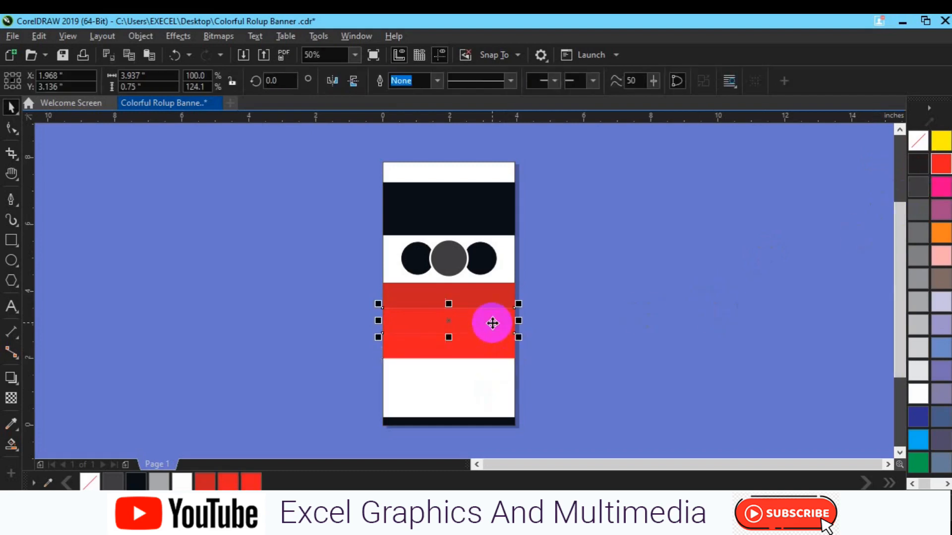
click(936, 167)
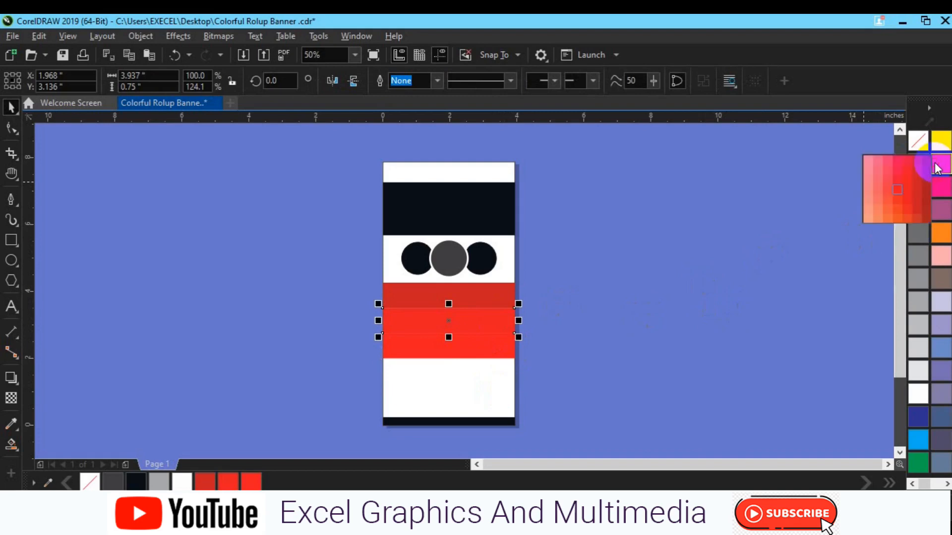
click(898, 201)
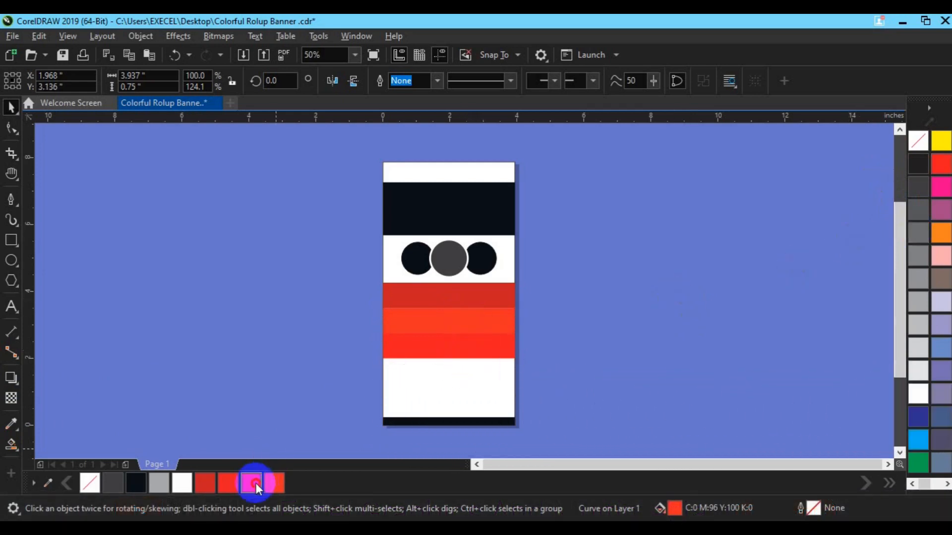
Fill the middle and lower bars with pure red, C0 M100 Y100 K0.
click(256, 483)
click(448, 353)
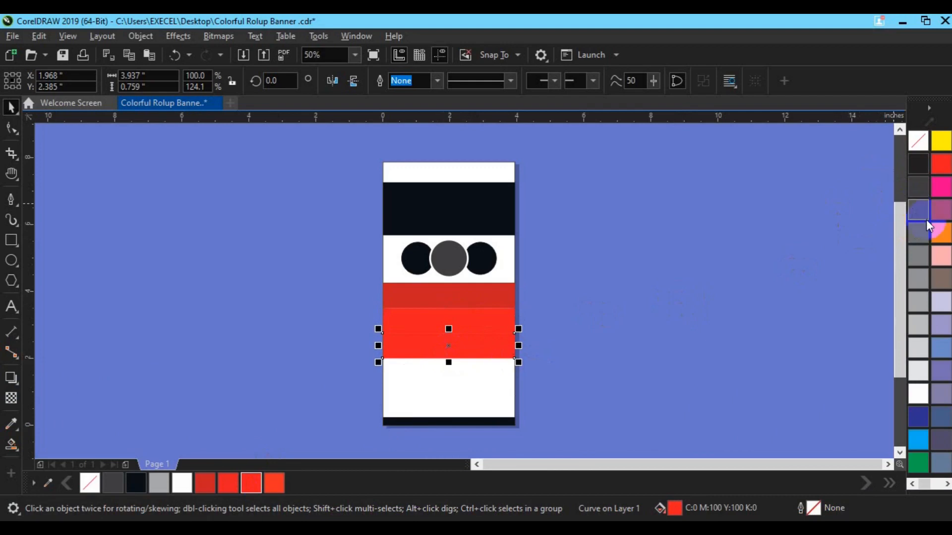
click(935, 165)
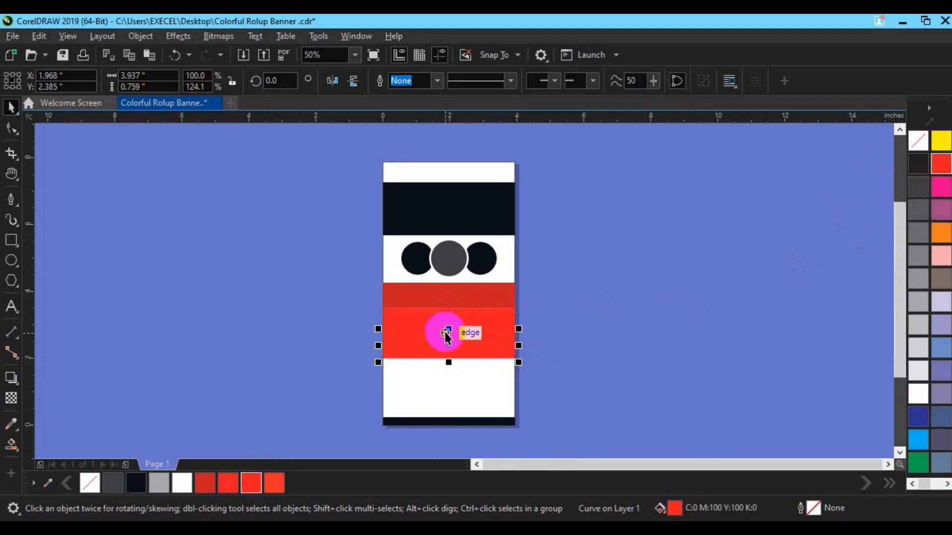
Edit the middle bar's uniform fill, sampling the upper bar's red and adjusting it to C5 M100 Y100 K0.
click(466, 316)
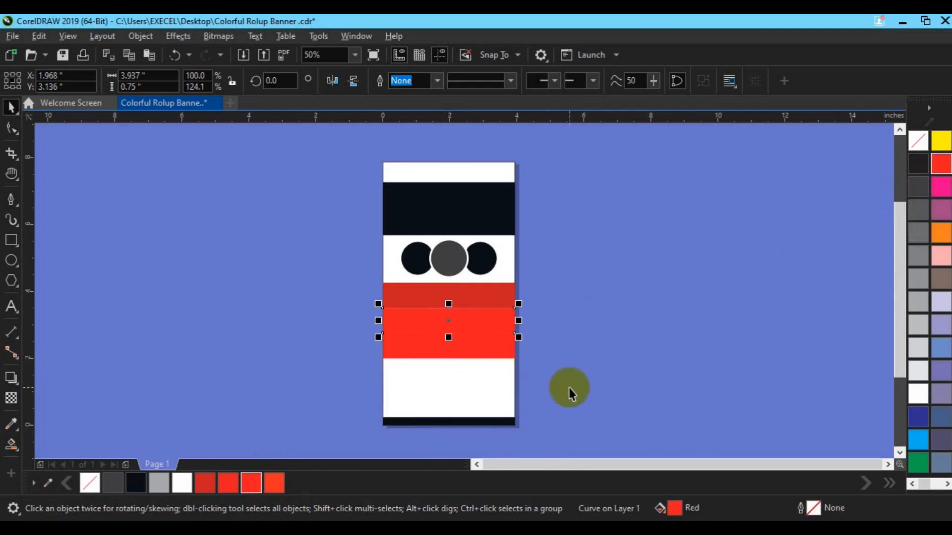
double_click(675, 509)
drag(498, 70, 798, 62)
click(737, 368)
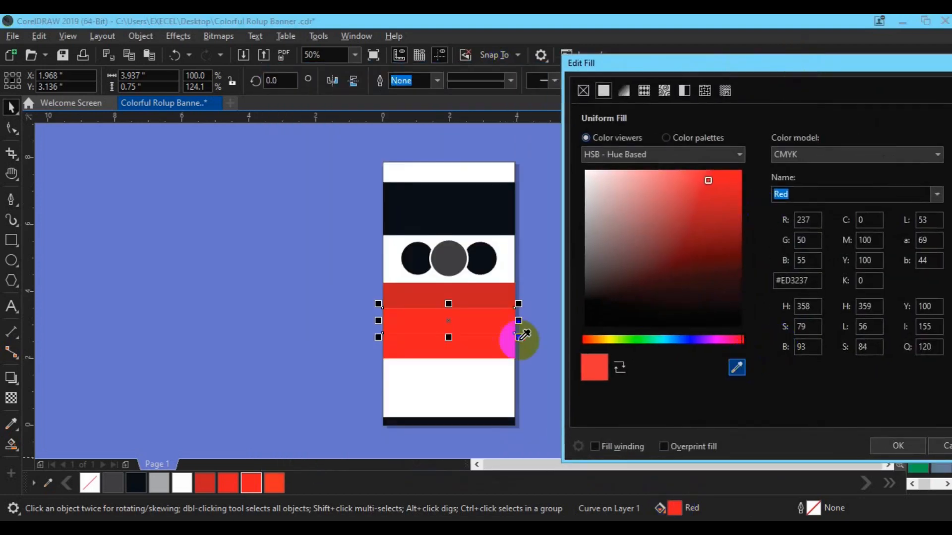
click(494, 295)
click(714, 200)
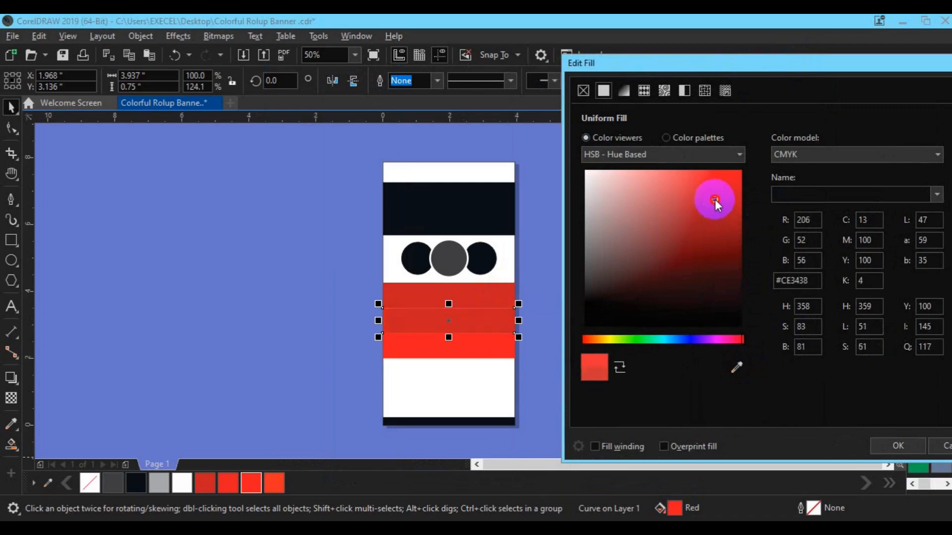
drag(714, 200, 709, 187)
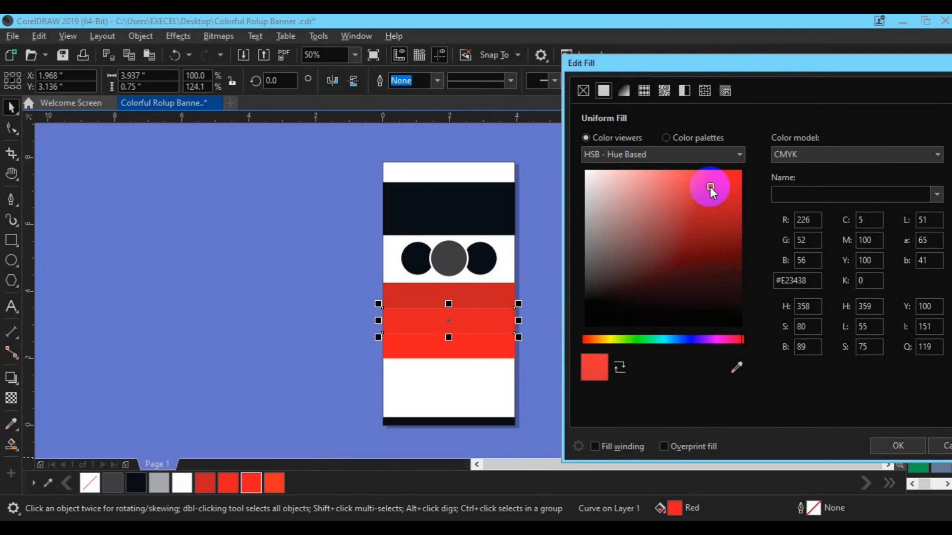
click(892, 445)
Darken the upper bar's uniform fill to C15 M100 Y100 K9.
click(480, 294)
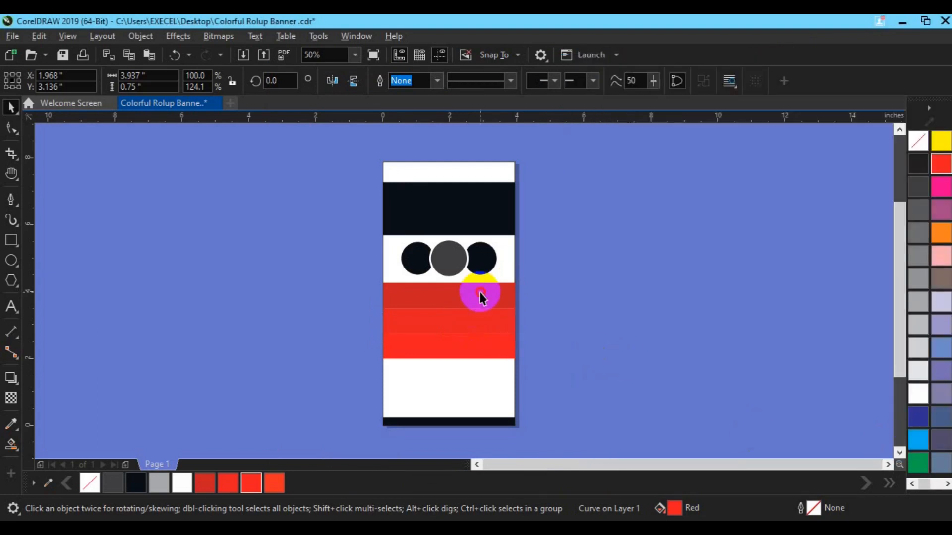
double_click(673, 508)
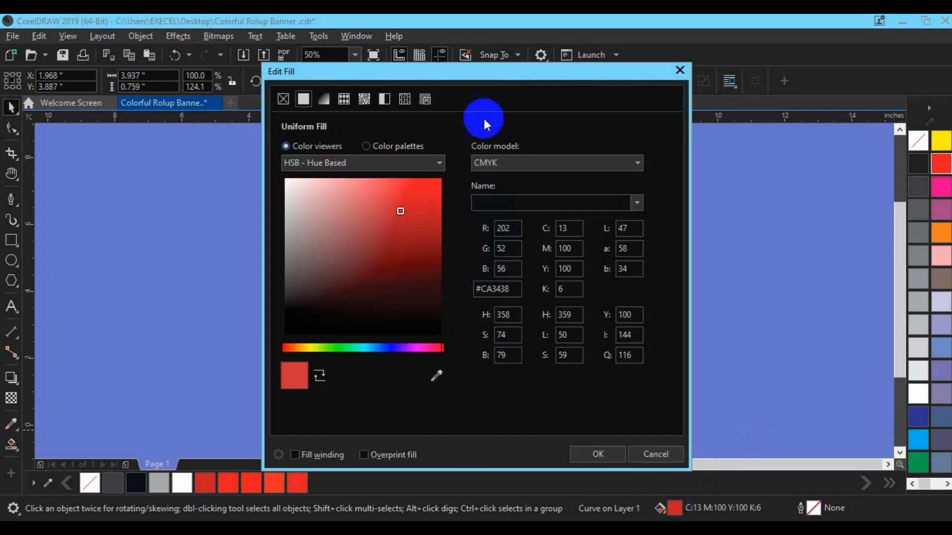
drag(501, 73, 799, 49)
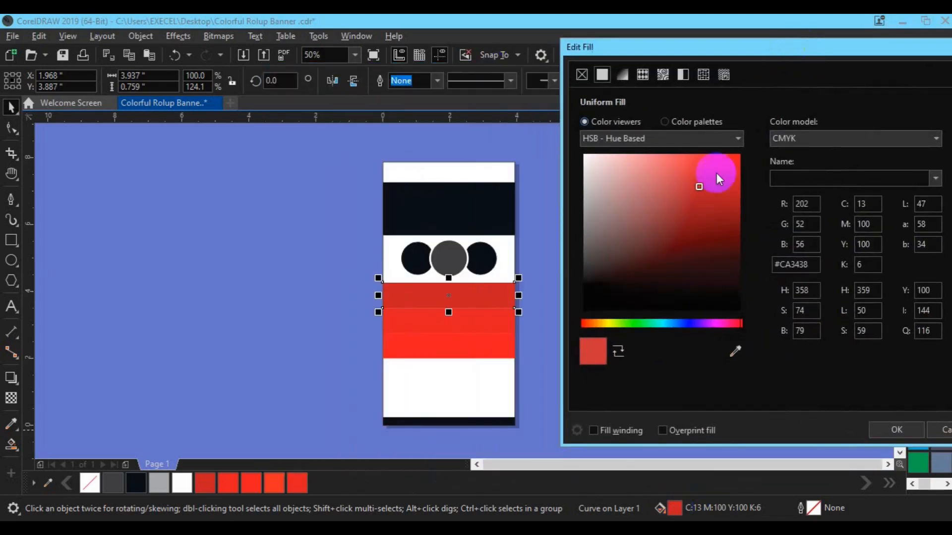
click(730, 205)
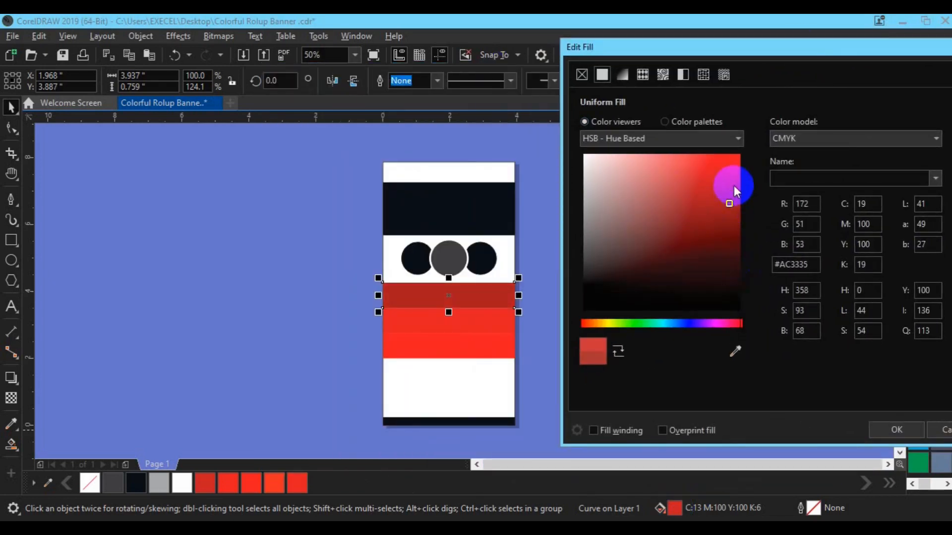
click(735, 199)
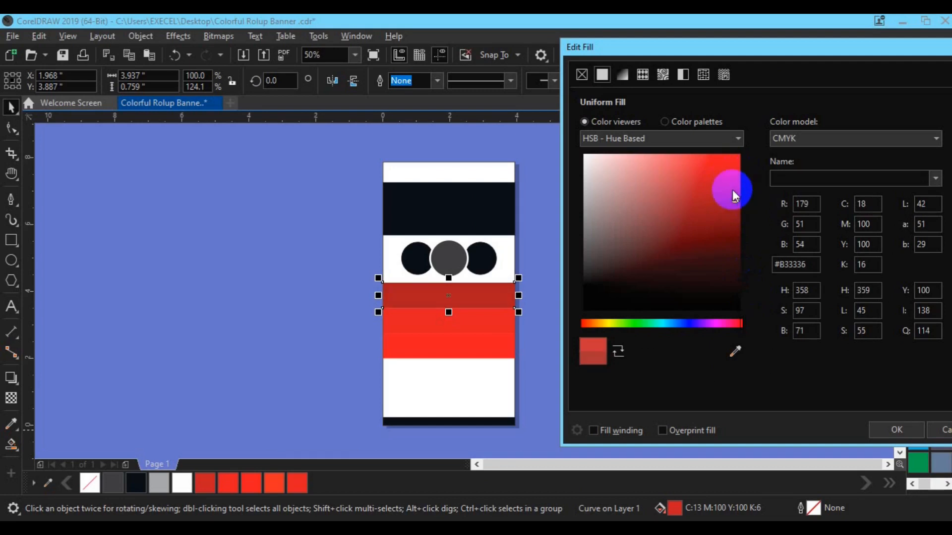
click(730, 189)
click(885, 429)
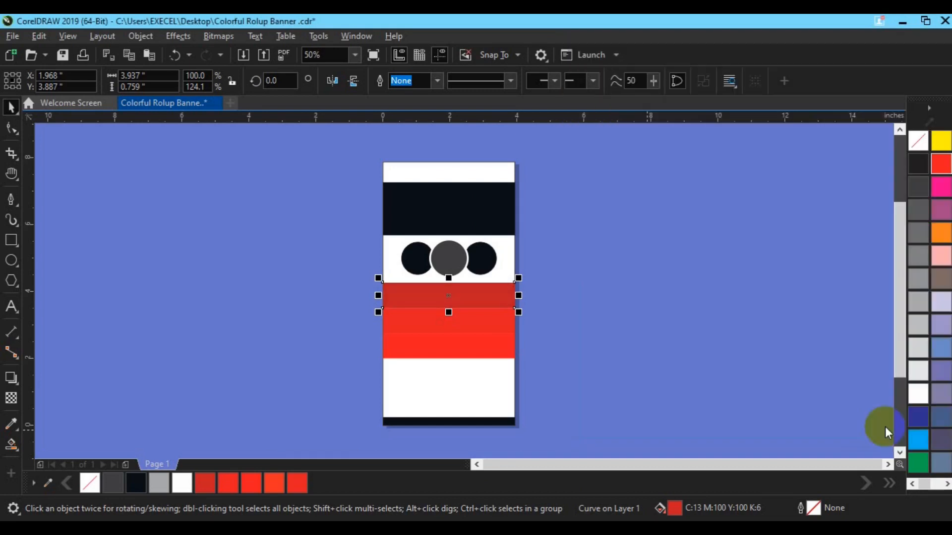
Try a slightly softer red, C2 M98 Y93 K0, as the lower bar's uniform fill.
click(500, 352)
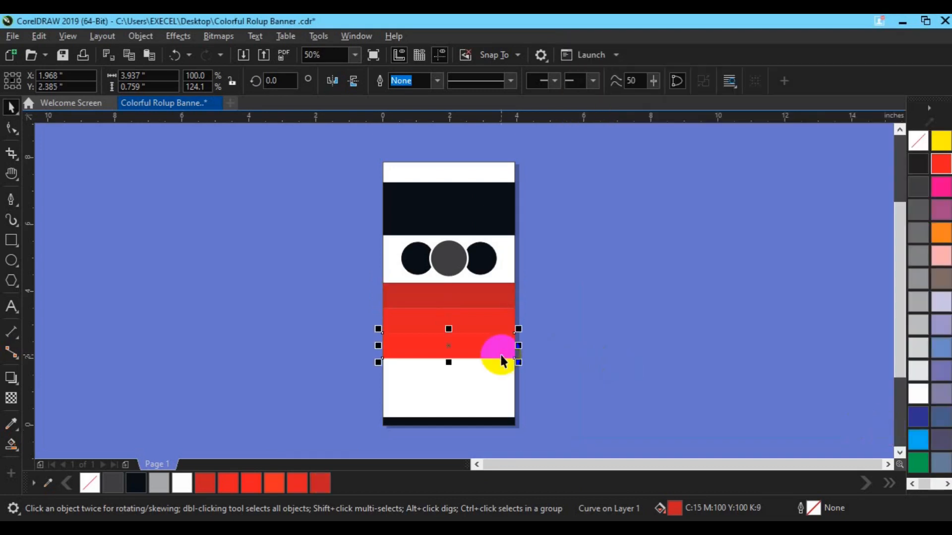
double_click(675, 508)
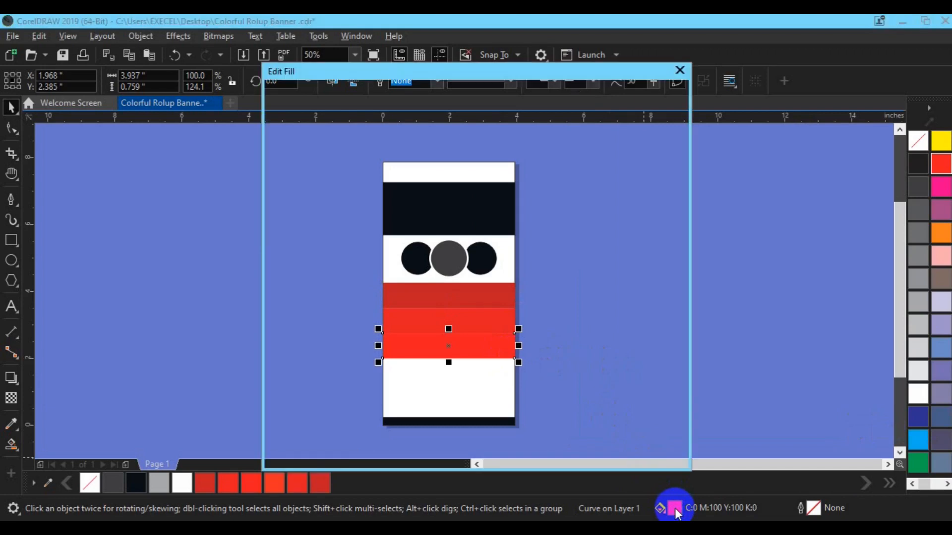
drag(515, 76, 775, 57)
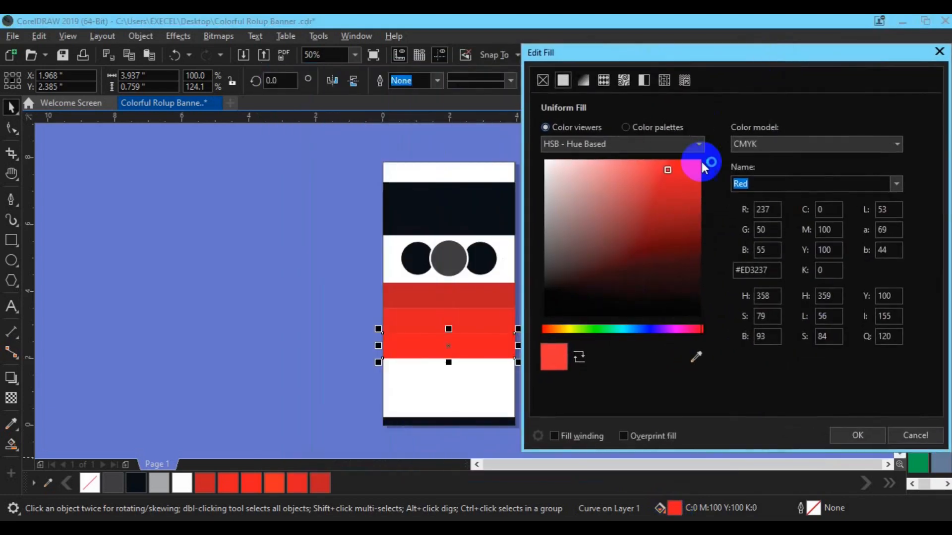
click(654, 173)
click(664, 174)
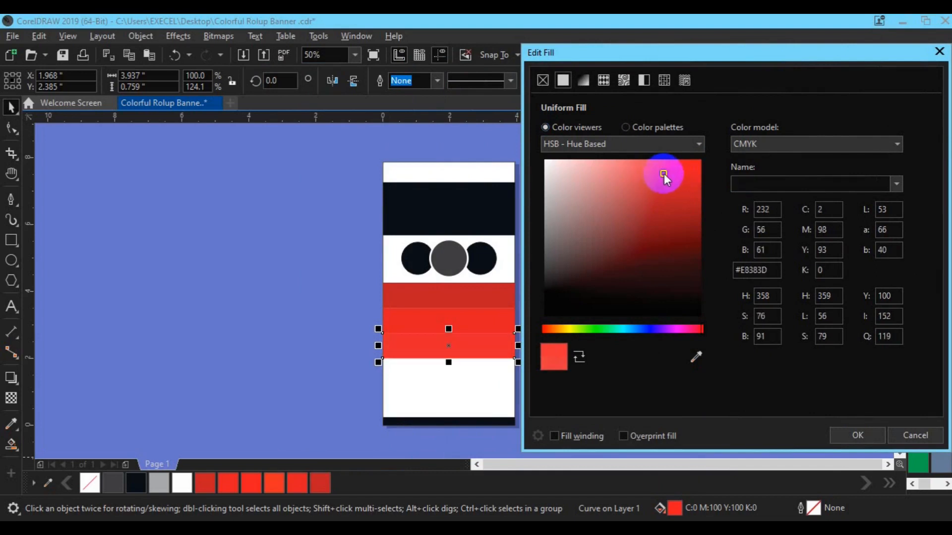
click(832, 434)
Darken the middle bar's uniform fill to a deep red, C33 M100 Y100 K49.
click(495, 315)
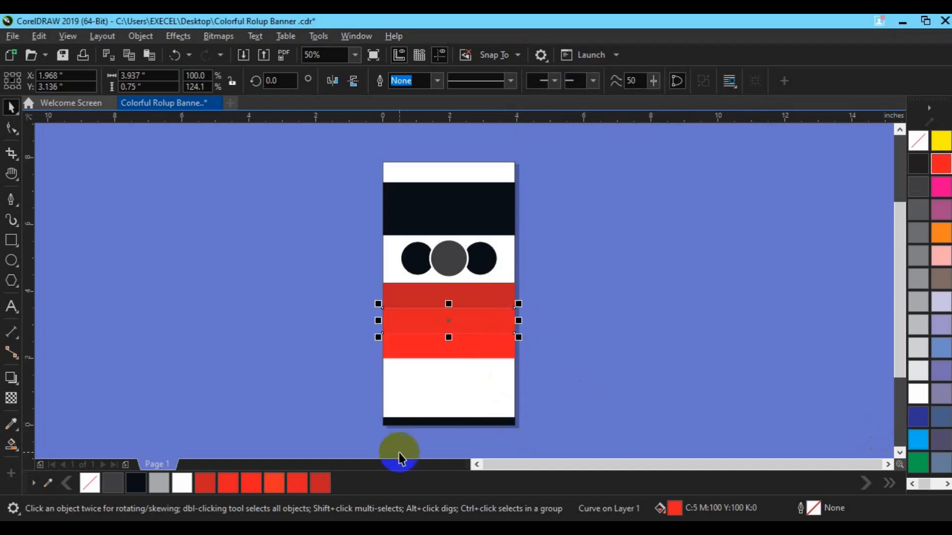
double_click(679, 505)
drag(508, 78, 854, 78)
click(735, 197)
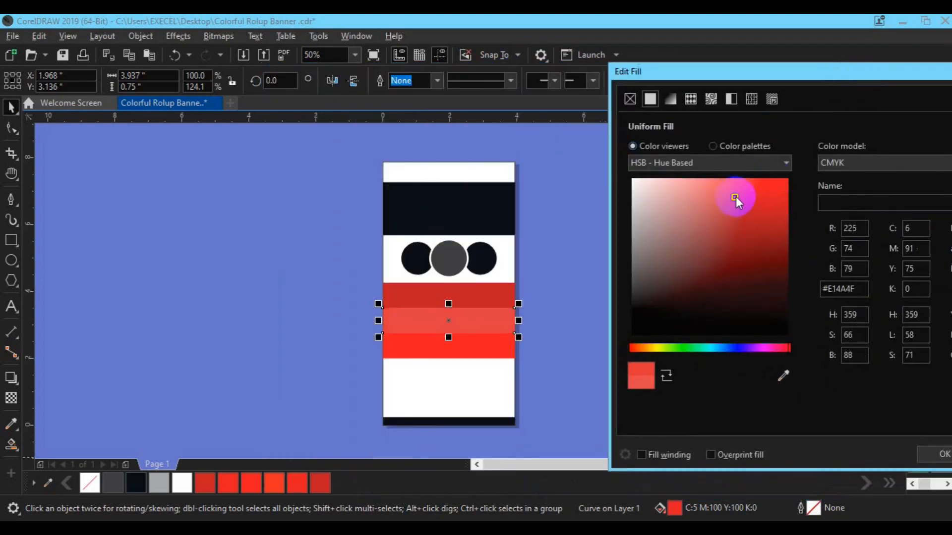
click(743, 195)
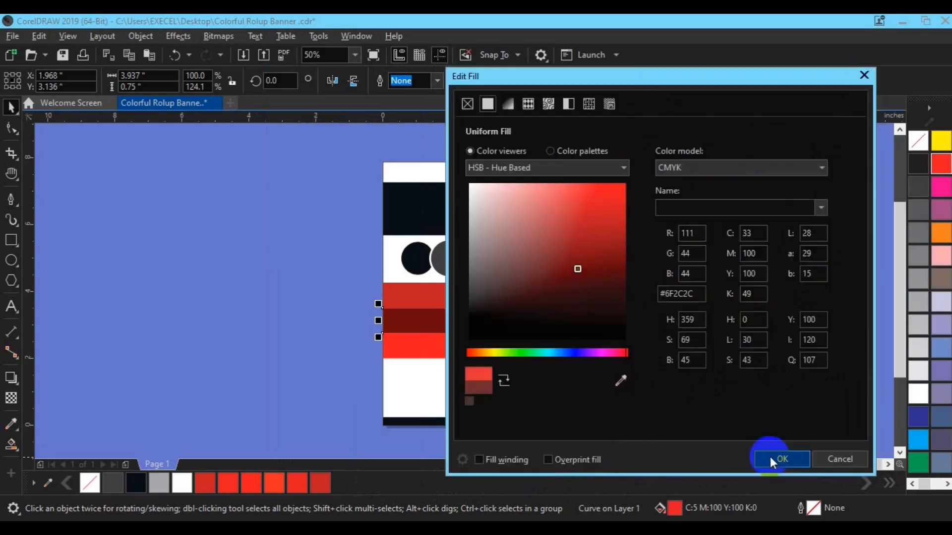
click(769, 456)
Fill the upper bar with the deep red C33 M100 Y100 K49 and the middle bar with C15 M100 Y100 K9.
click(470, 300)
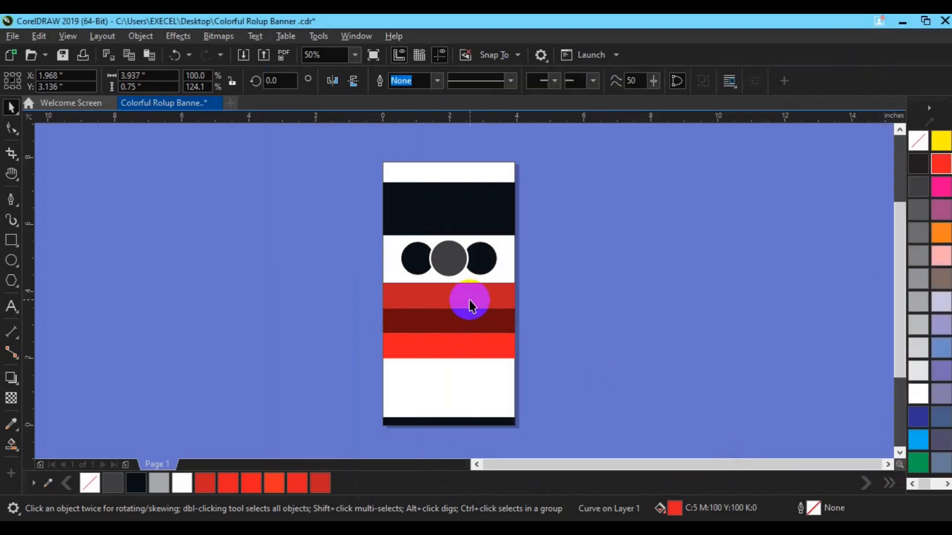
click(343, 483)
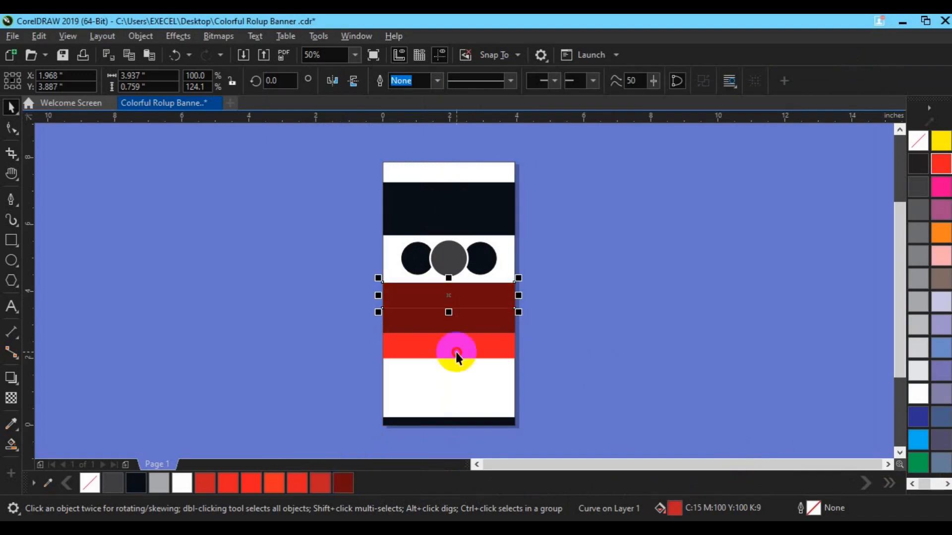
click(471, 320)
click(303, 484)
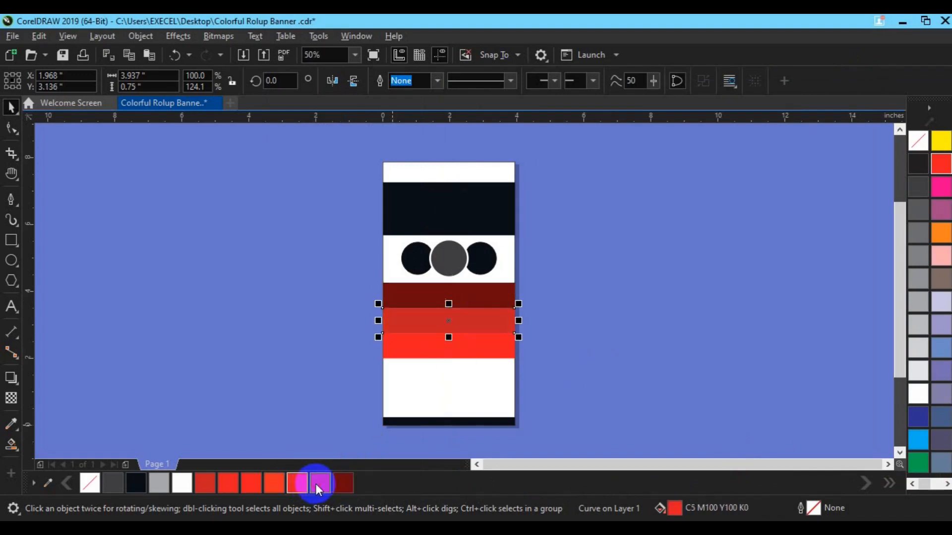
click(592, 326)
drag(296, 252, 554, 386)
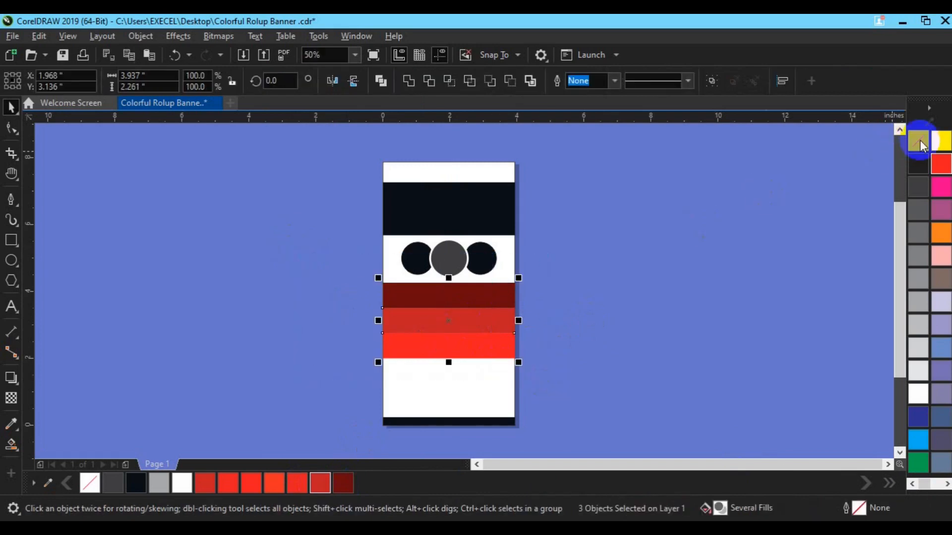
click(566, 317)
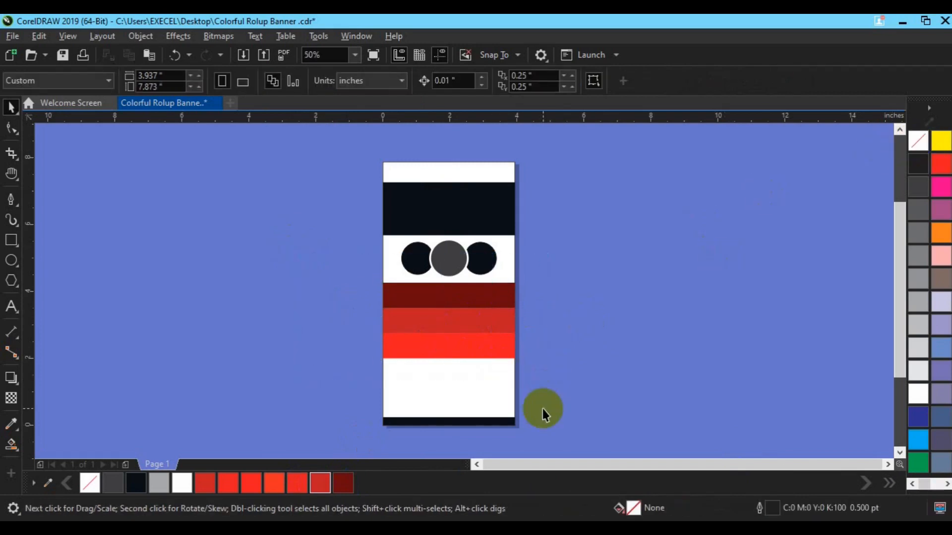
Try a light grey fill, 10% black, on the large block above the circles.
click(453, 209)
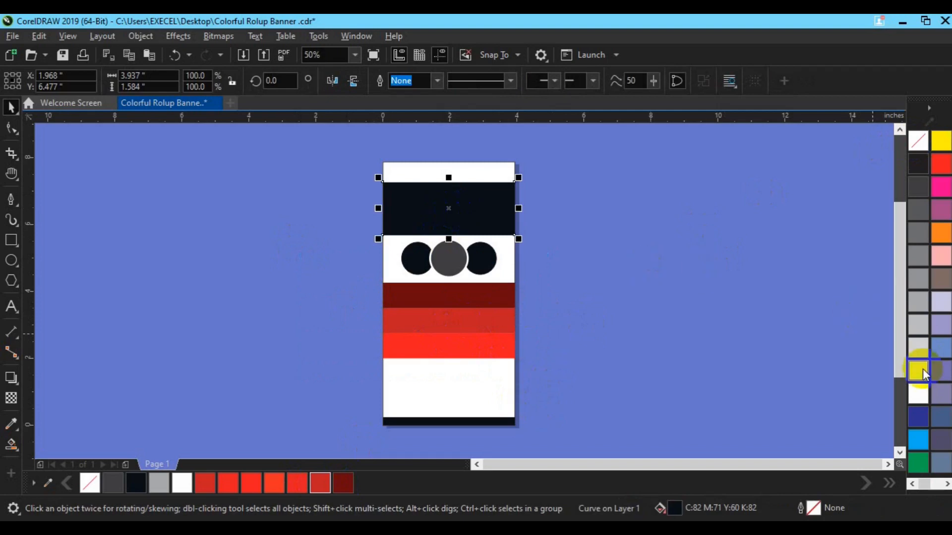
click(923, 368)
Edit the footer strip's uniform fill to a more saturated near-black blue and apply the same colour to the large upper block.
click(480, 424)
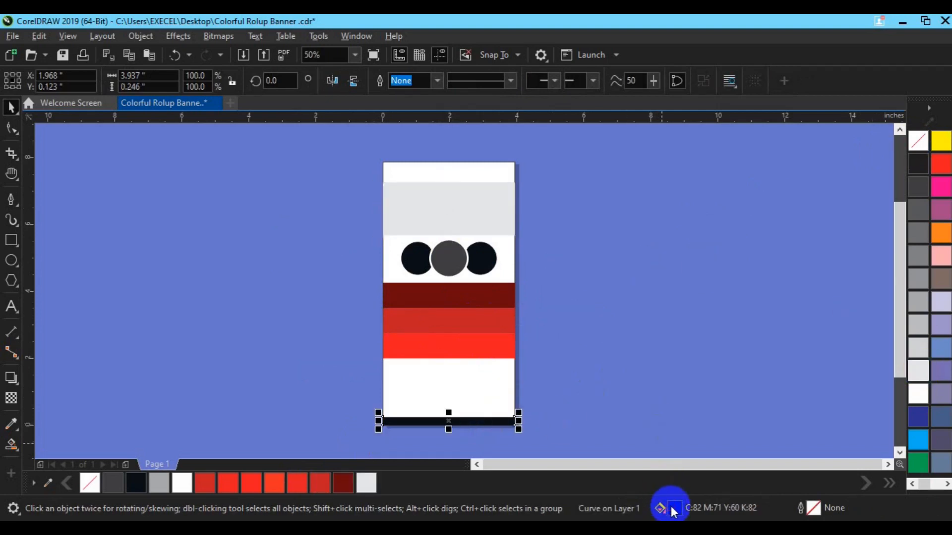
double_click(674, 509)
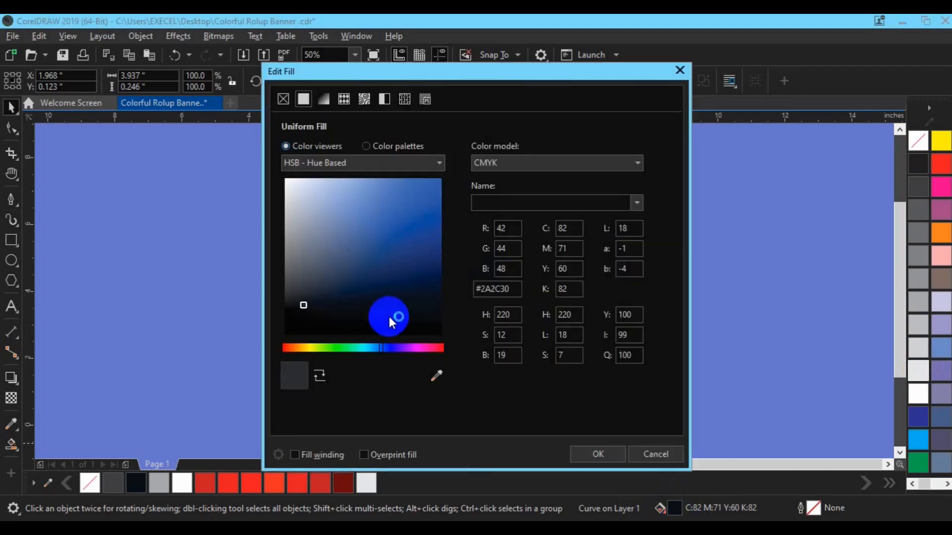
click(432, 305)
click(578, 449)
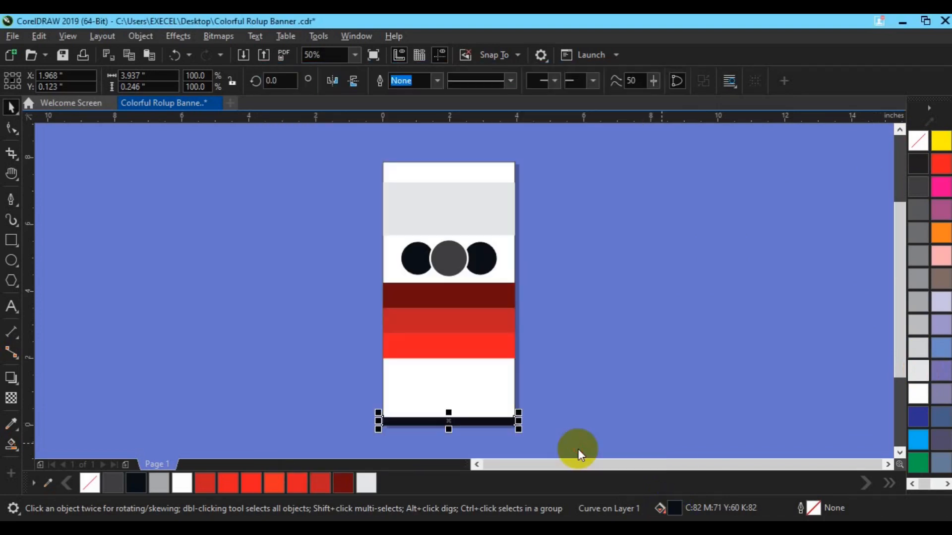
click(492, 219)
click(390, 482)
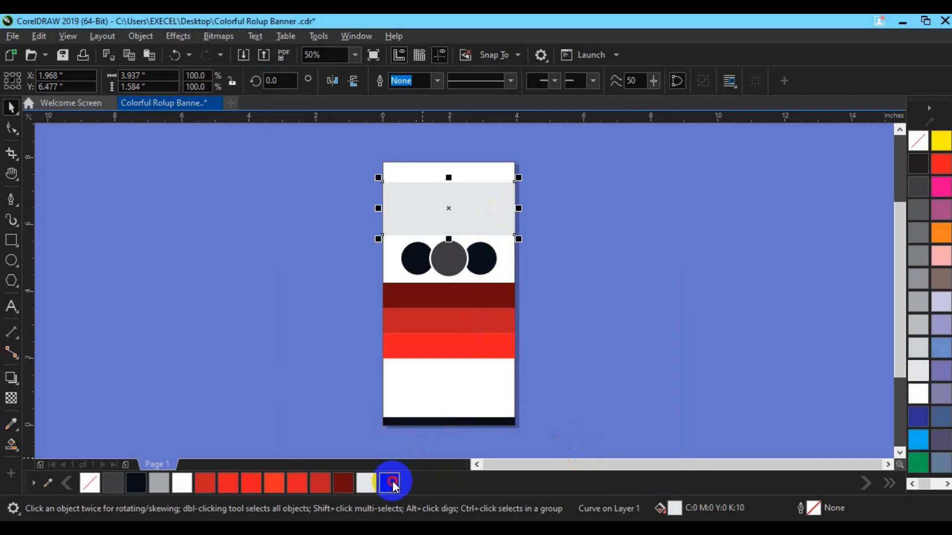
click(559, 296)
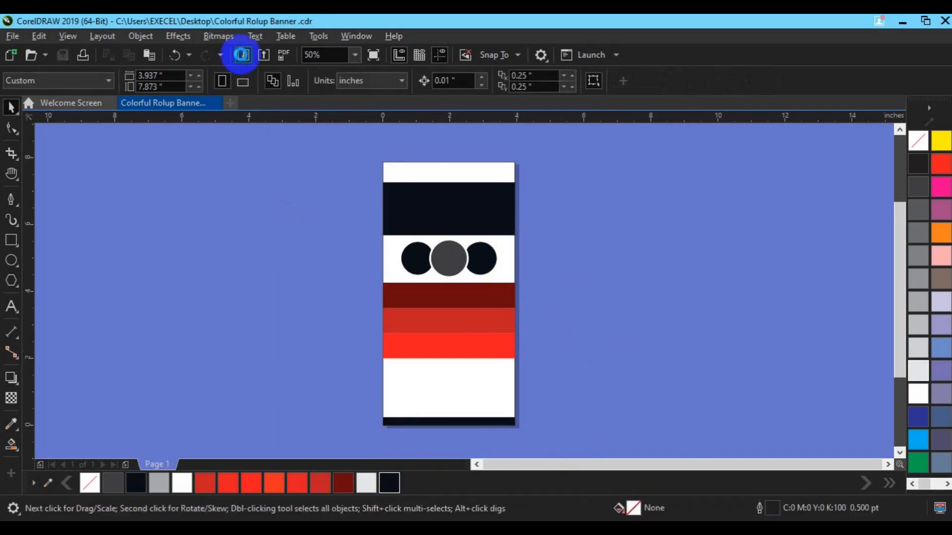
Import 1034-removebg-preview.png from the freepik stockpoto folder on the Desktop and place it scaled down, with the man standing beside the banner.
click(243, 56)
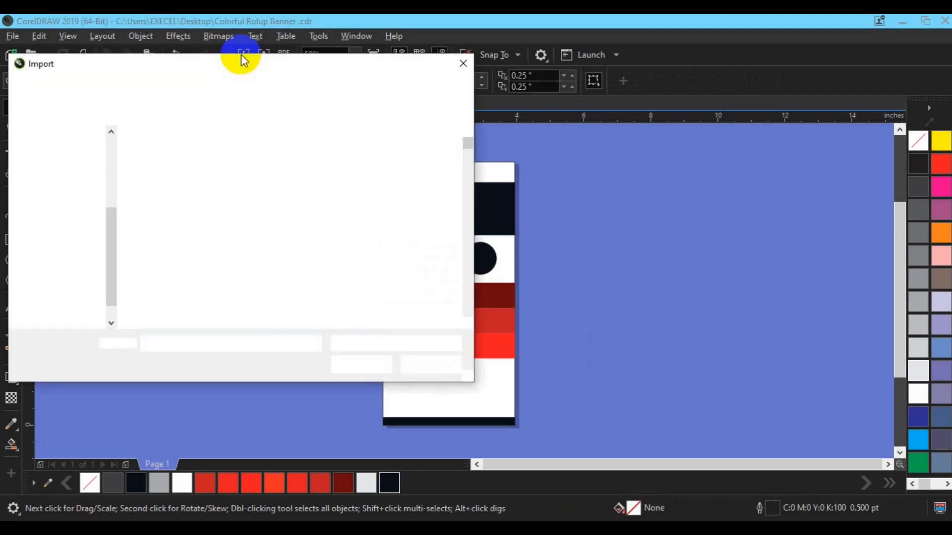
click(75, 217)
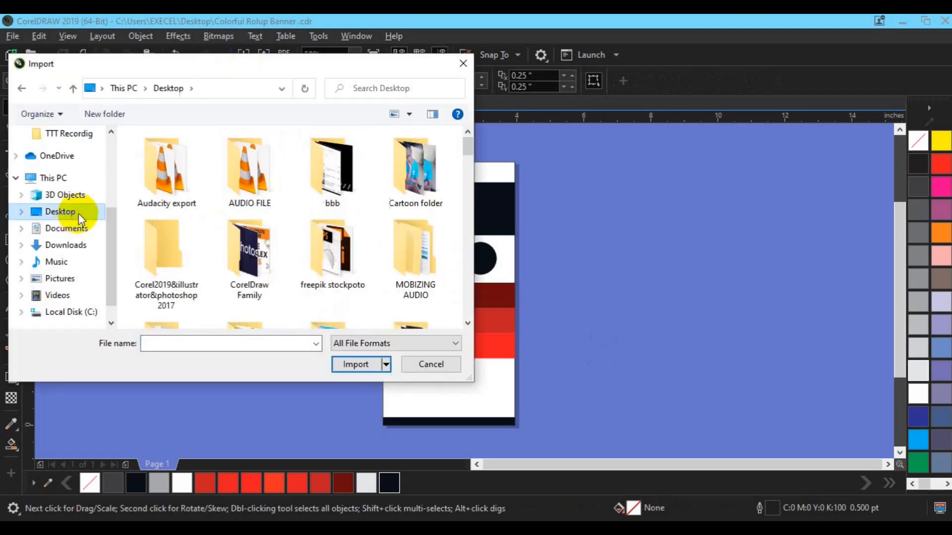
double_click(337, 269)
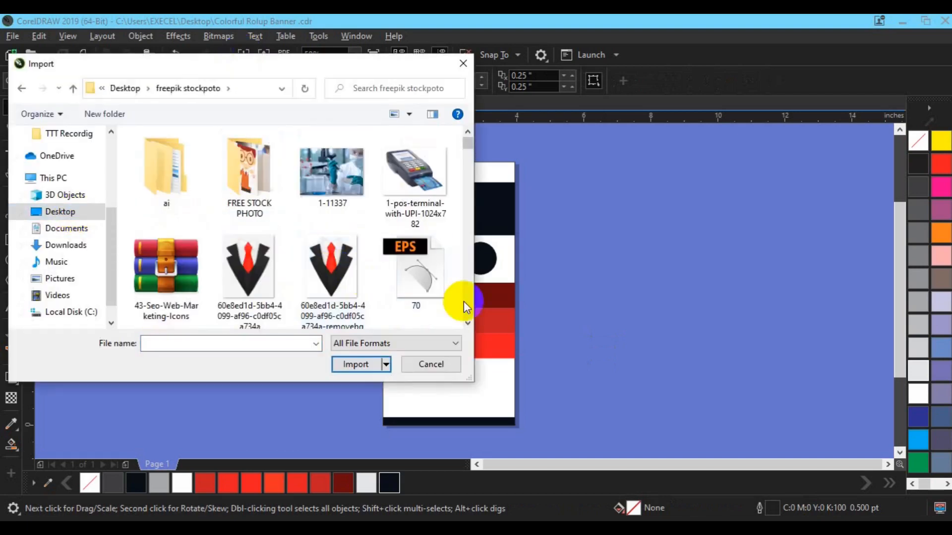
click(468, 323)
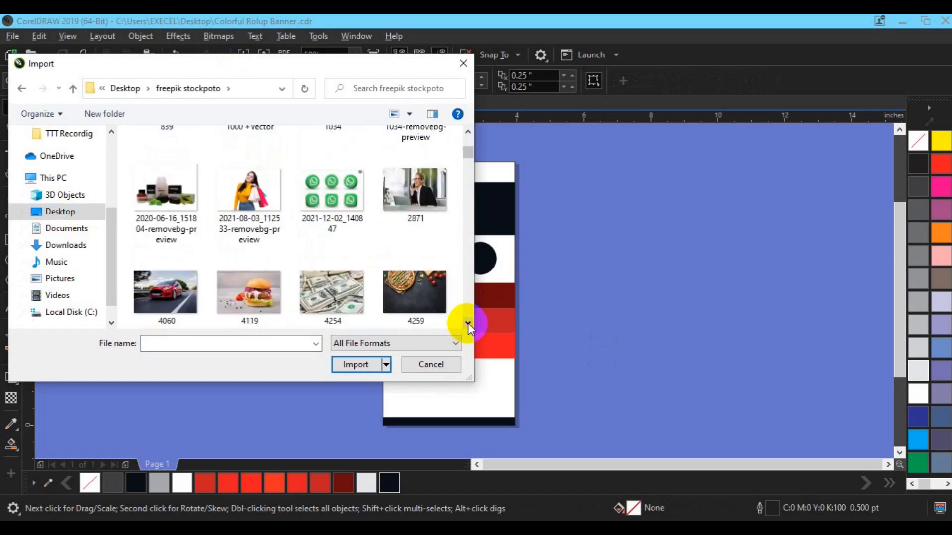
click(466, 133)
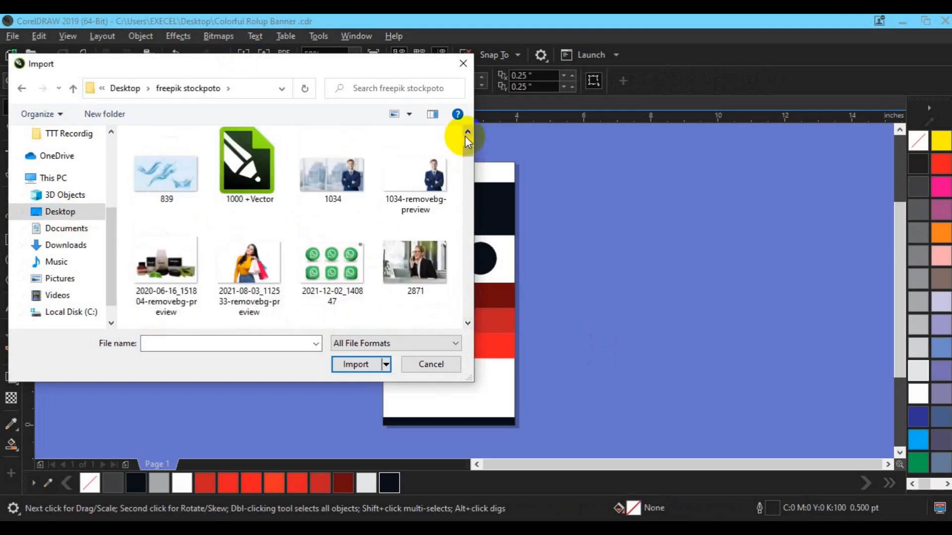
click(436, 174)
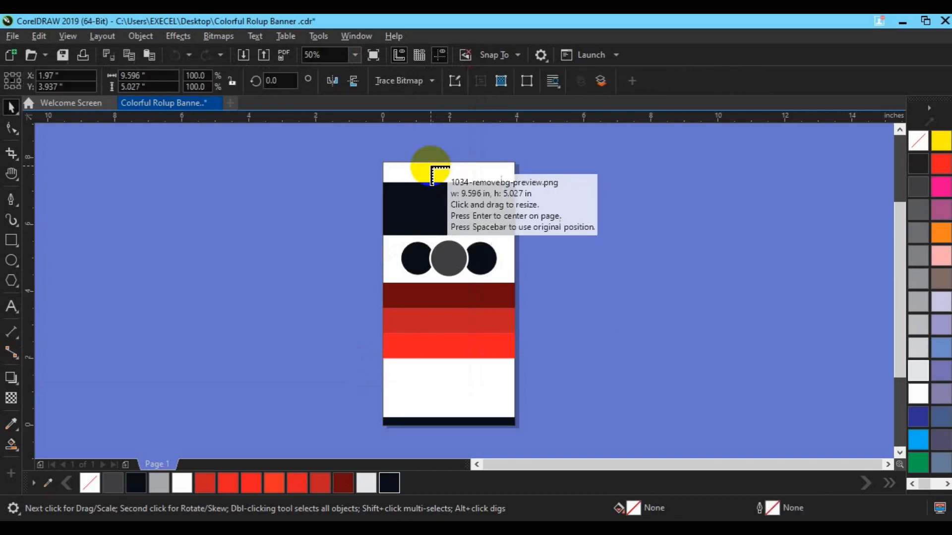
drag(431, 169, 697, 272)
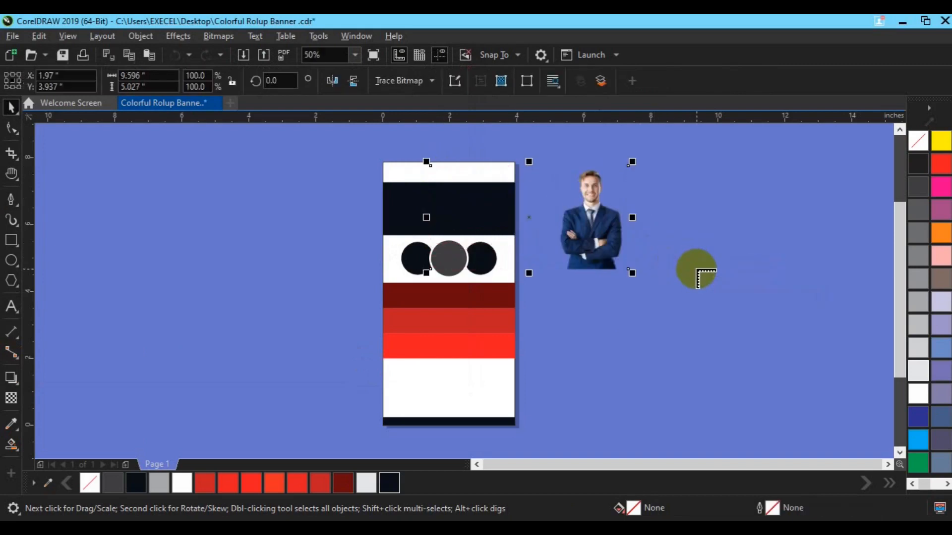
Crop the empty area left of the man with the Shape tool, moving the photo's two left nodes horizontally to his arm.
click(14, 129)
drag(393, 149, 543, 313)
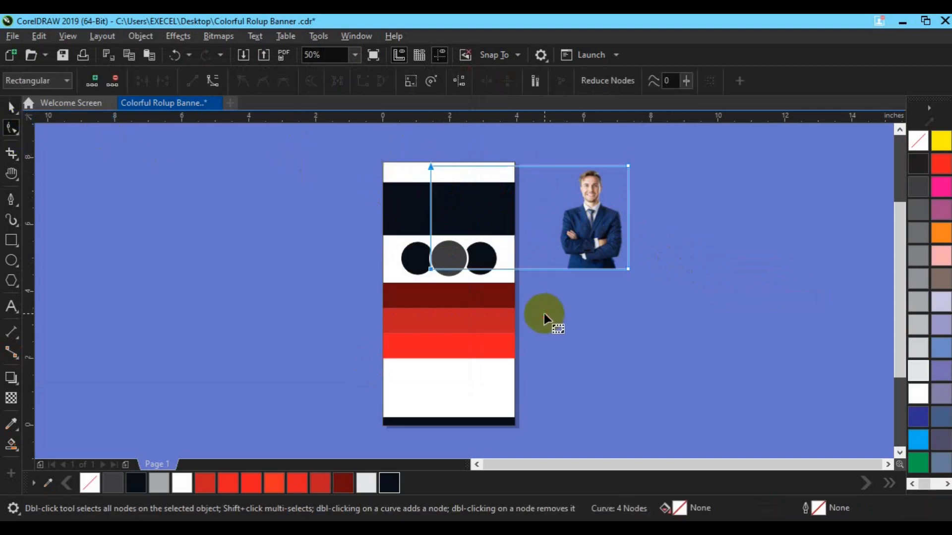
key(Right)
key(Right)
key(Right)
key(Right)
key(Right)
key(Right)
key(Right)
key(Right)
key(Right)
key(Right)
key(Right)
key(Right)
key(Right)
key(Right)
key(Right)
key(Right)
key(Right)
key(Right)
key(Right)
key(Right)
key(Right)
key(Right)
key(Right)
key(Right)
key(Right)
key(Right)
key(Right)
key(Right)
key(Right)
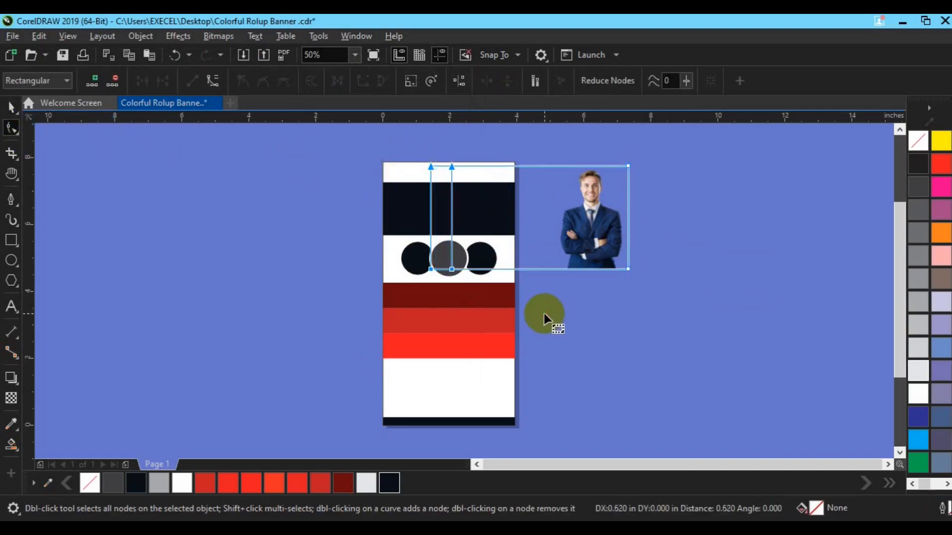
key(Right)
key(Right)
key(Right)
key(Right)
key(Right)
key(Right)
key(Right)
key(Right)
key(Right)
key(Right)
key(Right)
key(Right)
key(Right)
key(Right)
key(Right)
key(Right)
key(Right)
key(Right)
key(Right)
key(Right)
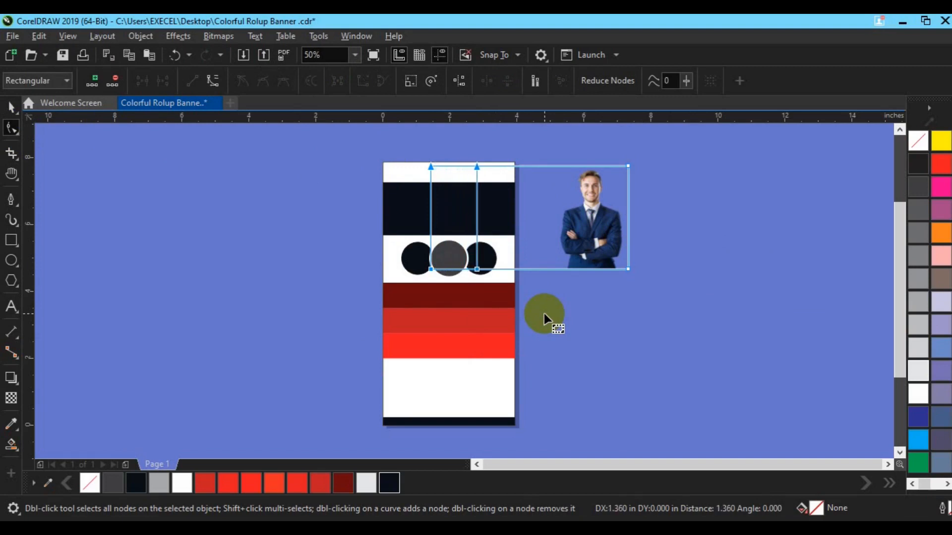
key(Right)
key(Right)
key(Right)
key(Right)
key(Right)
key(Right)
key(Right)
key(Right)
key(Right)
key(Right)
key(Right)
key(Right)
key(Right)
key(Right)
key(Right)
key(Right)
key(Right)
key(Right)
key(Right)
key(Right)
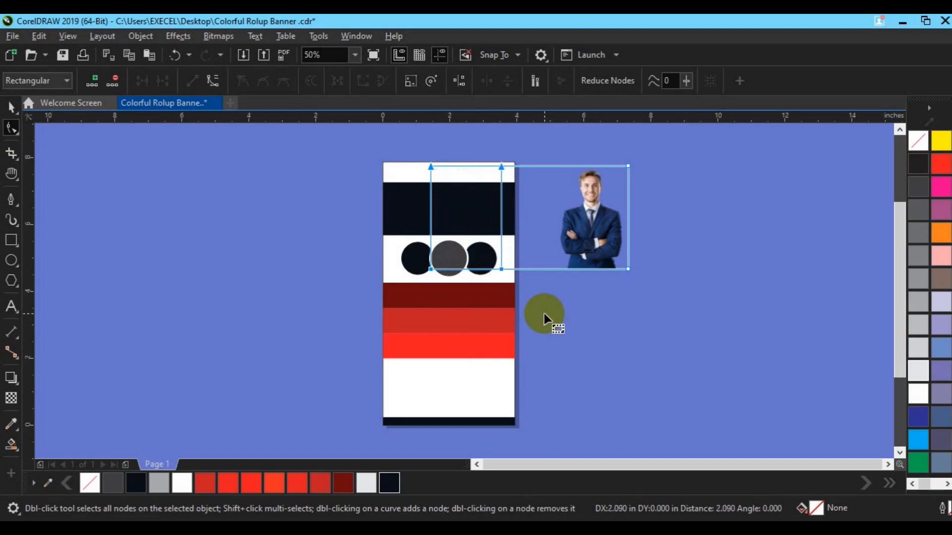
key(Right)
key(Right)
key(Right)
key(Right)
key(Right)
key(Right)
key(Right)
key(Right)
key(Right)
key(Right)
key(Right)
key(Right)
key(Right)
key(Right)
key(Right)
key(Right)
key(Right)
key(Right)
key(Right)
key(Right)
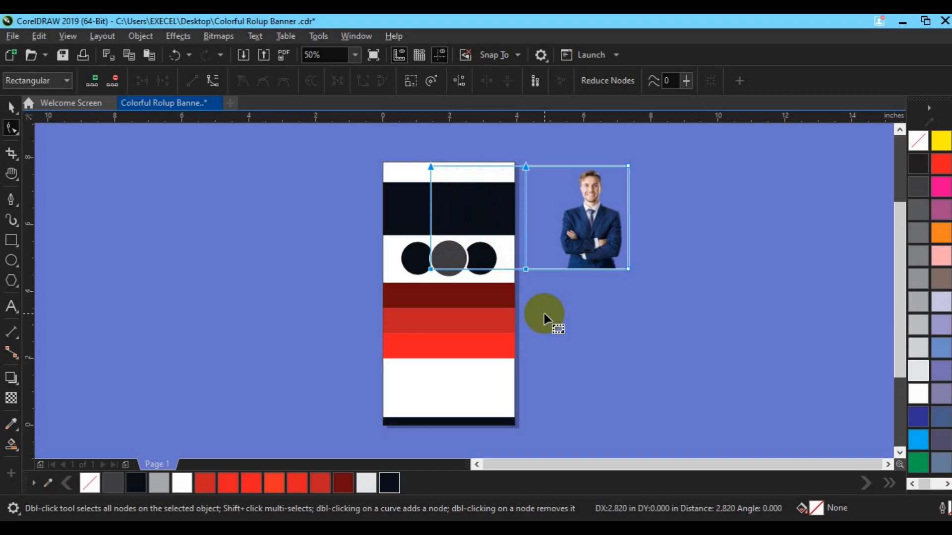
key(Right)
key(Right)
key(Right)
key(Right)
key(Right)
key(Right)
key(Right)
key(Right)
key(Right)
key(Right)
key(Right)
key(Right)
key(Right)
key(Right)
key(Right)
key(Right)
key(Right)
key(Right)
key(Right)
key(Right)
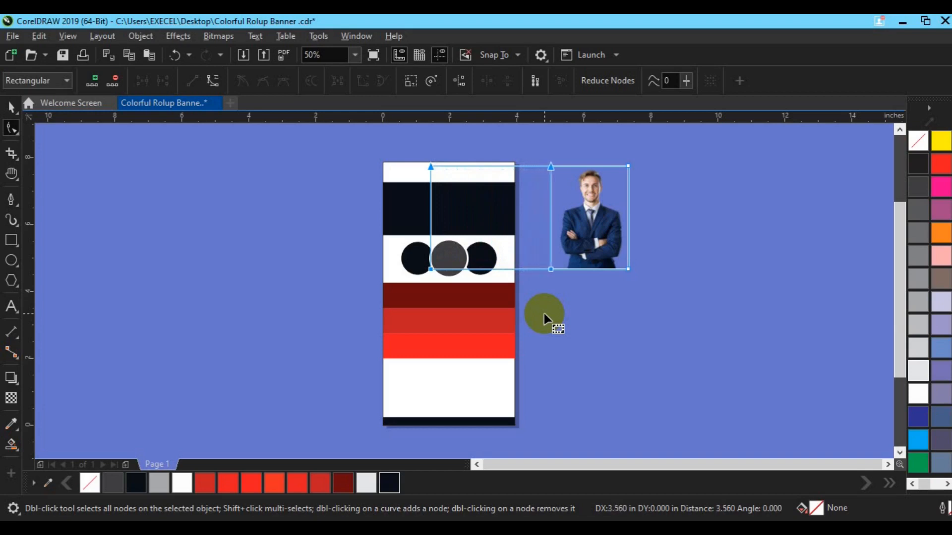
key(Right)
key(Right)
key(Right)
key(Right)
key(Right)
key(Right)
key(Right)
key(Right)
key(Right)
key(Right)
key(Right)
key(Right)
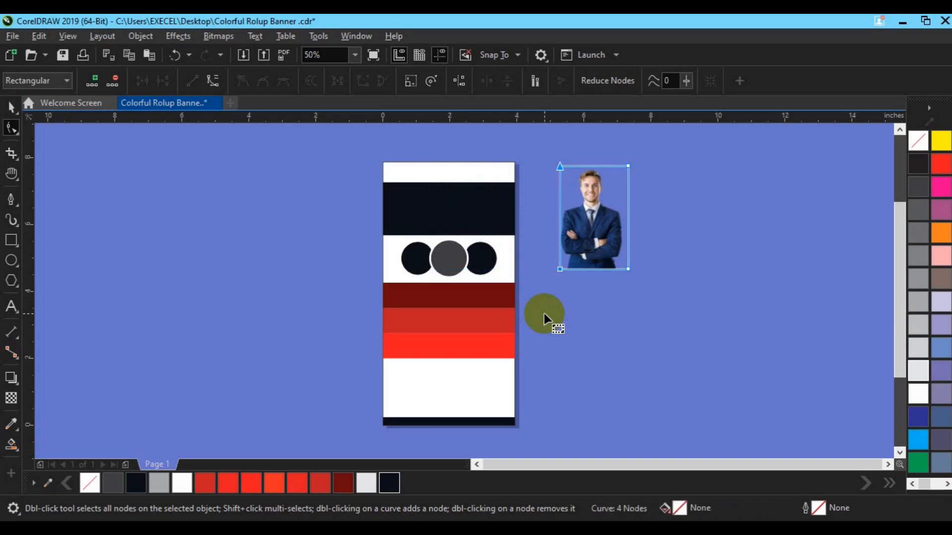
Crop the empty strip above the man's head by moving the photo's two top nodes straight down with the Shape tool.
drag(543, 145, 651, 166)
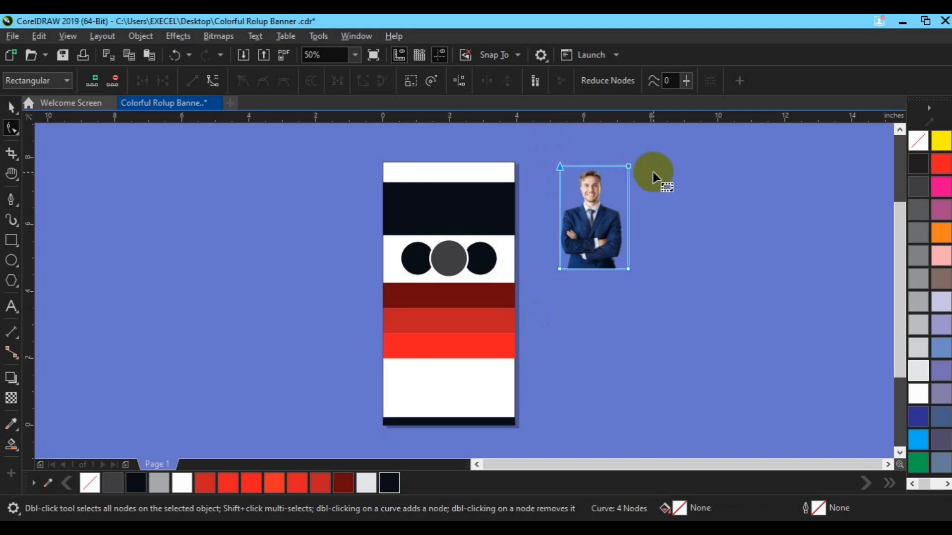
key(Down)
key(Down)
key(Down)
key(Down)
key(Down)
key(Down)
key(Down)
key(Down)
right_click(606, 310)
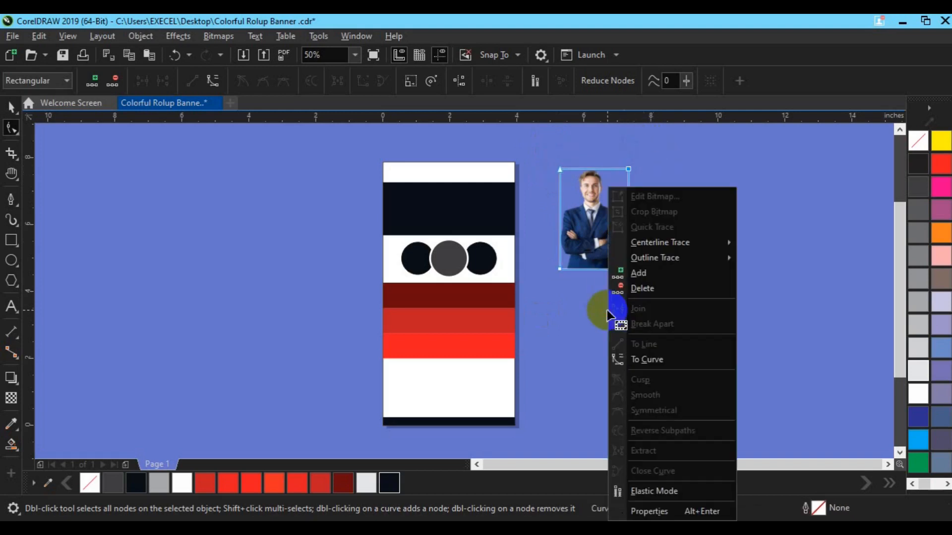
click(536, 287)
Crop the empty area on the right of the man by moving the photo's two right nodes horizontally towards his arm.
drag(656, 146, 612, 280)
key(Left)
key(Left)
key(Left)
key(Left)
key(Left)
key(Left)
key(Left)
key(Left)
key(Left)
key(Left)
key(Left)
key(Left)
key(Left)
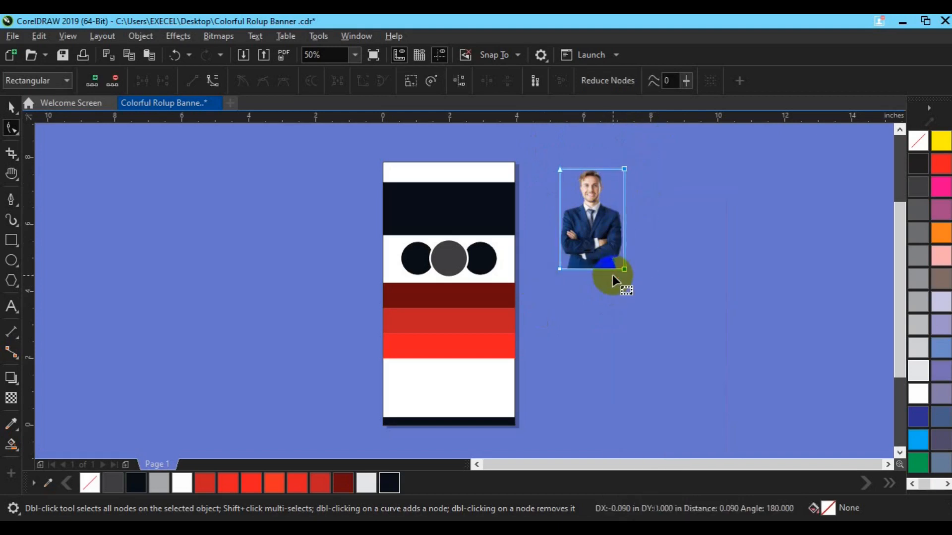
Move the man's photo onto the large dark block, scale it down slightly and align it to the block's right and bottom edges.
key(space)
click(597, 238)
drag(596, 238, 484, 206)
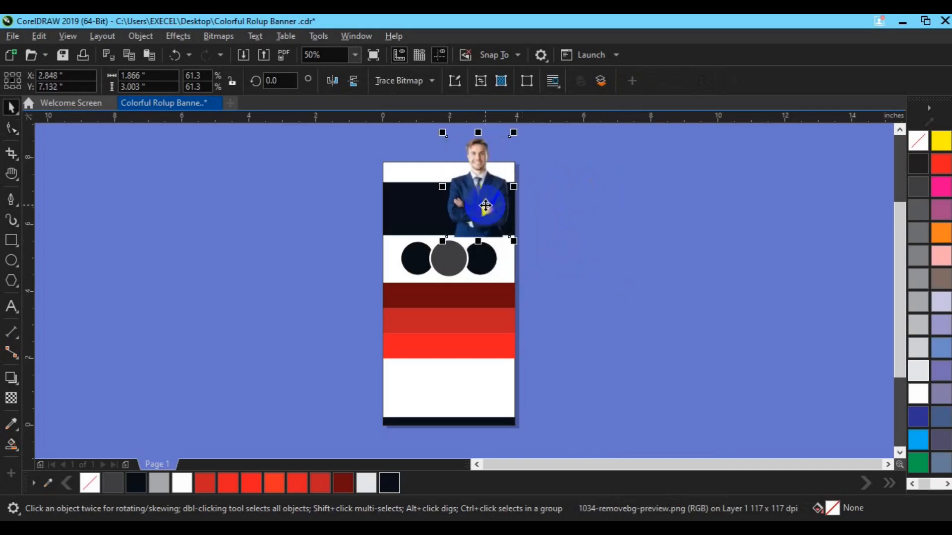
drag(514, 239, 510, 240)
click(425, 225)
shift+click(424, 226)
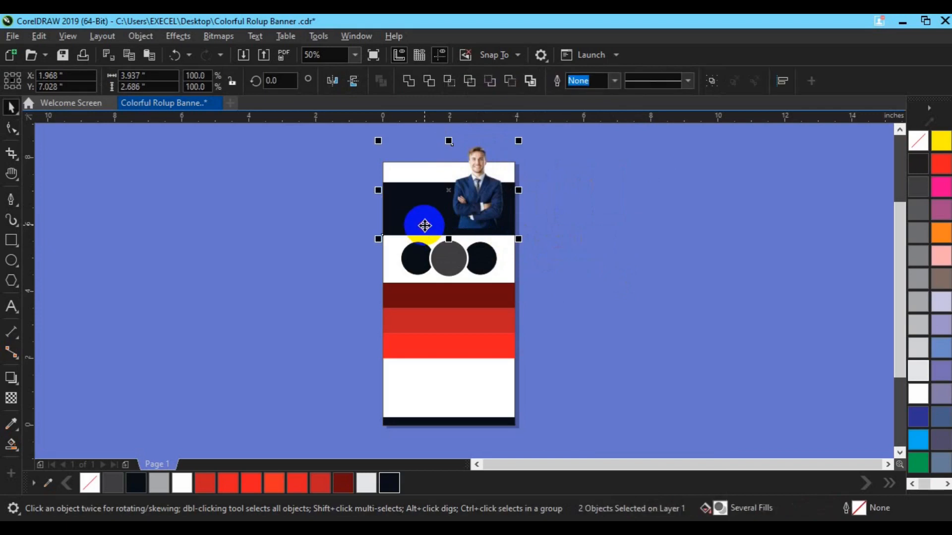
key(r)
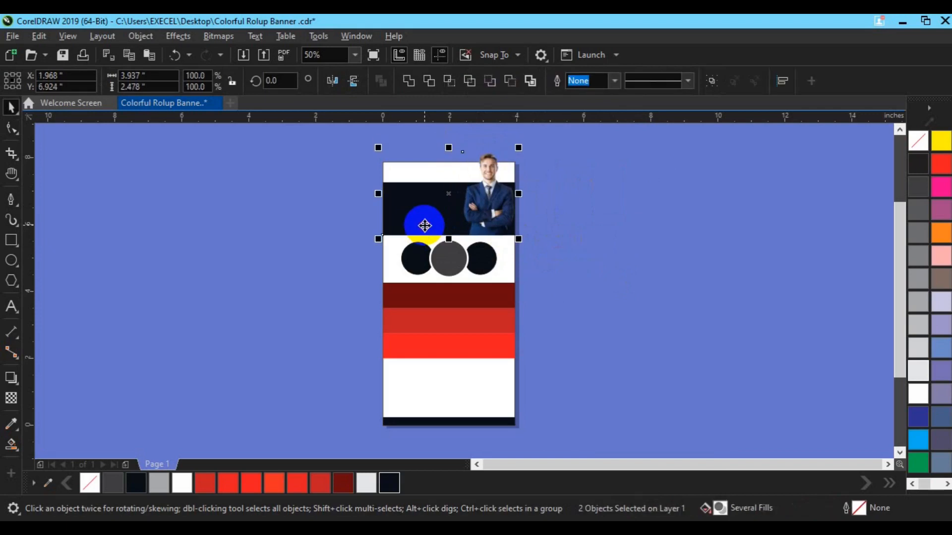
Move the man's photo, upper block, circles and red bars together straight down about 0.3 in, bringing his head inside the page top.
drag(349, 144, 587, 381)
key(Down)
key(Down)
key(Down)
key(Down)
key(Down)
key(Down)
key(Down)
key(Down)
key(Down)
key(Down)
key(Down)
key(Down)
key(Down)
key(Down)
key(Down)
key(Down)
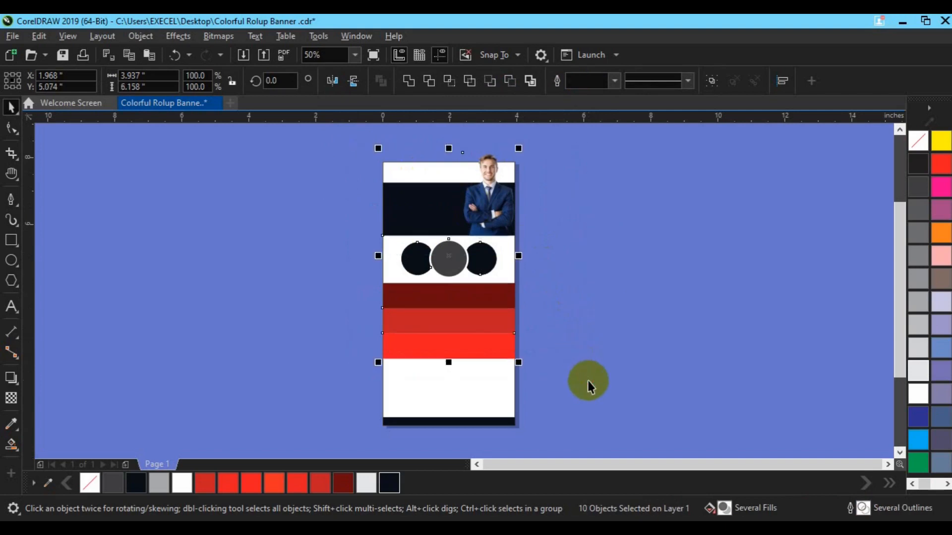
key(Down)
key(Down)
key(Down)
key(Down)
key(Down)
key(Down)
key(Down)
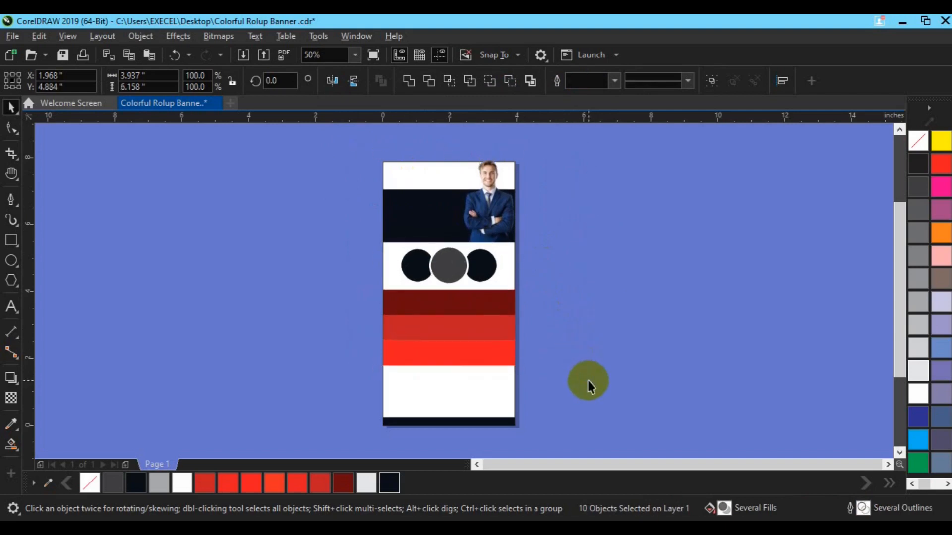
key(Down)
key(Down)
key(Down)
key(Down)
key(Down)
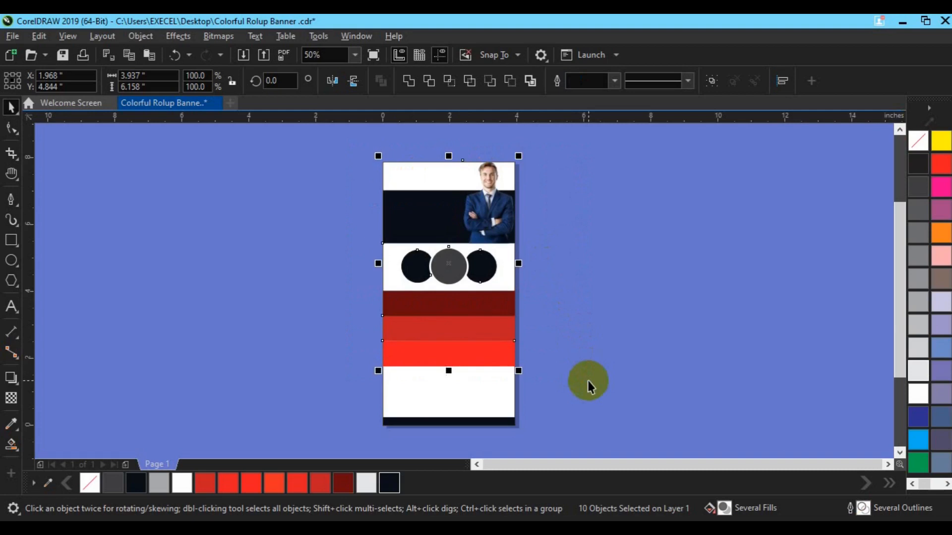
key(Down)
key(Down)
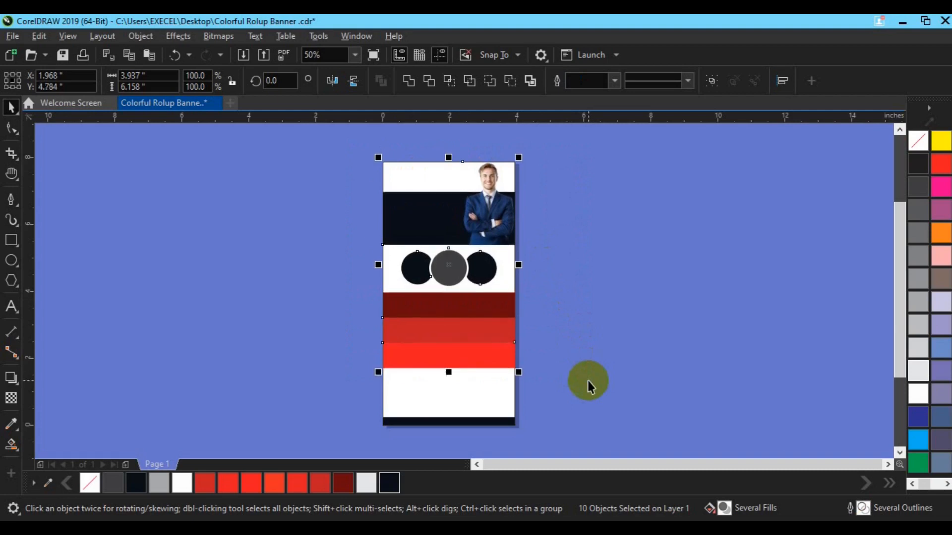
click(596, 279)
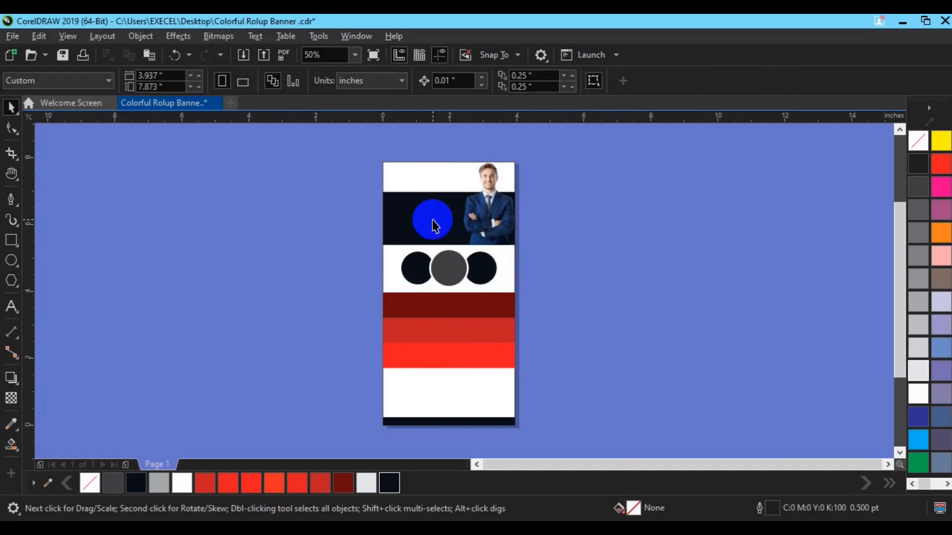
Fill the large block behind the man with light grey, 30% black, after trying 20% black, and save the document.
click(434, 226)
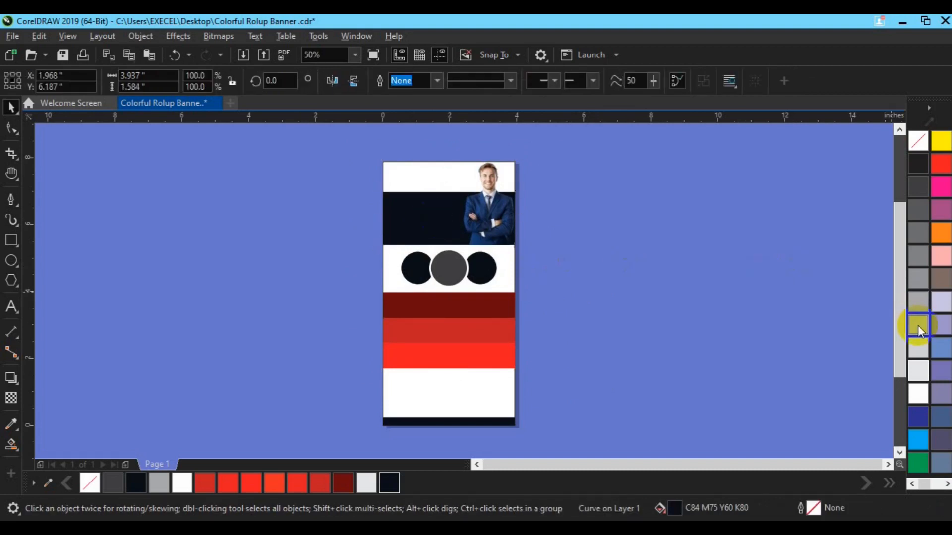
click(917, 325)
click(917, 349)
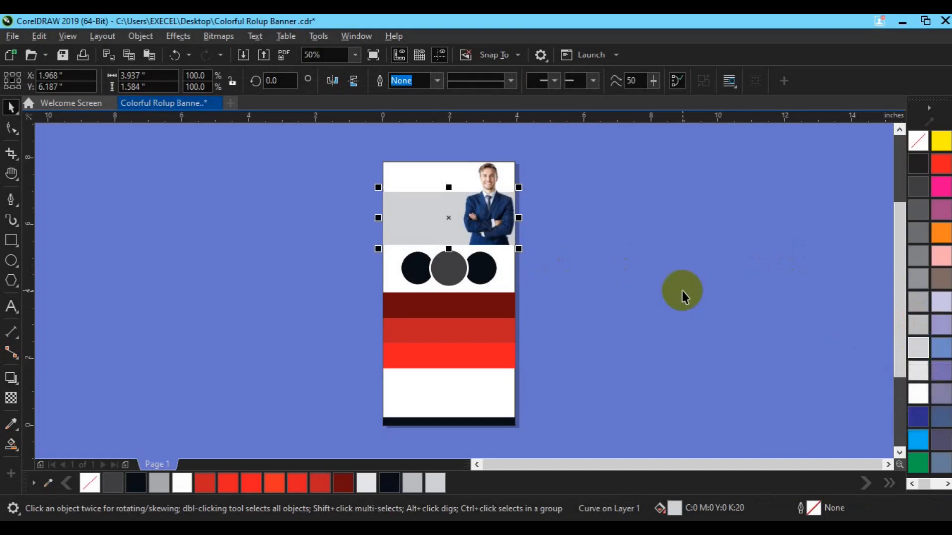
click(915, 328)
click(648, 312)
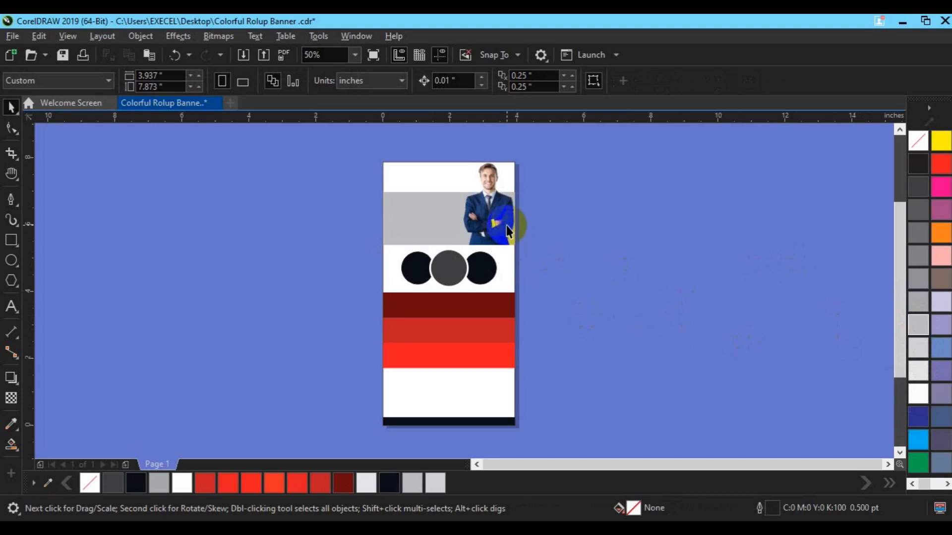
click(439, 220)
shift+click(440, 219)
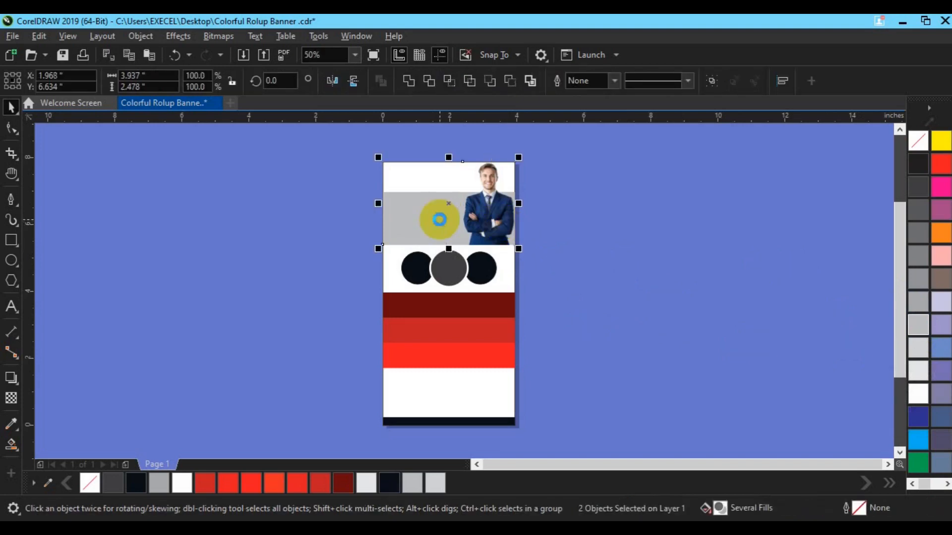
click(561, 229)
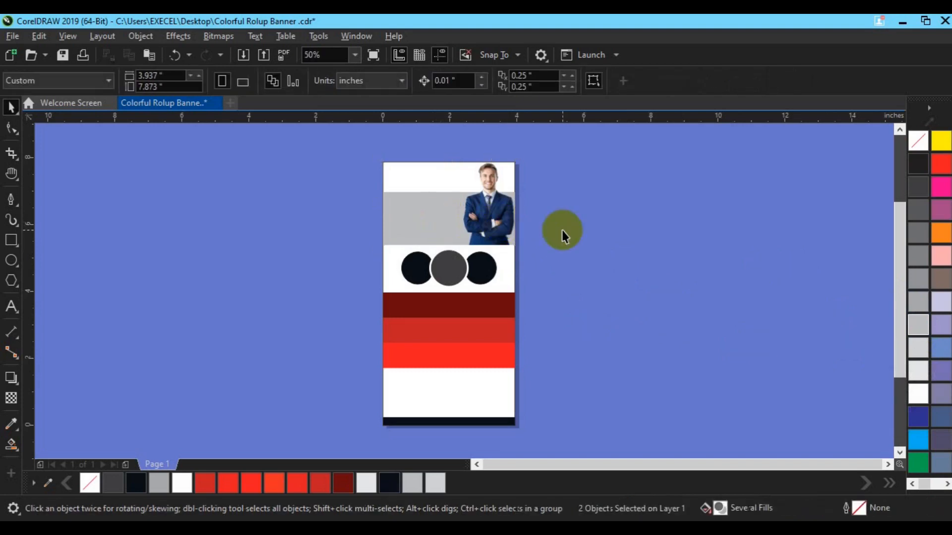
click(243, 56)
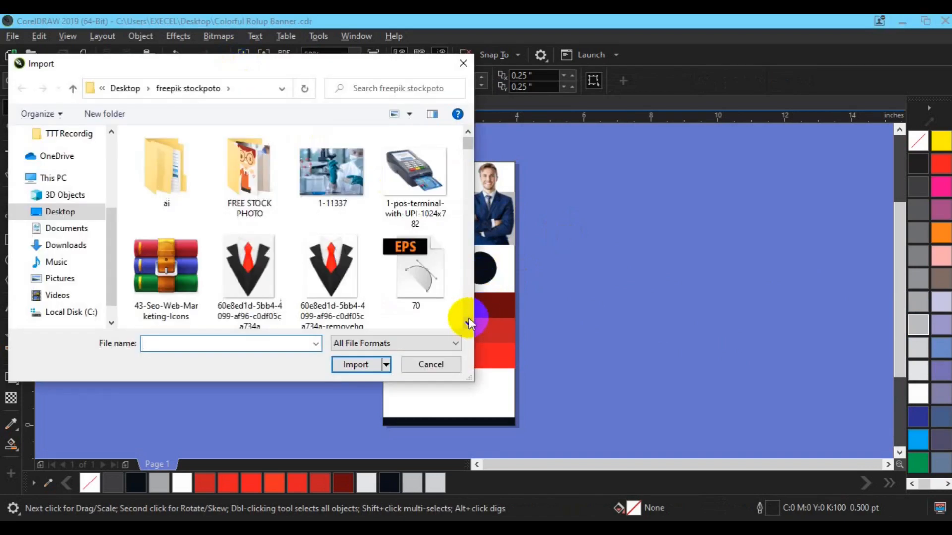
click(467, 323)
click(468, 323)
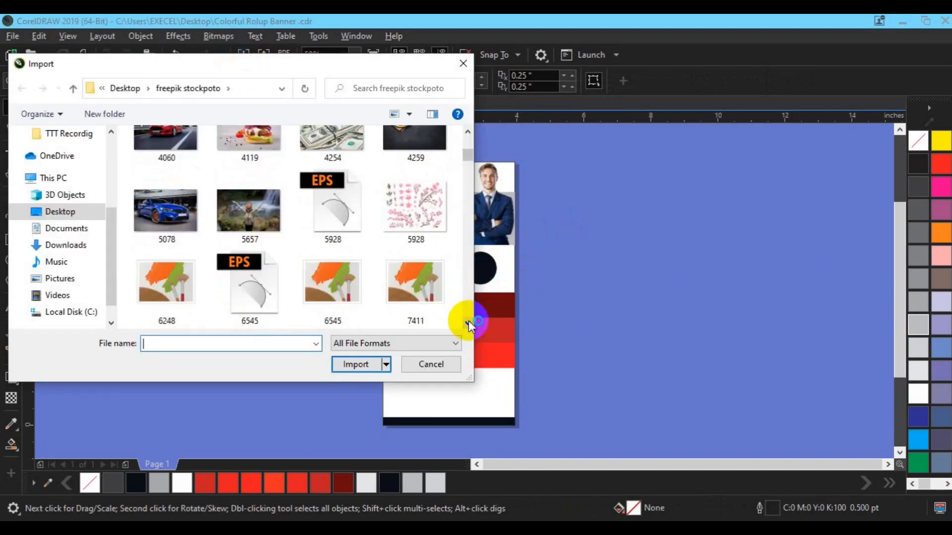
click(468, 322)
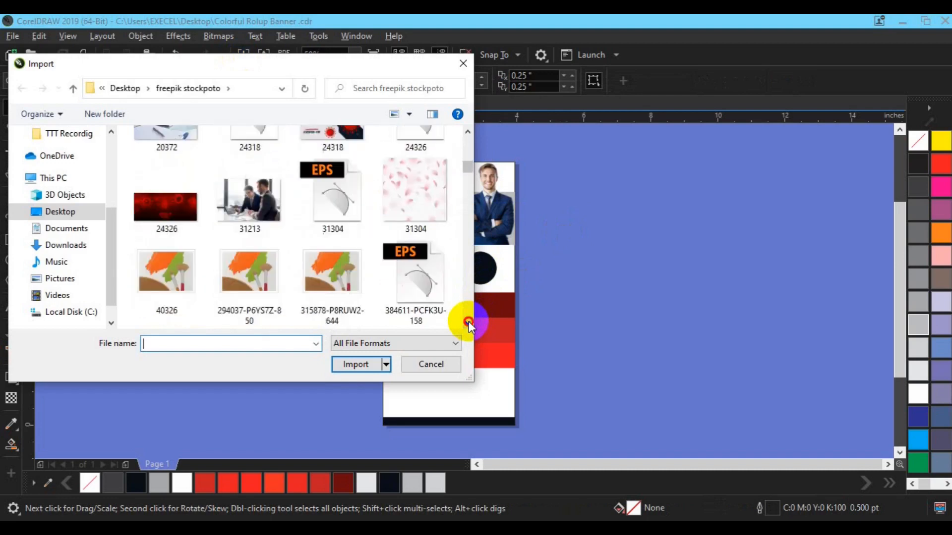
click(469, 321)
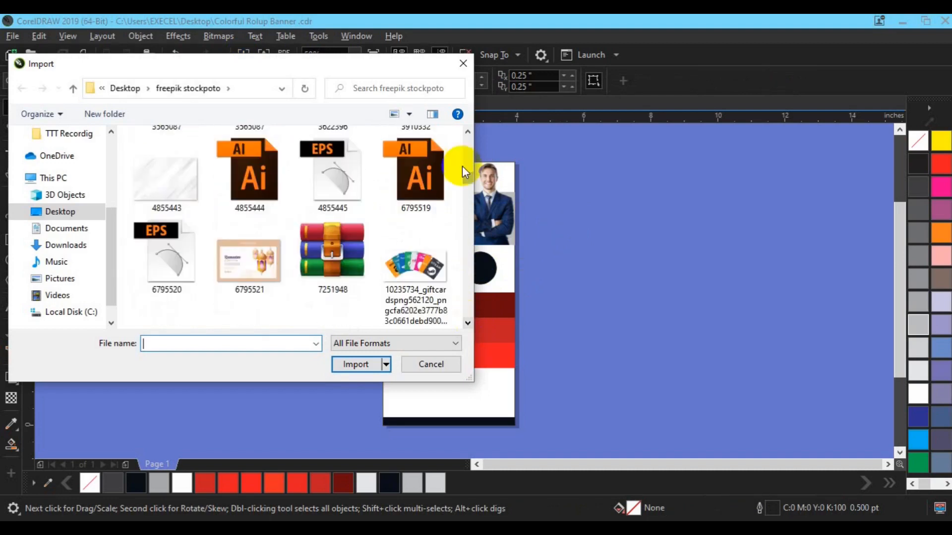
click(468, 134)
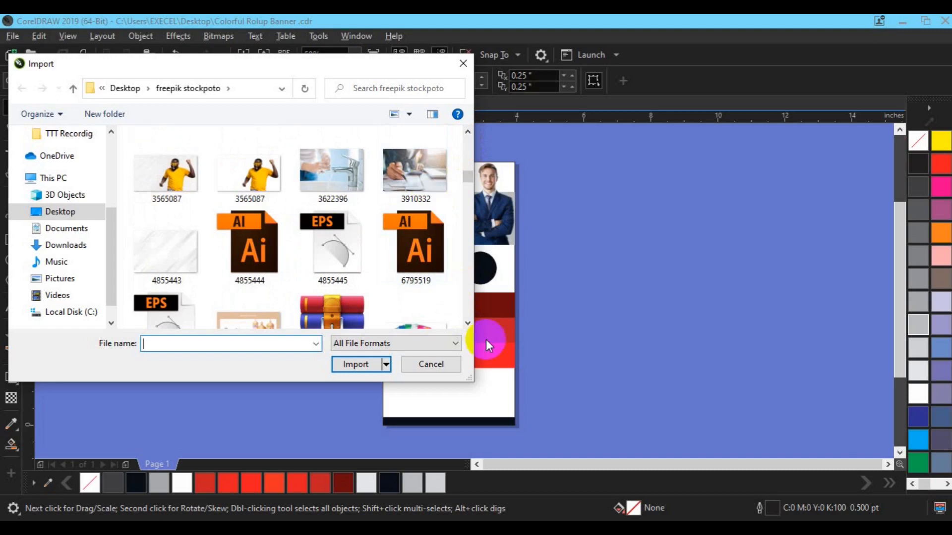
click(468, 323)
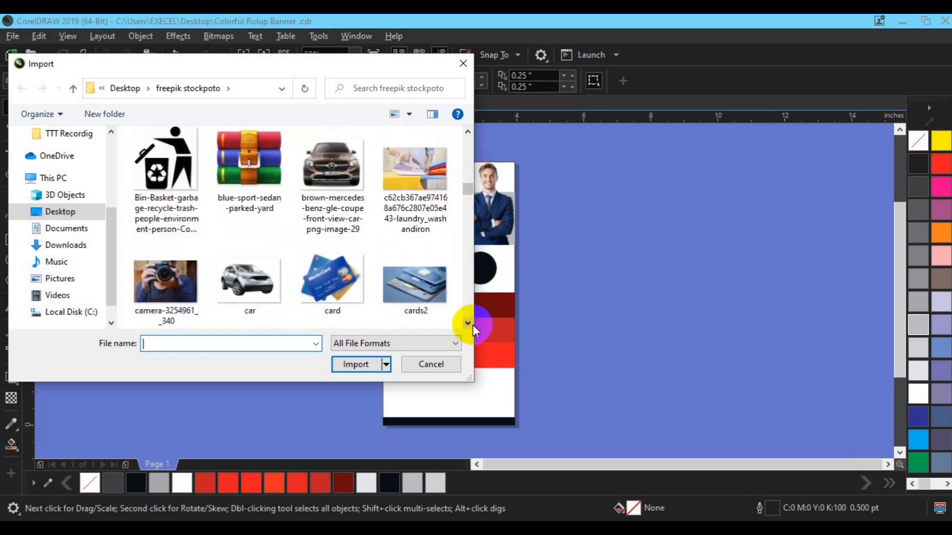
click(469, 324)
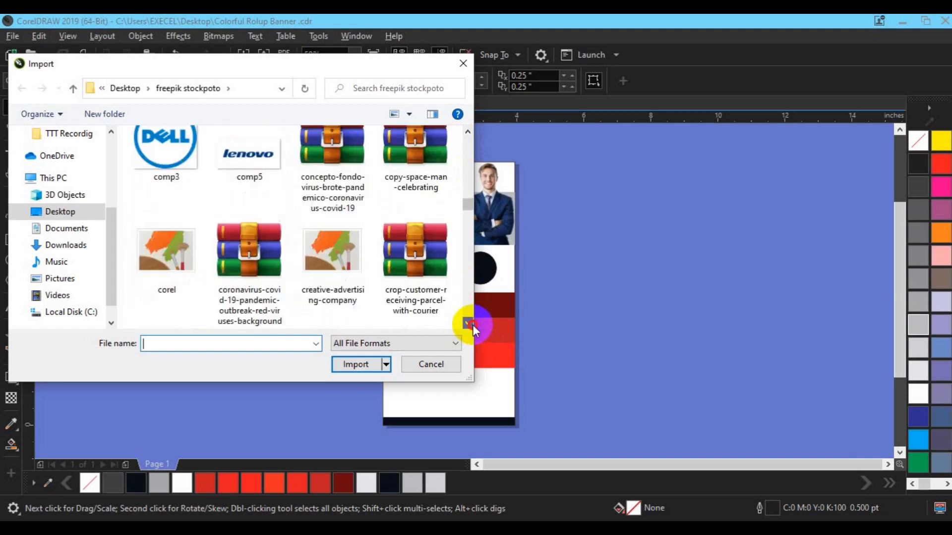
click(468, 323)
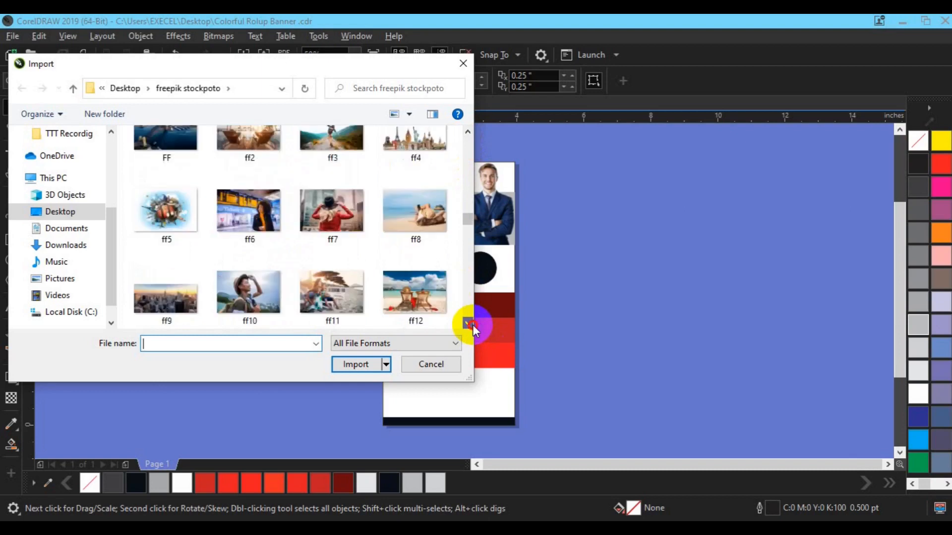
click(468, 323)
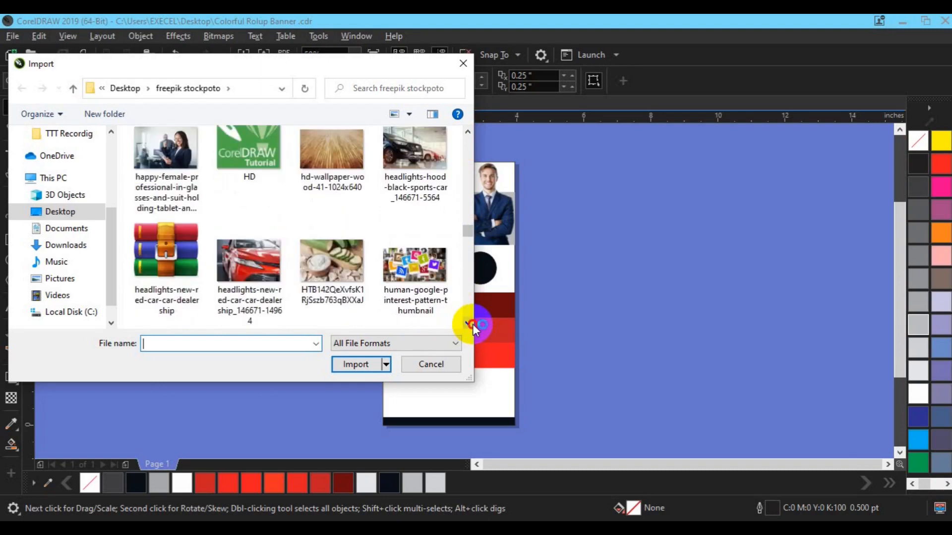
click(468, 323)
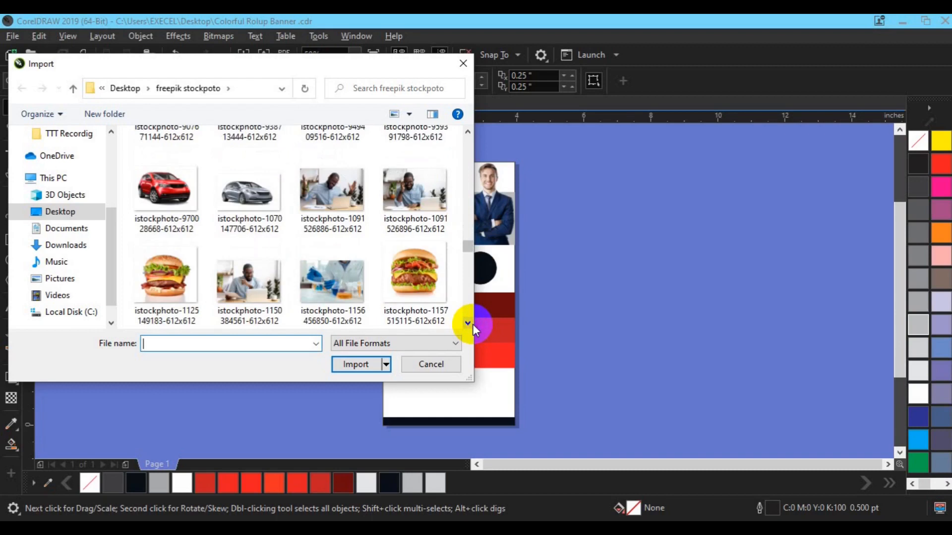
click(467, 323)
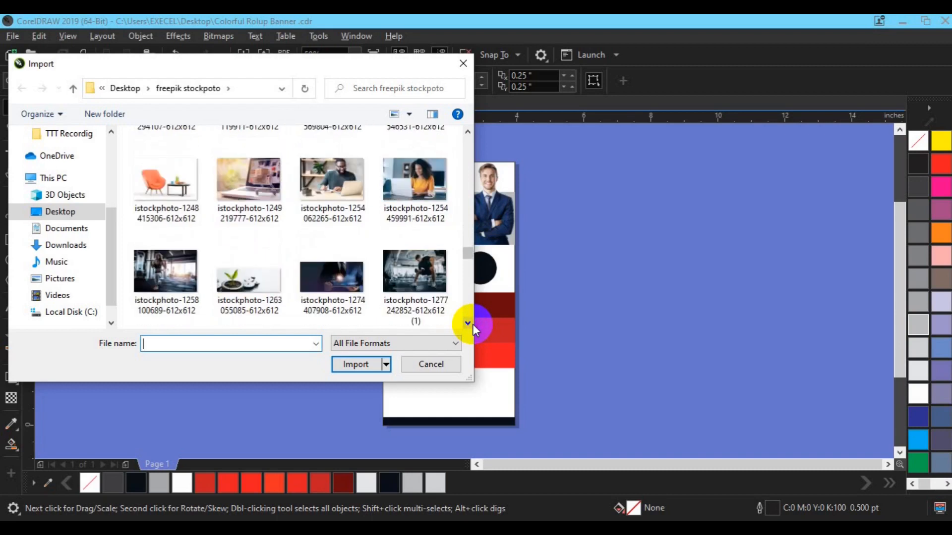
click(330, 206)
ctrl+click(414, 208)
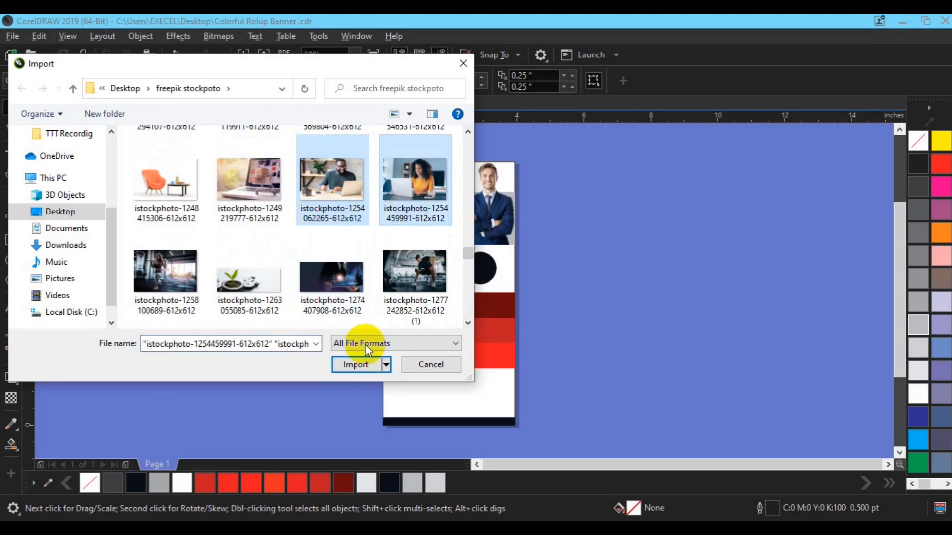
click(348, 368)
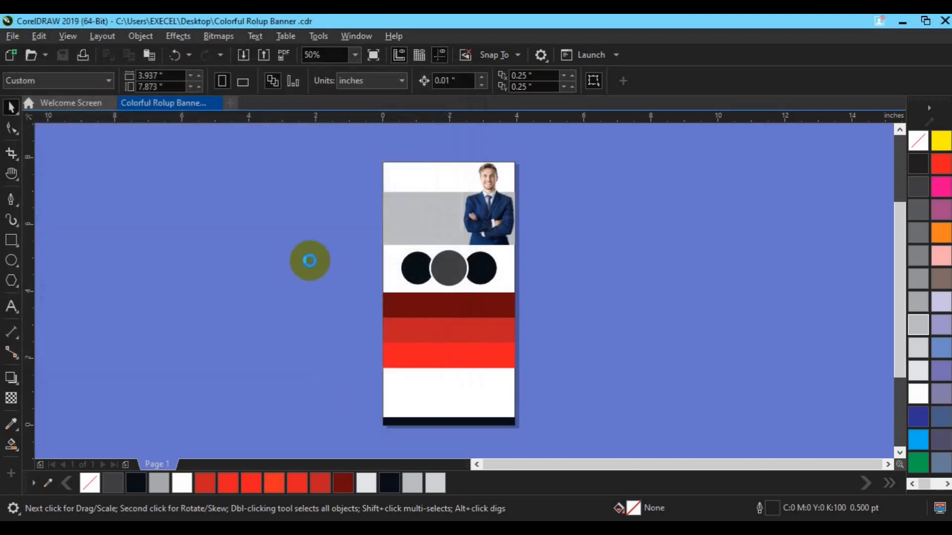
Place the laptop man's photo beside the banner and the woman's photo, scaled to about 2.24 by 1.50 in, over the right circle.
click(309, 260)
drag(290, 281, 405, 358)
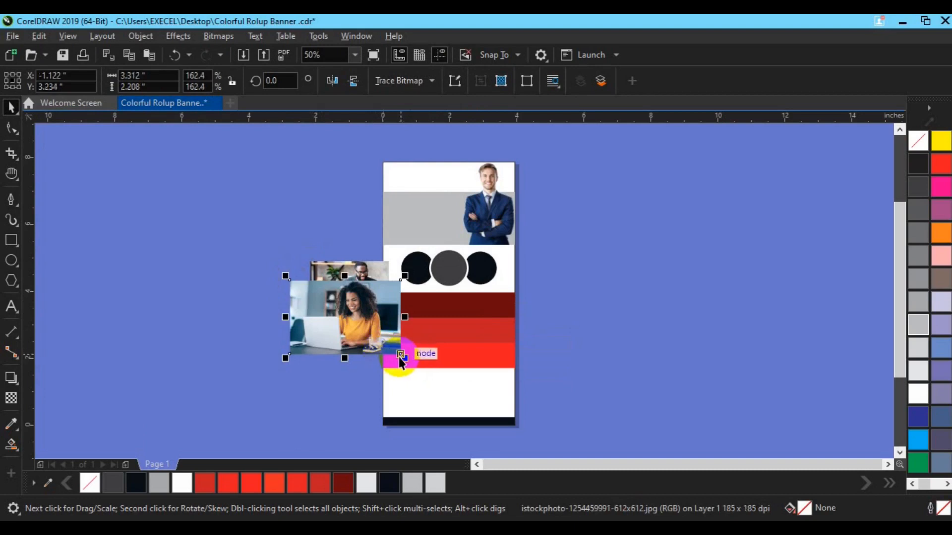
drag(403, 357, 527, 274)
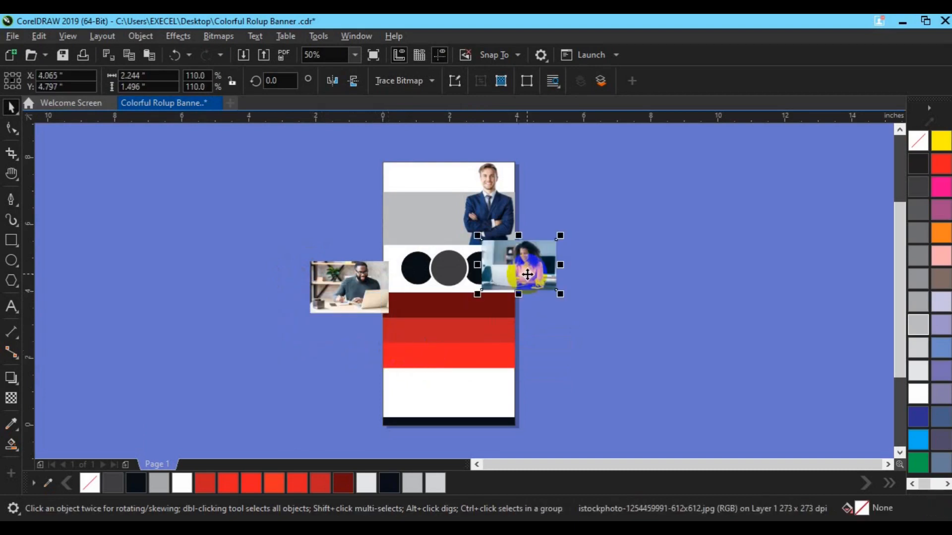
PowerClip the photo of the woman with the laptop inside the right dark circle.
click(179, 37)
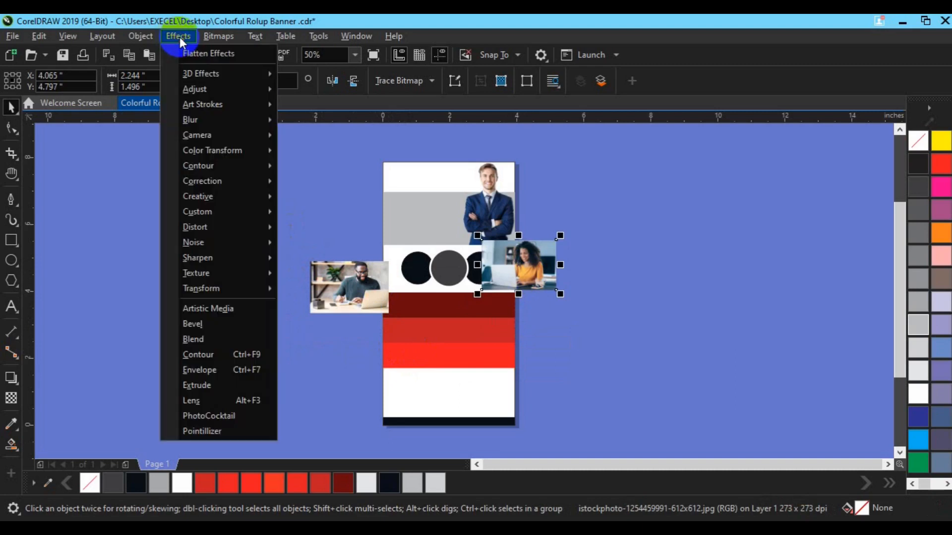
click(149, 36)
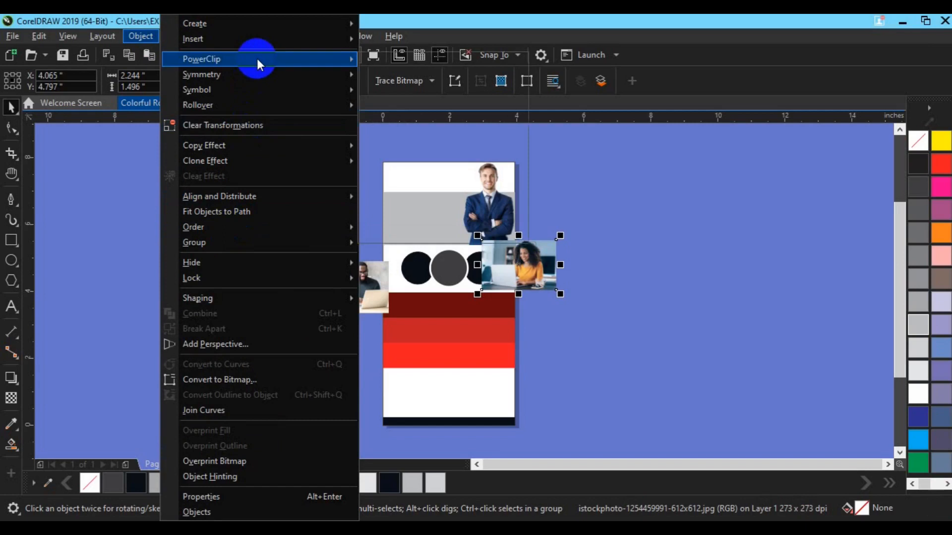
mouse_move(256, 58)
click(377, 60)
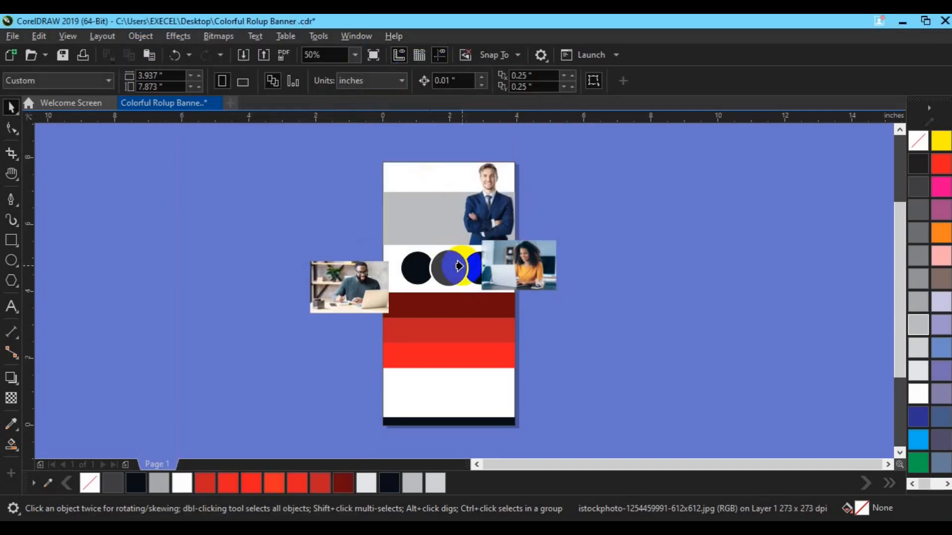
click(470, 266)
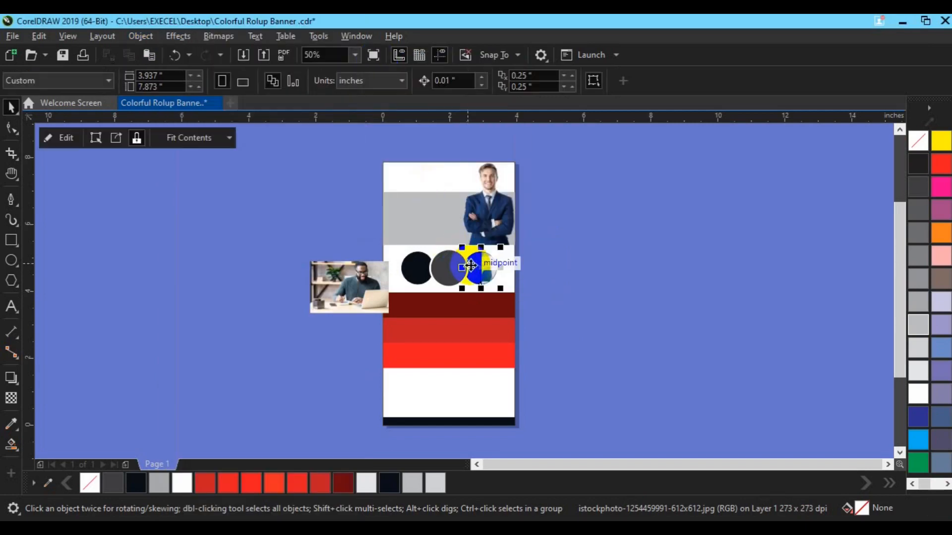
Open the right circle's PowerClip contents, centre the woman's photo over the circle and shrink it to about 1.40 by 0.93 in.
click(67, 137)
click(530, 284)
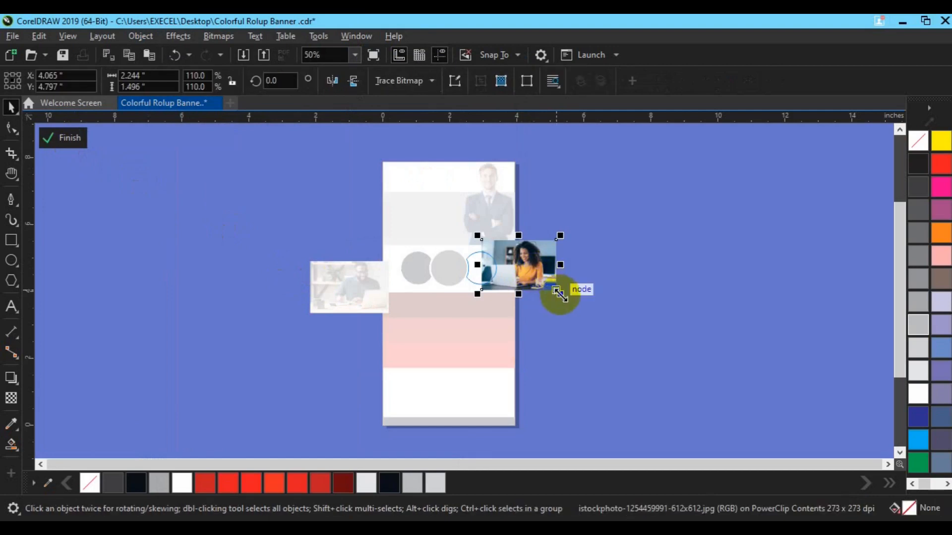
drag(558, 293, 490, 279)
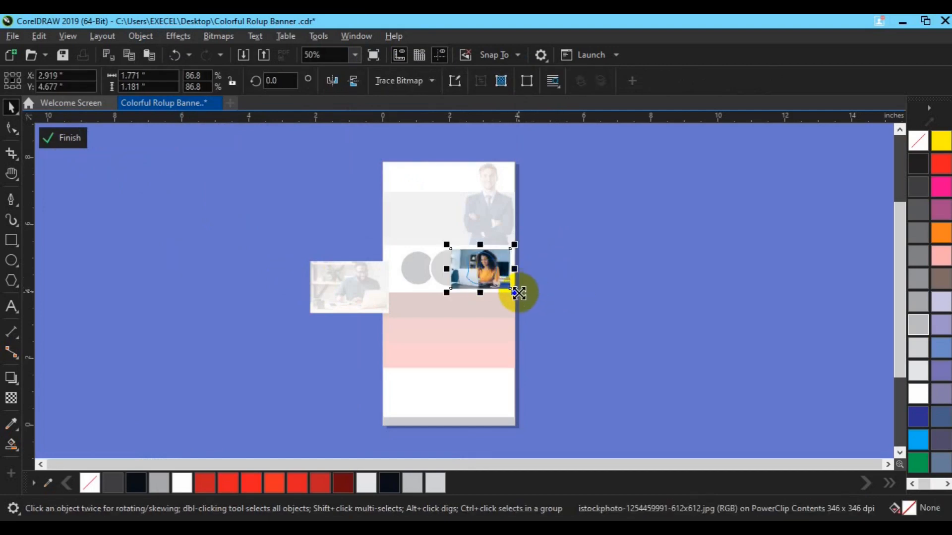
click(512, 290)
drag(512, 290, 509, 288)
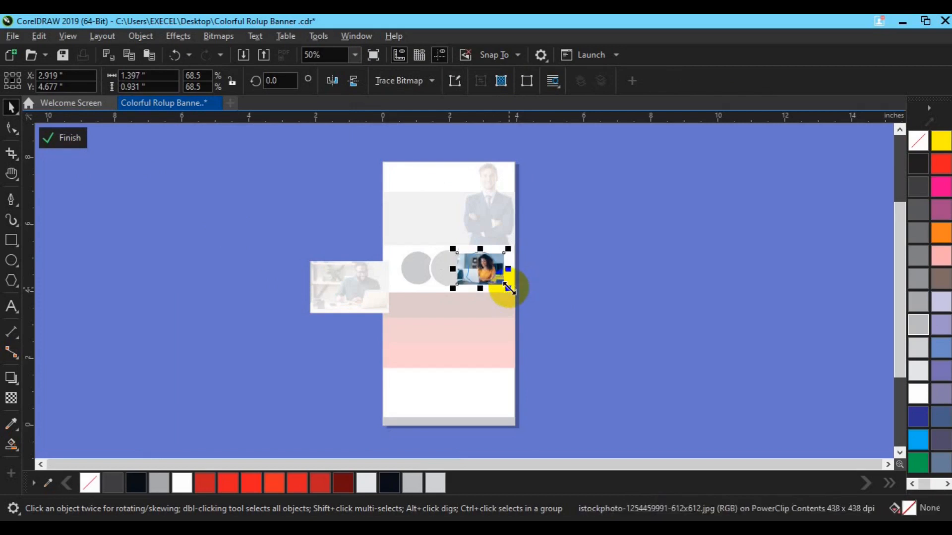
Enlarge the clipped woman's photo to about 1.52 by 1.02 in, nudge it up and right, and finish editing the PowerClip.
scroll(508, 287, up, 2)
drag(501, 285, 505, 292)
key(Up)
key(Up)
key(Up)
key(Right)
key(Right)
key(Right)
key(Right)
key(Right)
key(Right)
key(Right)
key(Right)
key(Right)
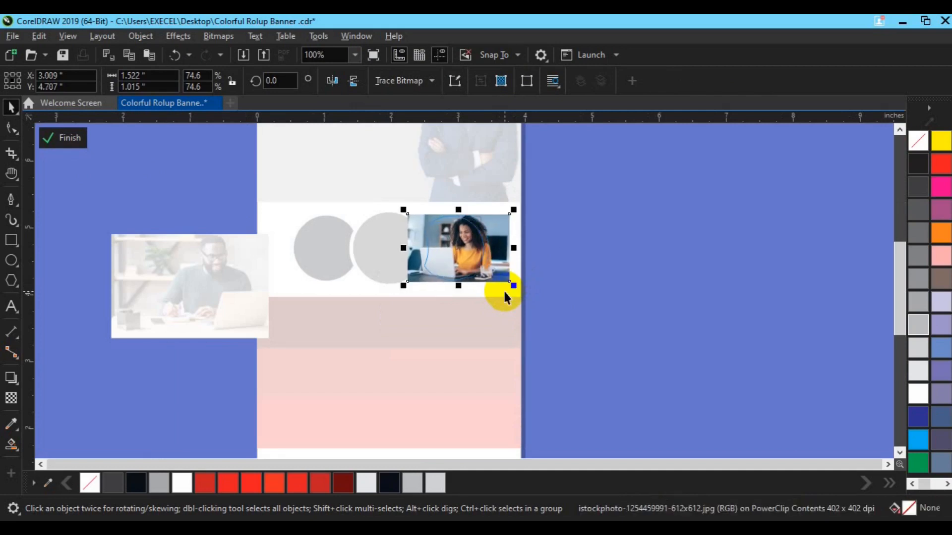
click(63, 138)
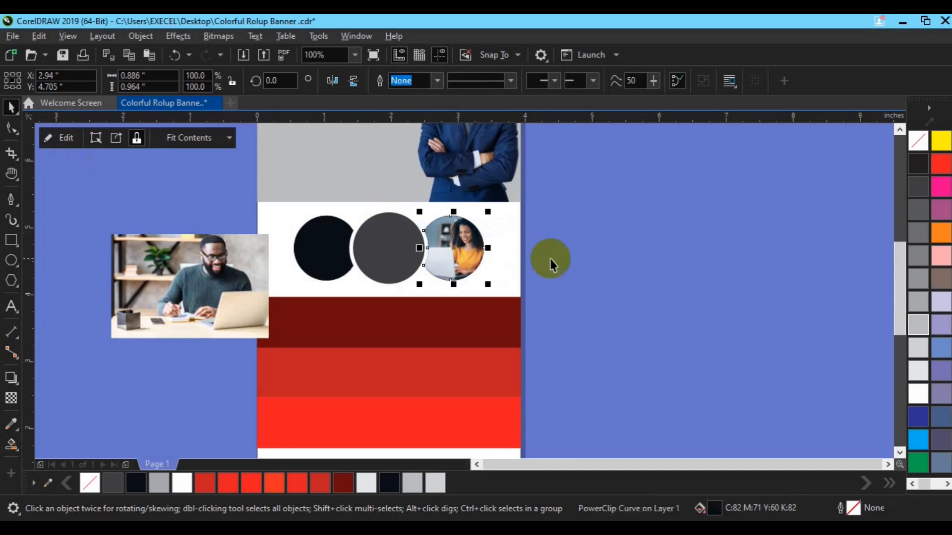
Outline the right photo circle in 20% black at 4 pt, after trying a red outline.
right_click(317, 484)
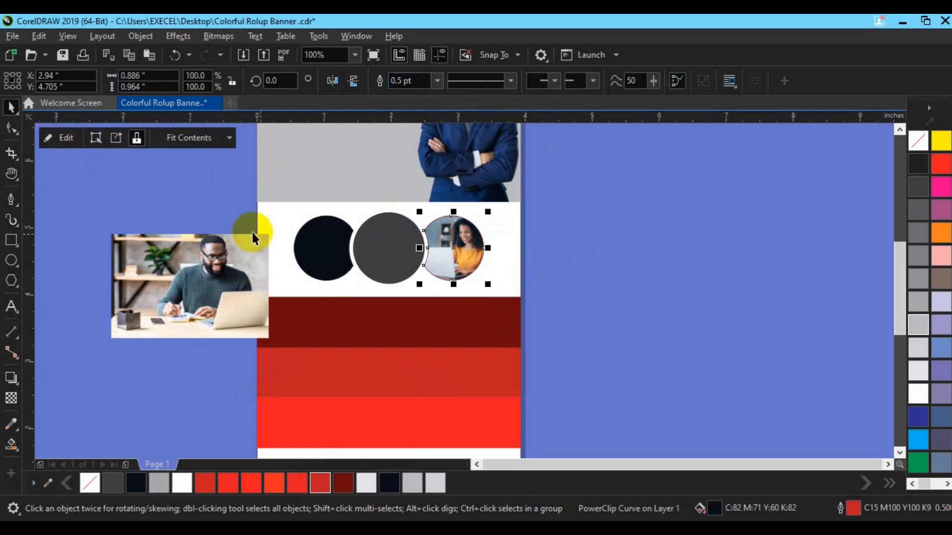
right_click(436, 487)
click(440, 81)
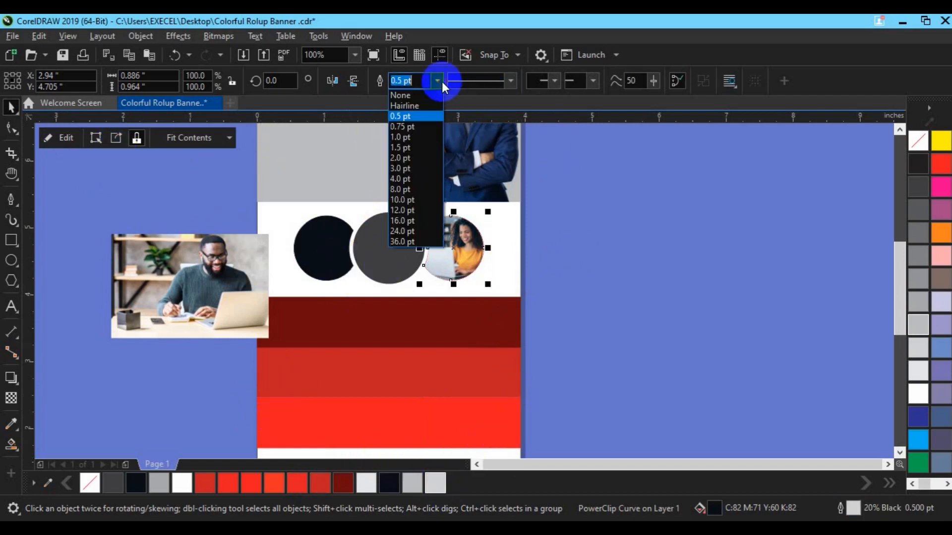
click(415, 177)
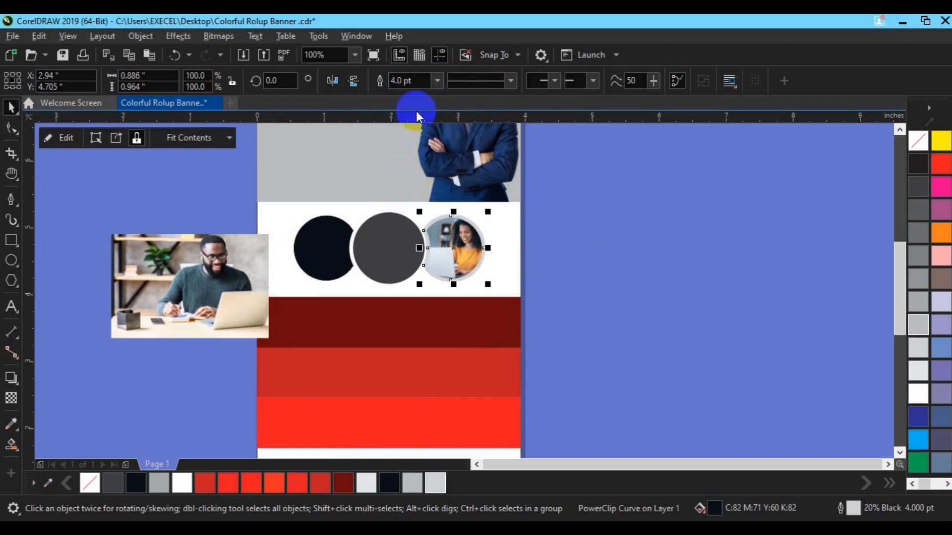
Set the right circle's outline width to 5 pt after trying 8 pt, and try 50% black as its outline colour.
click(430, 84)
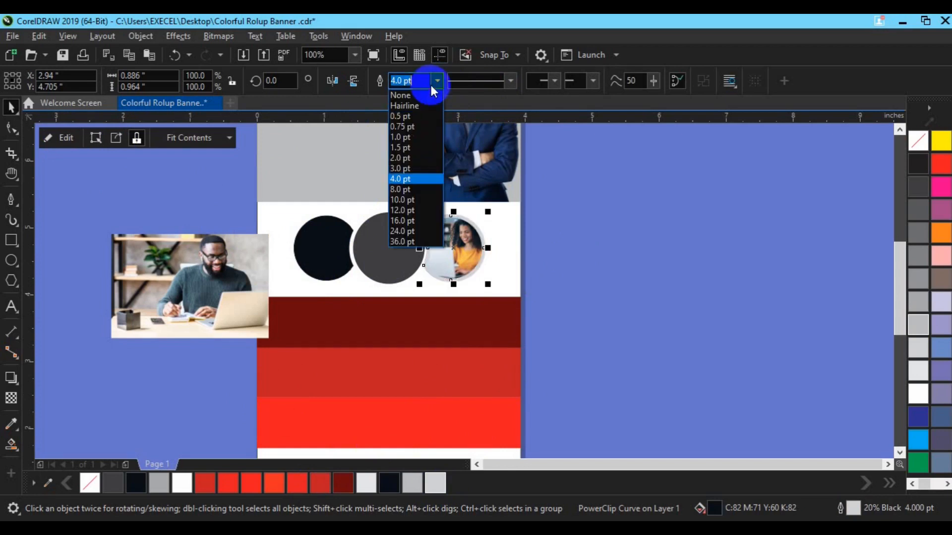
click(415, 190)
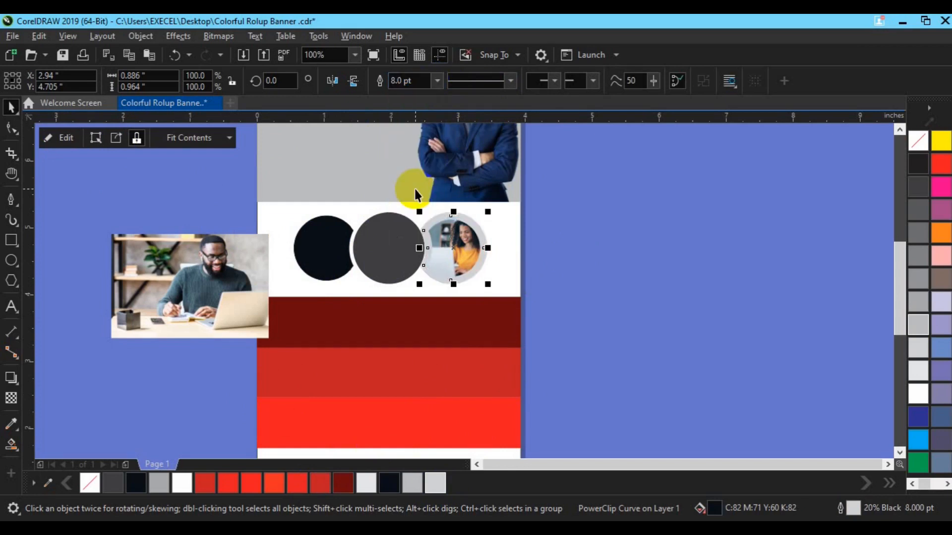
click(397, 82)
text(5)
key(Return)
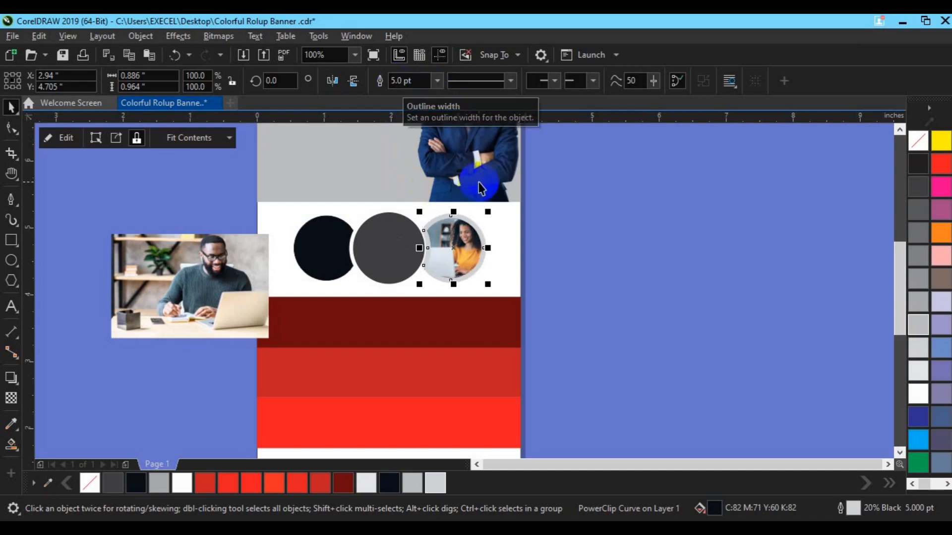
right_click(915, 281)
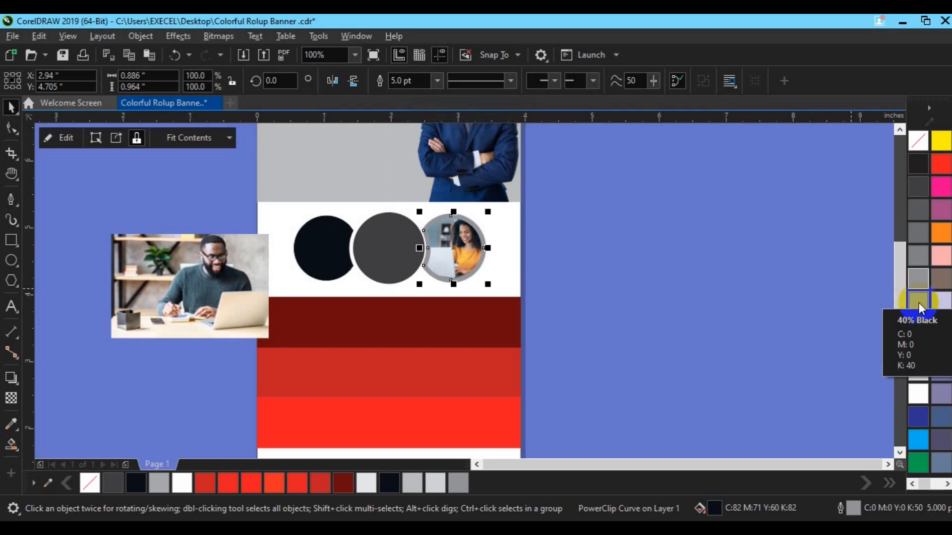
Give the left dark circle a 4 pt outline in 20% black.
click(404, 243)
click(329, 251)
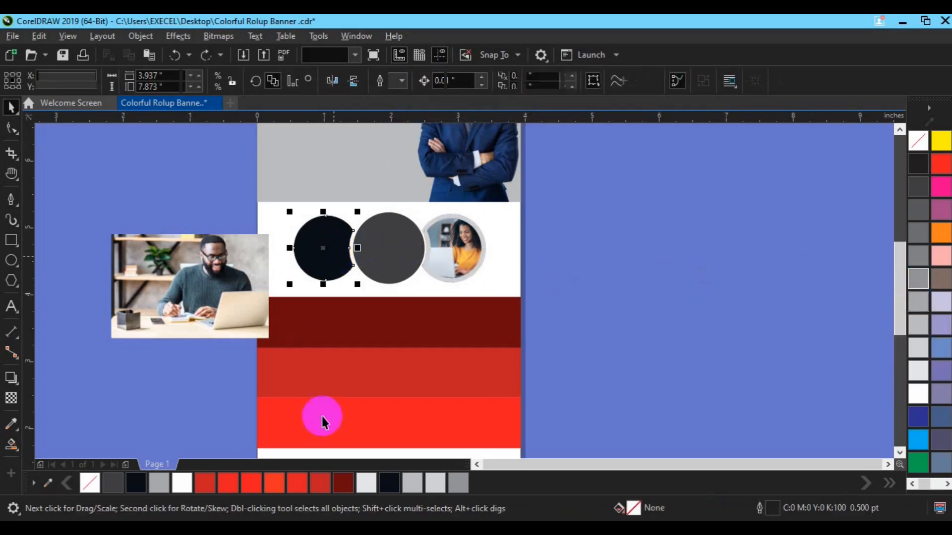
right_click(435, 483)
click(438, 82)
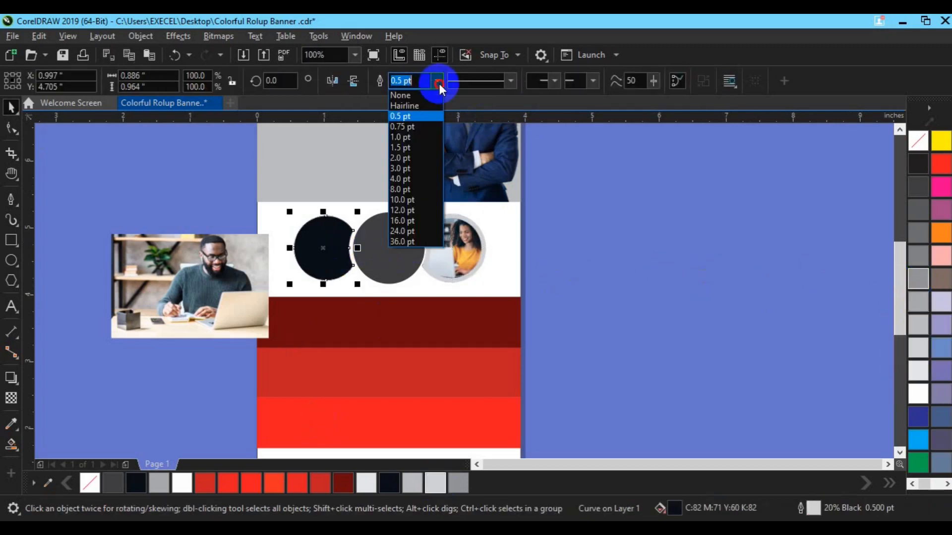
click(419, 177)
Scale the laptop man's photo to about 1.35 by 0.90 in beside the left dark circle and PowerClip it inside that circle.
click(194, 310)
drag(270, 340, 279, 265)
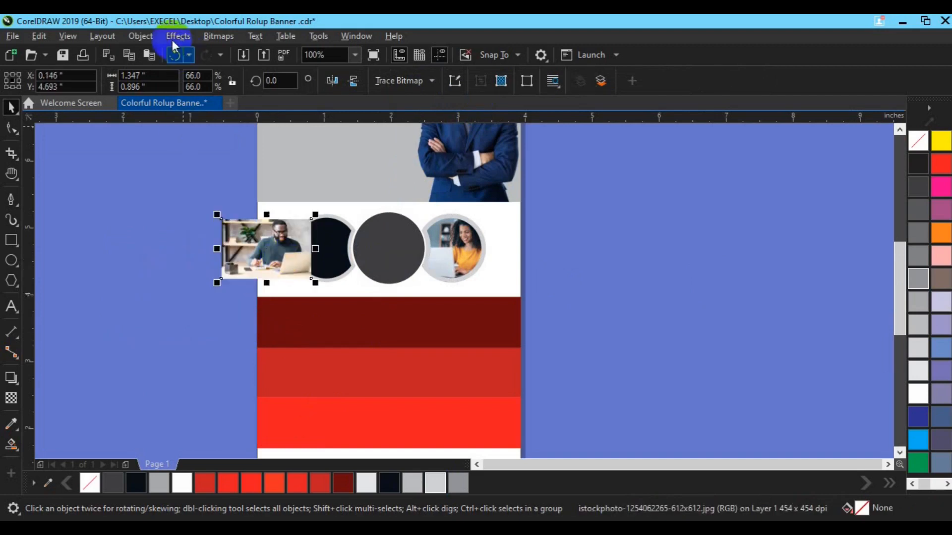
click(151, 34)
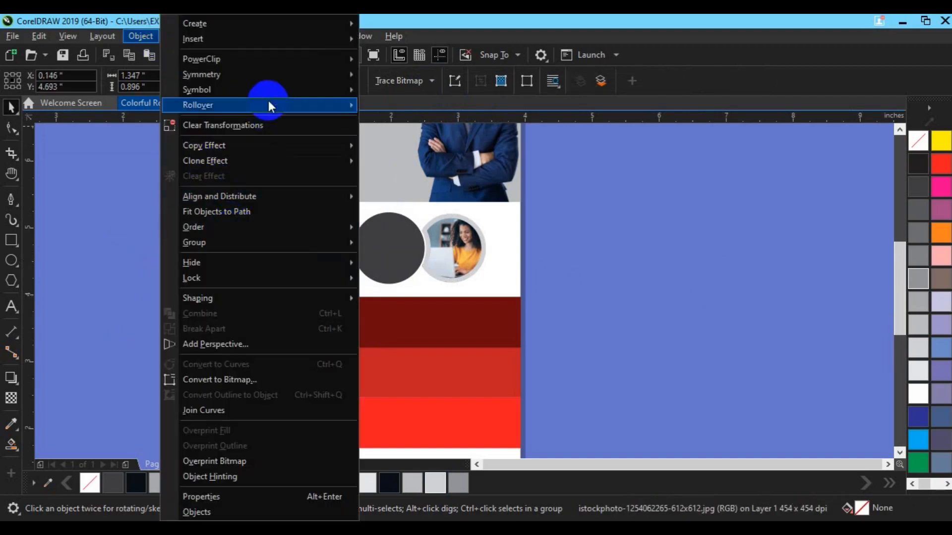
mouse_move(266, 61)
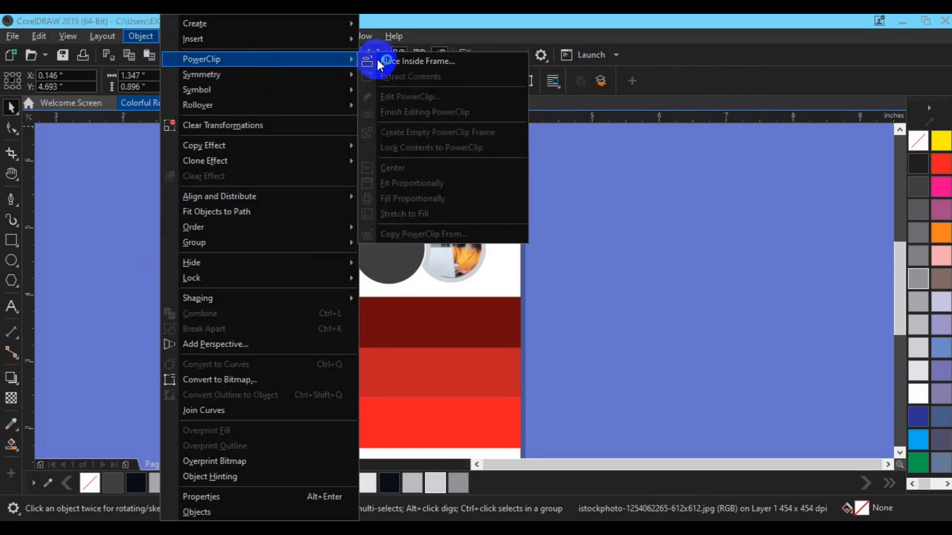
click(376, 60)
click(320, 245)
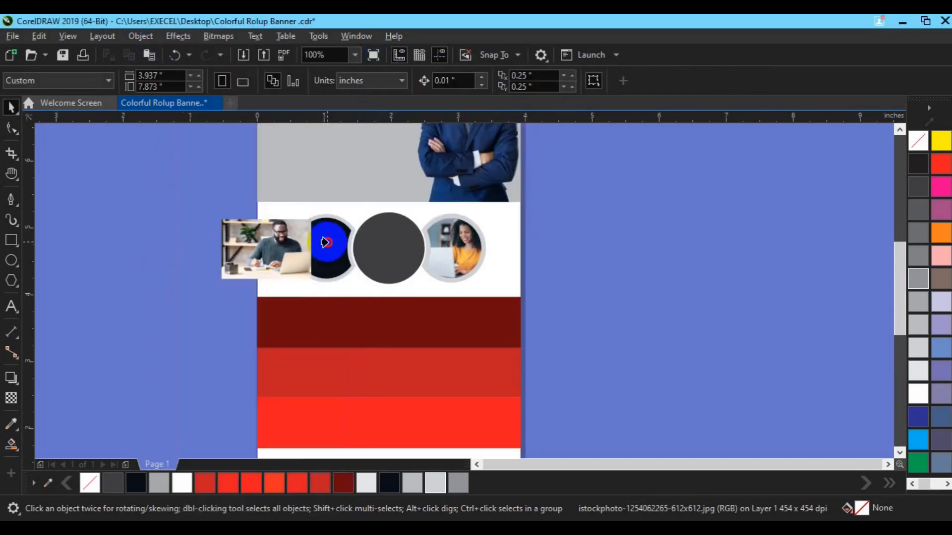
Open the left circle's PowerClip contents and move the man's photo right and slightly up over the circle outline.
click(56, 138)
click(237, 244)
drag(236, 244, 276, 241)
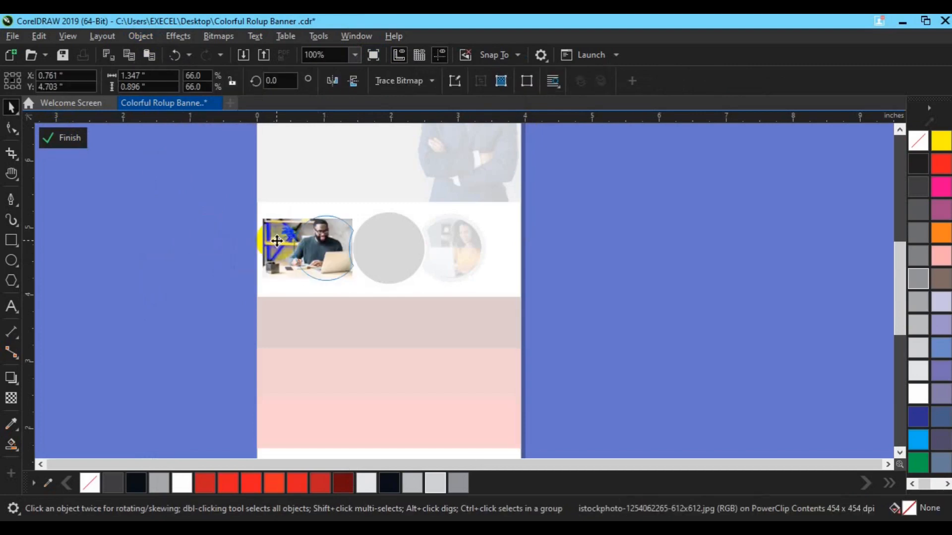
key(Right)
key(Right)
key(Right)
key(Right)
key(Right)
key(Right)
key(Right)
key(Right)
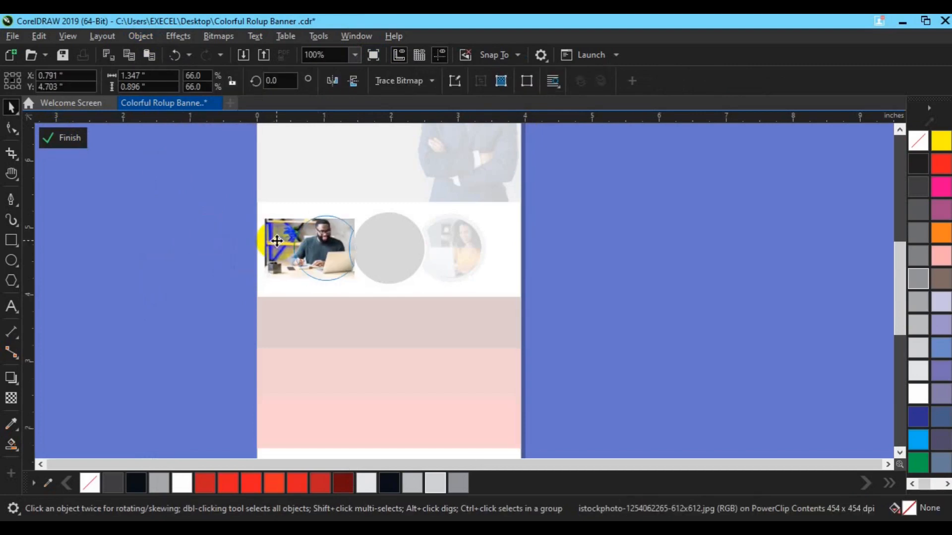
key(Down)
key(Up)
key(Up)
key(Up)
key(Up)
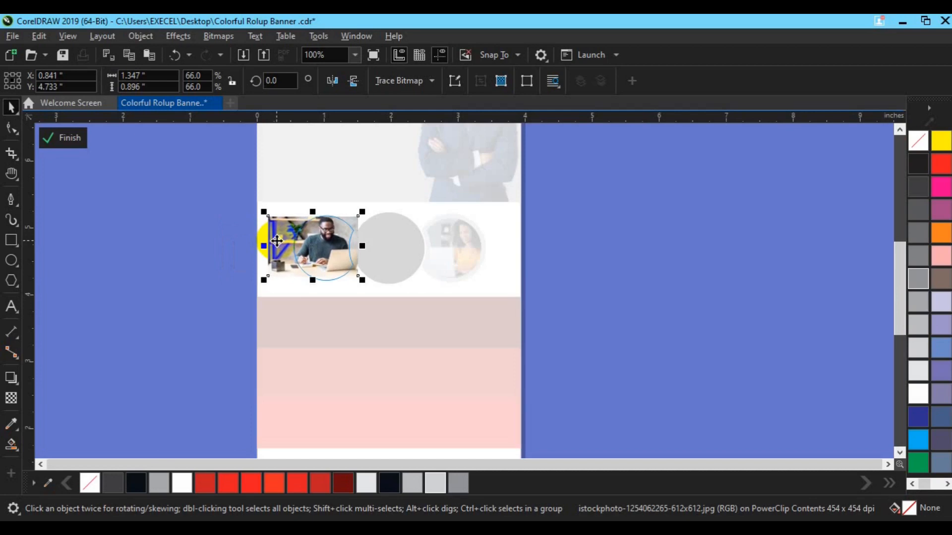
Enlarge the man's photo to about 1.44 by 0.96 in, nudge it down slightly, and finish editing the PowerClip.
drag(362, 280, 367, 282)
key(Down)
key(Down)
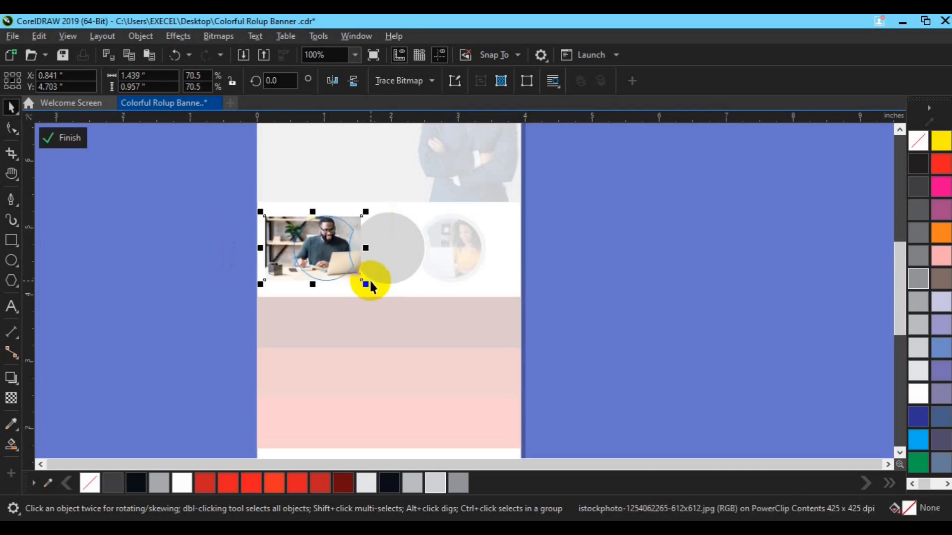
click(55, 139)
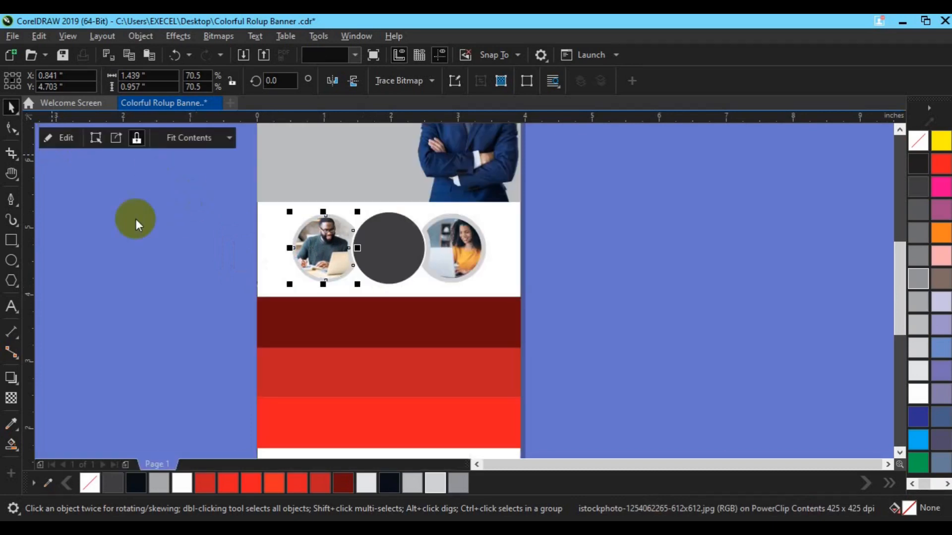
Fill the middle circle with the dark navy document colour C84 M75 Y60 K80.
click(403, 260)
click(397, 490)
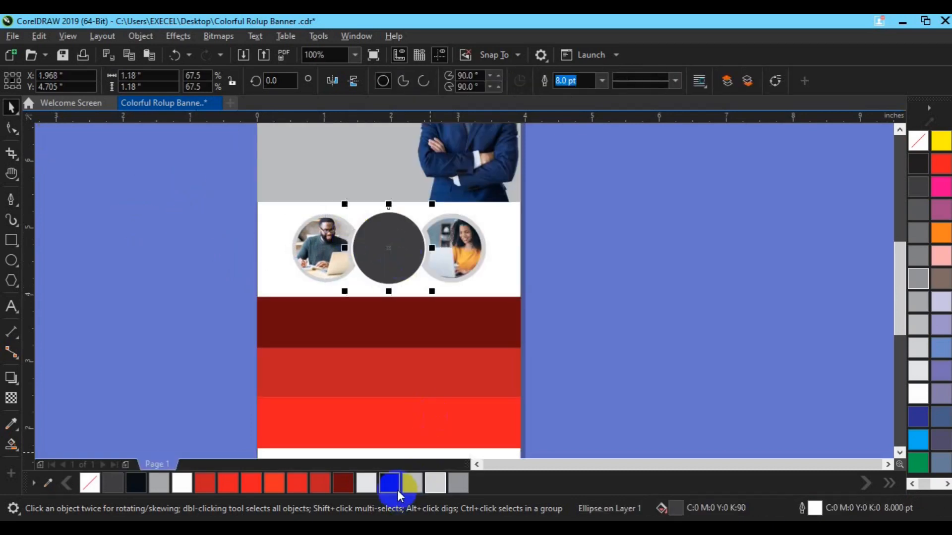
click(607, 326)
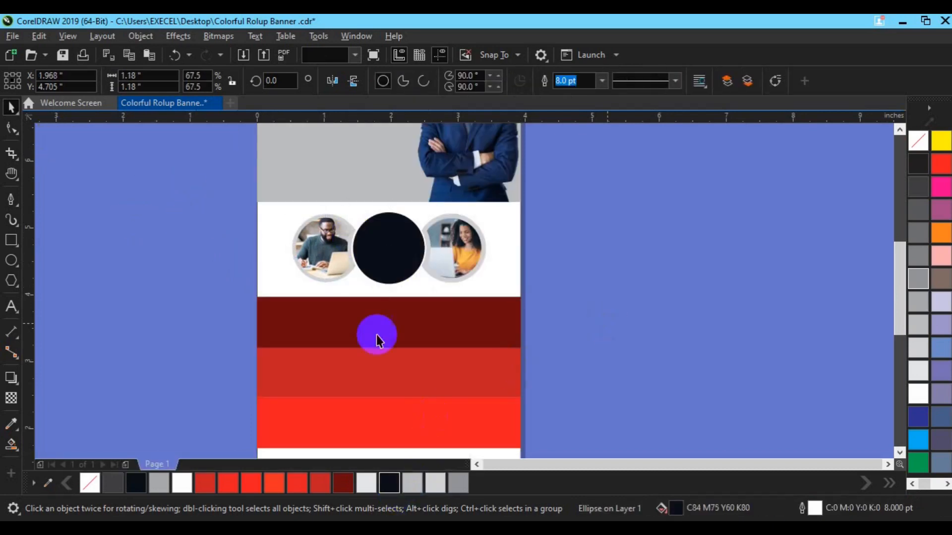
Stretch the light grey block behind the businessman slightly upward from its top edge.
scroll(262, 319, down, 2)
key(h)
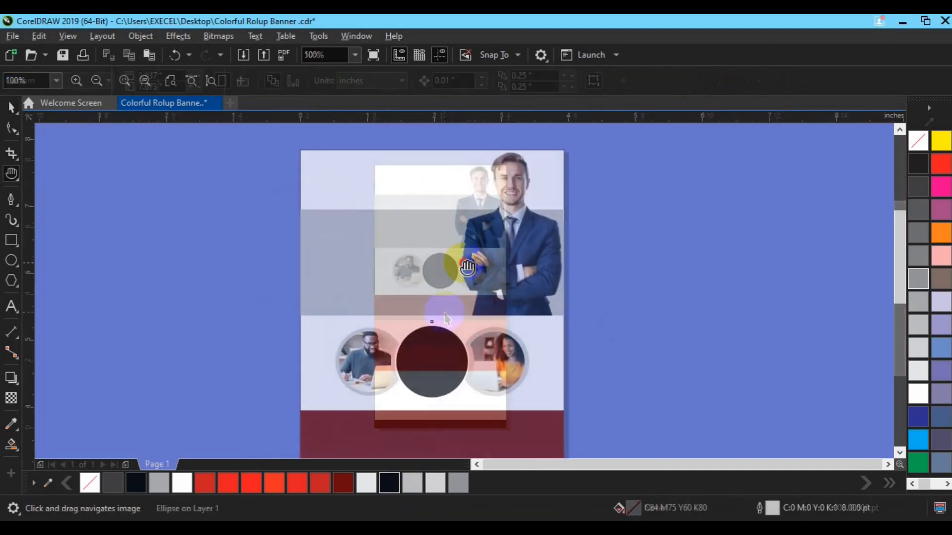
click(327, 219)
drag(432, 206, 432, 192)
Add the three-line artistic text "NEW & CREATIVE DESIGN" beside the banner.
click(192, 259)
key(F8)
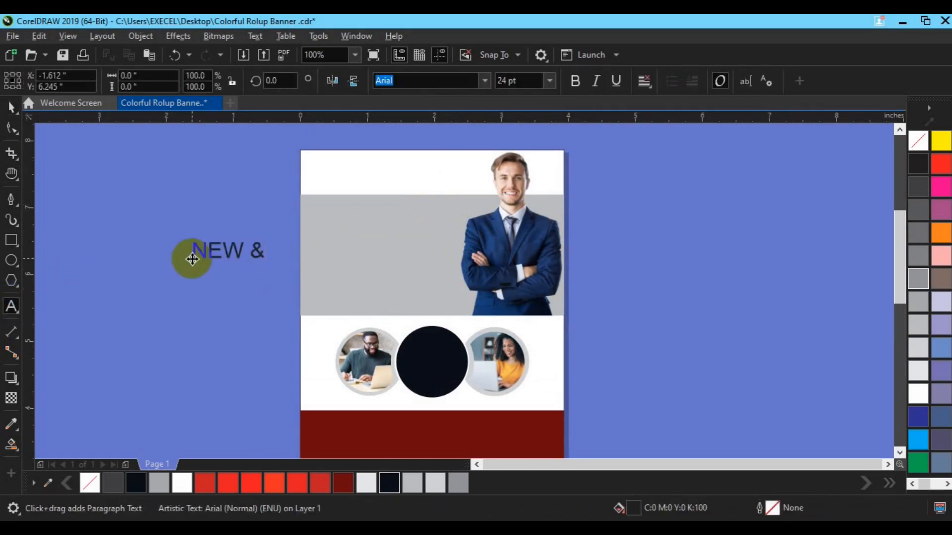
text(DESIGN)
key(ctrl+space)
Set the headline's font to Lato and place the text on the grey block beside the businessman.
click(484, 83)
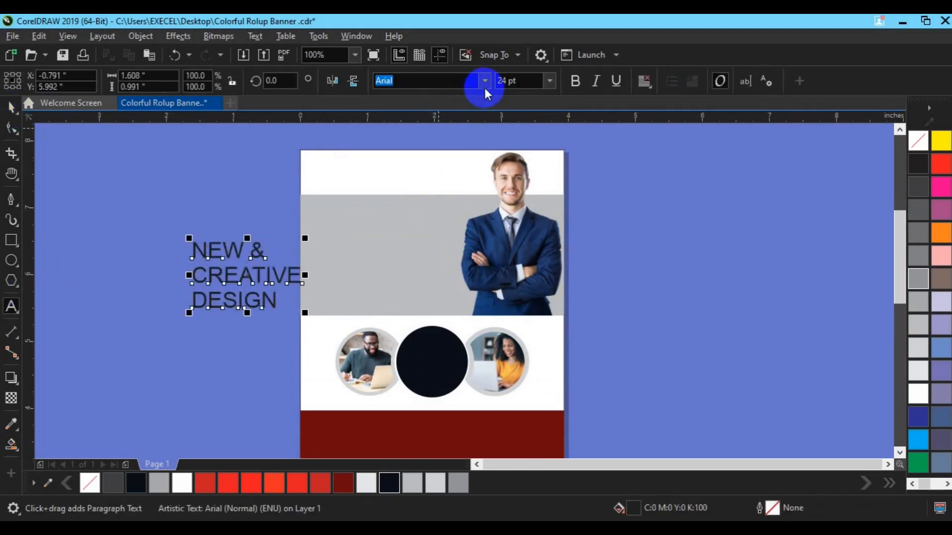
scroll(448, 259, down, 10)
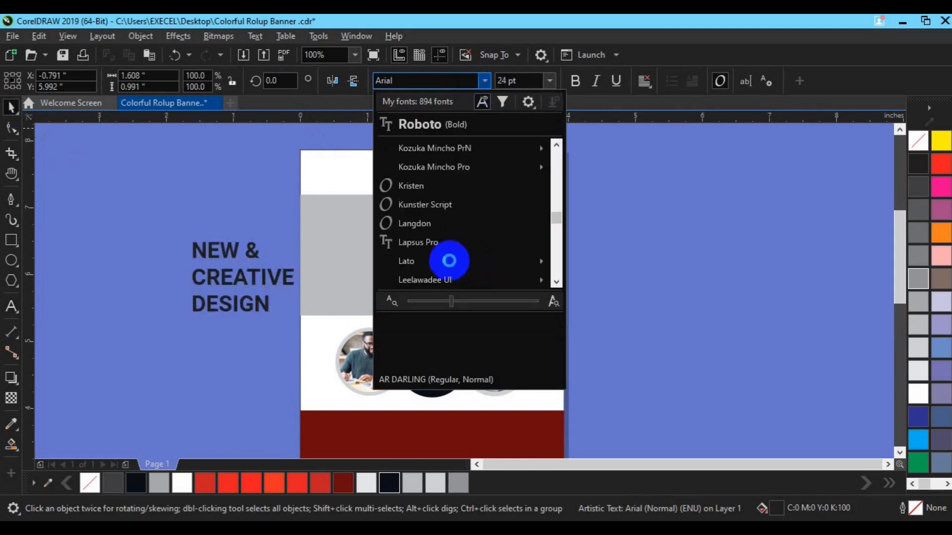
click(447, 259)
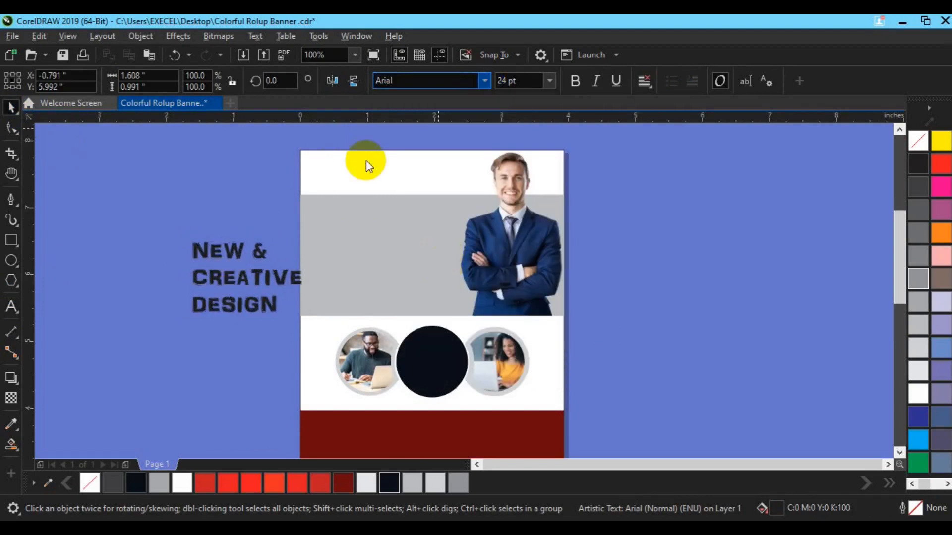
drag(245, 277, 359, 236)
Change the headline's font to Lato Semibold, separate its lines, and fill "NEW &" with red.
click(487, 81)
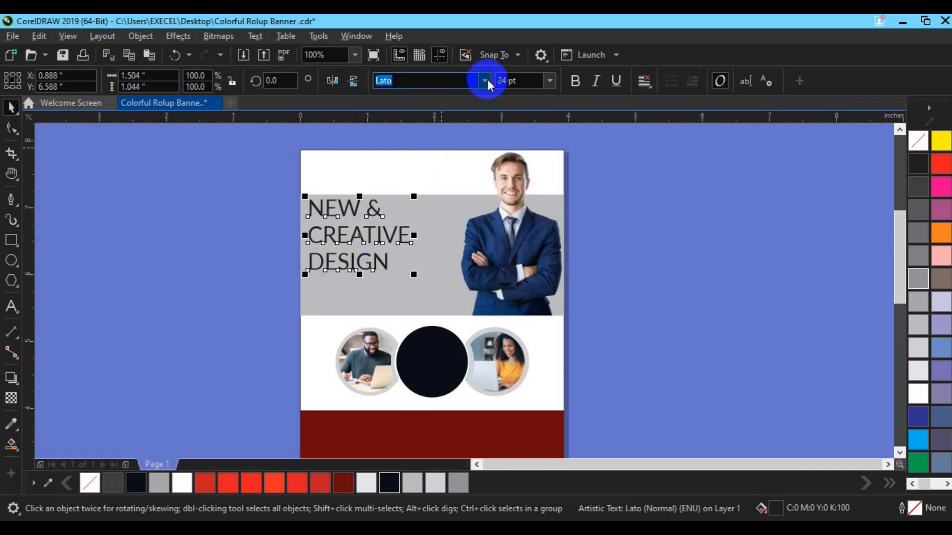
mouse_move(487, 170)
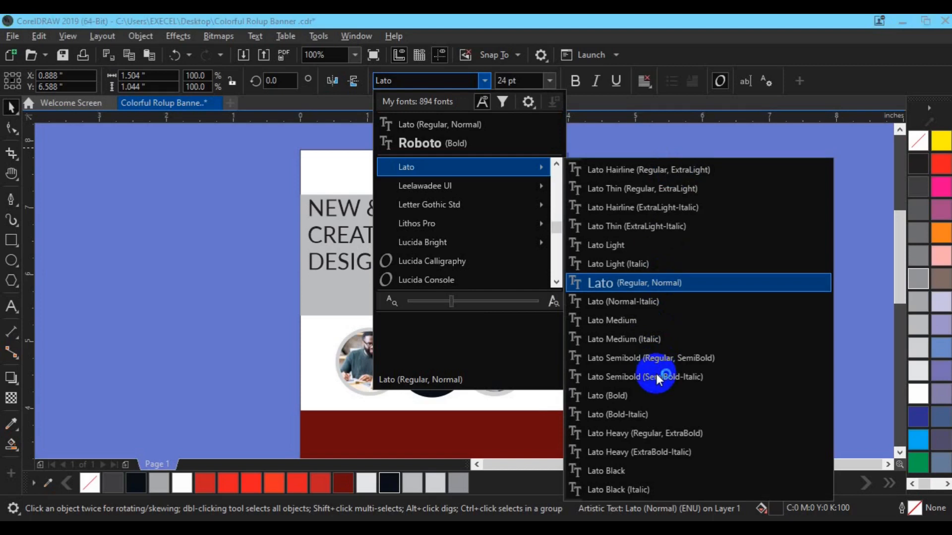
click(637, 358)
click(297, 483)
click(699, 299)
Nudge the three headline lines slightly to the left on the grey block.
click(342, 269)
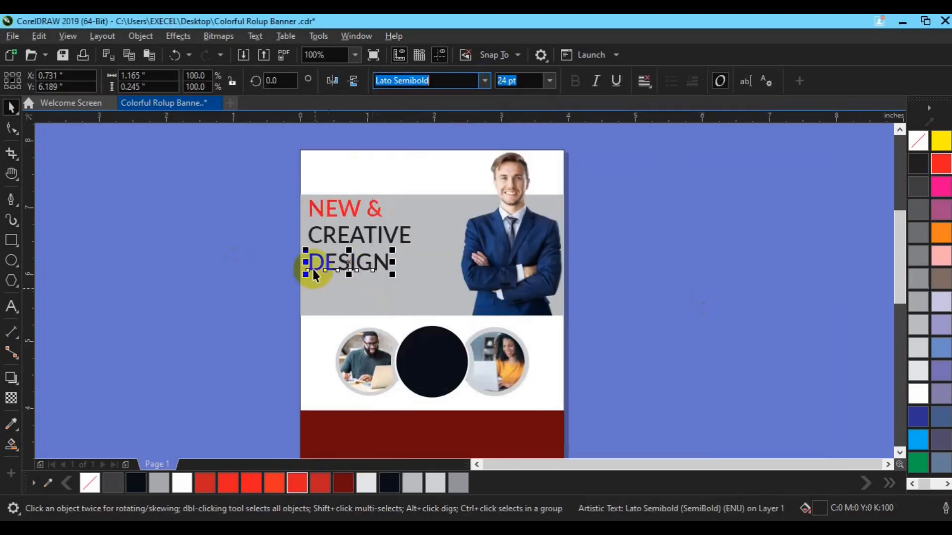
click(312, 266)
key(Left)
click(46, 278)
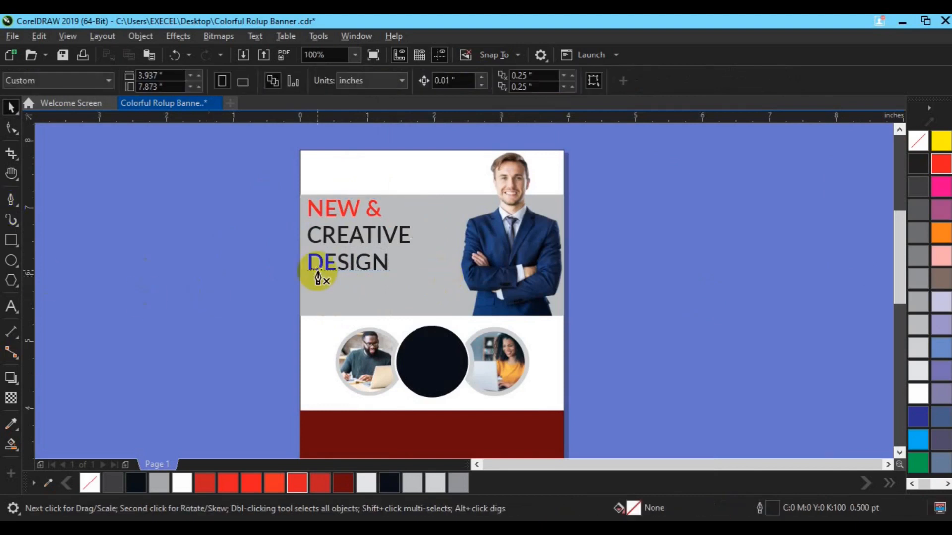
Draw a short horizontal line with the Pen tool just below the word "DESIGN".
key(p)
click(364, 277)
key(space)
click(366, 358)
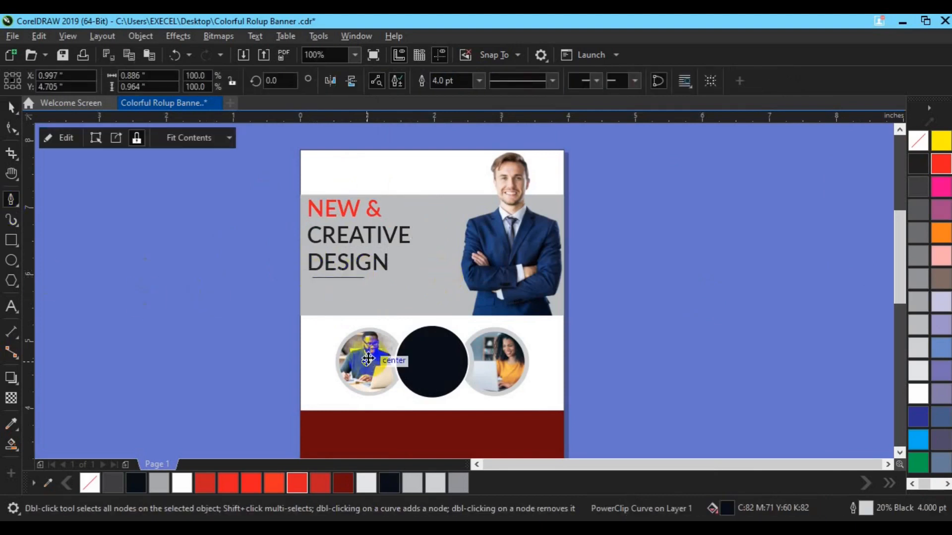
Shorten the line below "DESIGN" to about 0.44 in and give it a dark red 3 pt outline.
click(335, 278)
drag(369, 277, 346, 283)
right_click(339, 488)
click(440, 82)
click(408, 169)
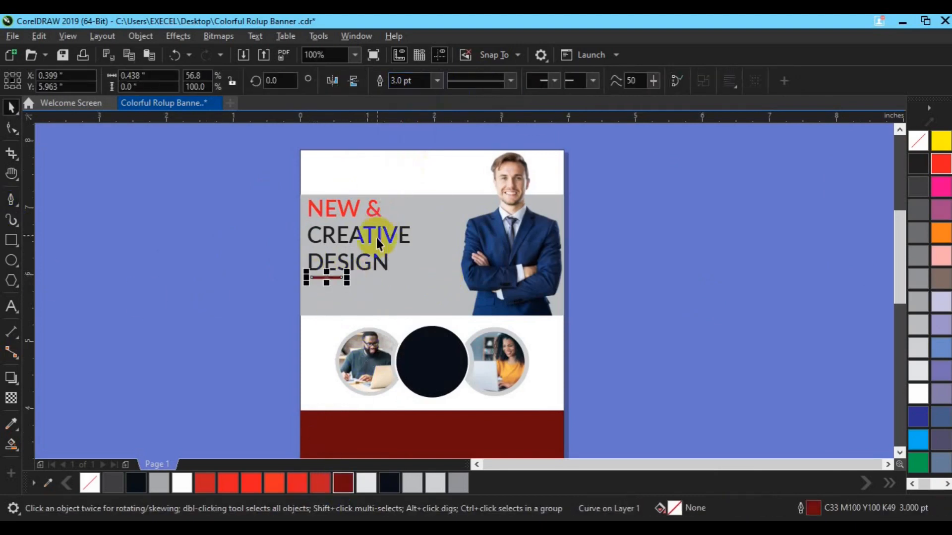
Group the dark red line with the headline, nudge the group slightly left and up, and save the file.
shift+click(374, 261)
key(ctrl+g)
key(Left)
key(Up)
click(627, 260)
key(ctrl+s)
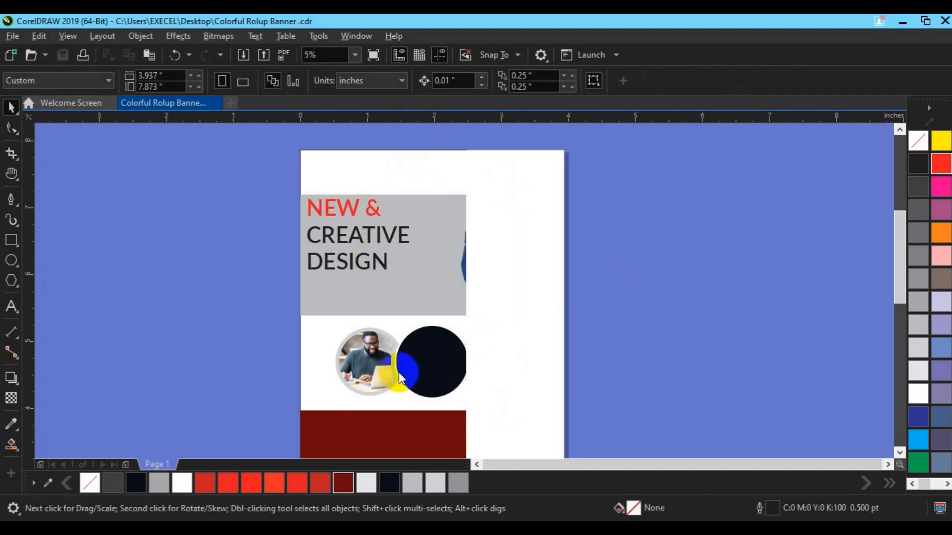
Create a paragraph text frame below the dark red line and paste the lorem ipsum text into it.
click(9, 304)
drag(310, 286, 457, 310)
key(BackSpace)
key(BackSpace)
key(BackSpace)
key(ctrl+v)
Set the lorem ipsum paragraph's font to Lato at 8 pt.
click(549, 81)
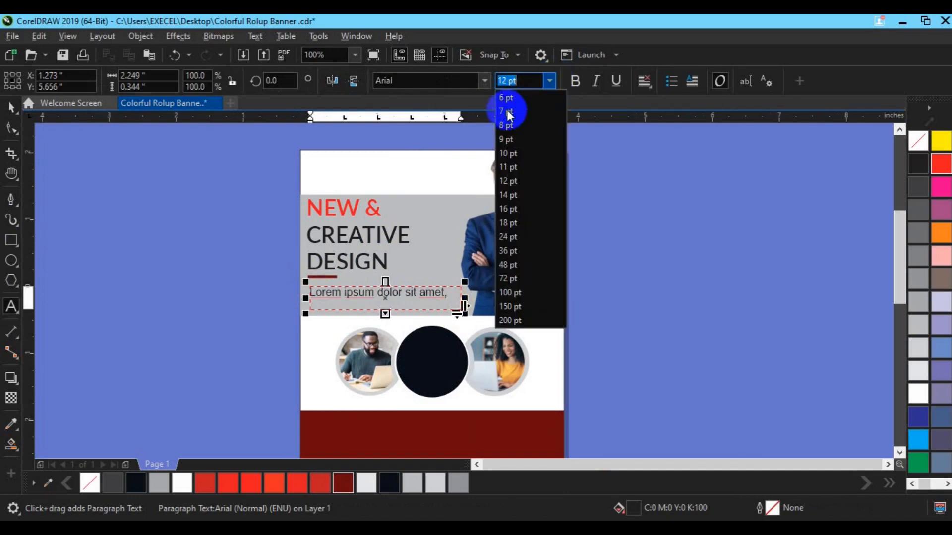
click(511, 112)
click(549, 80)
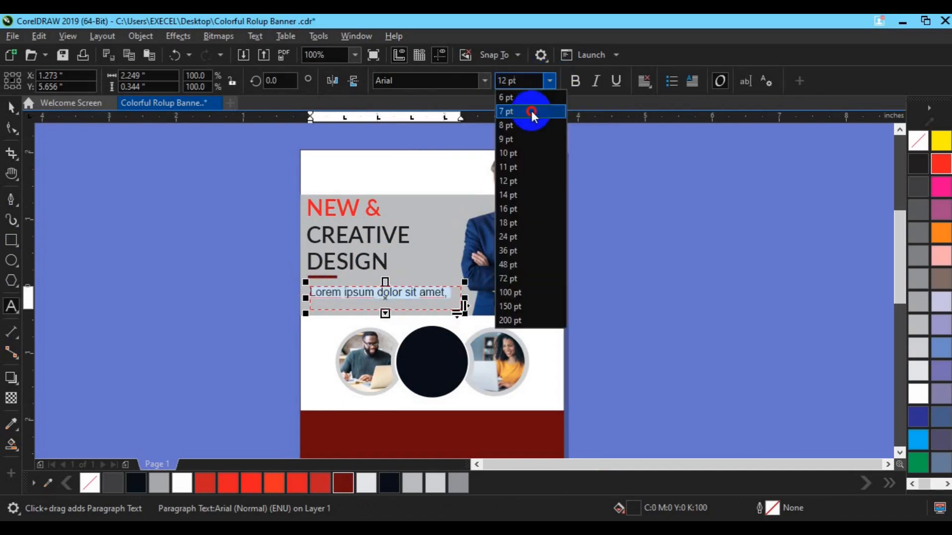
click(530, 111)
click(486, 81)
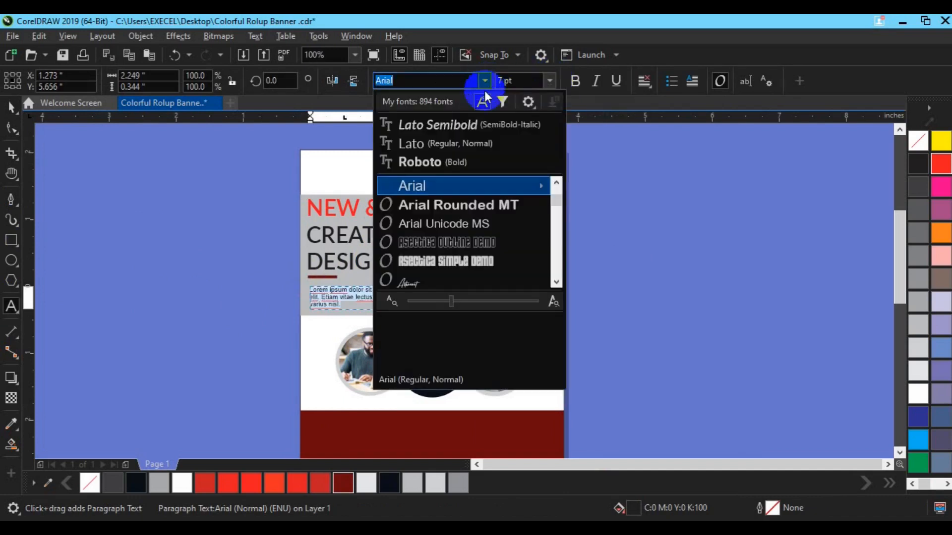
click(470, 145)
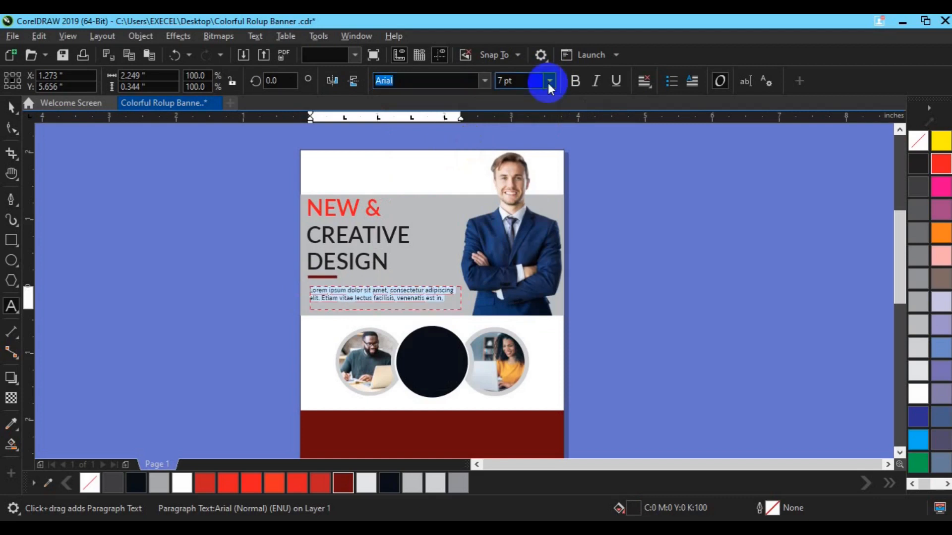
double_click(505, 81)
text(8)
key(Return)
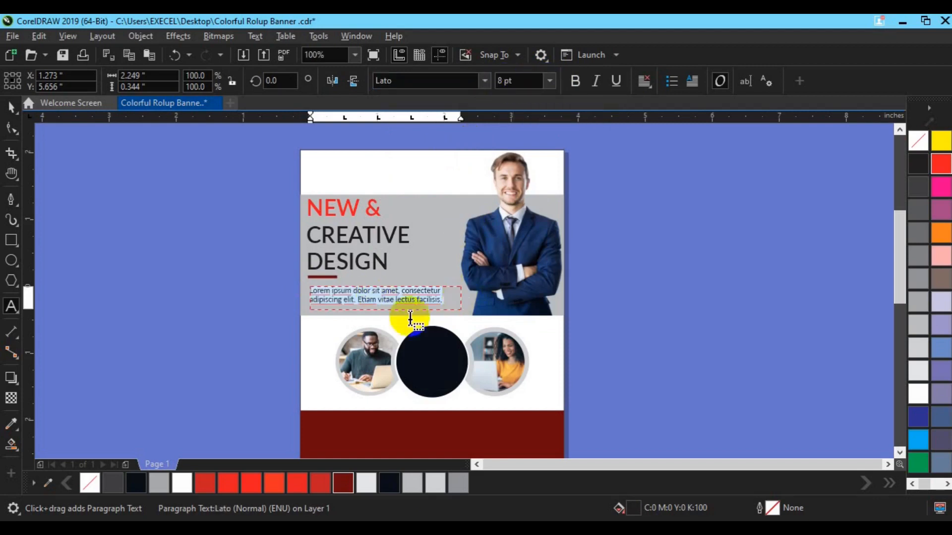
Enlarge the paragraph frame to about 0.48 in tall and place a copy on the empty area beside the page.
drag(385, 281, 708, 272)
click(11, 107)
key(ctrl+d)
click(373, 307)
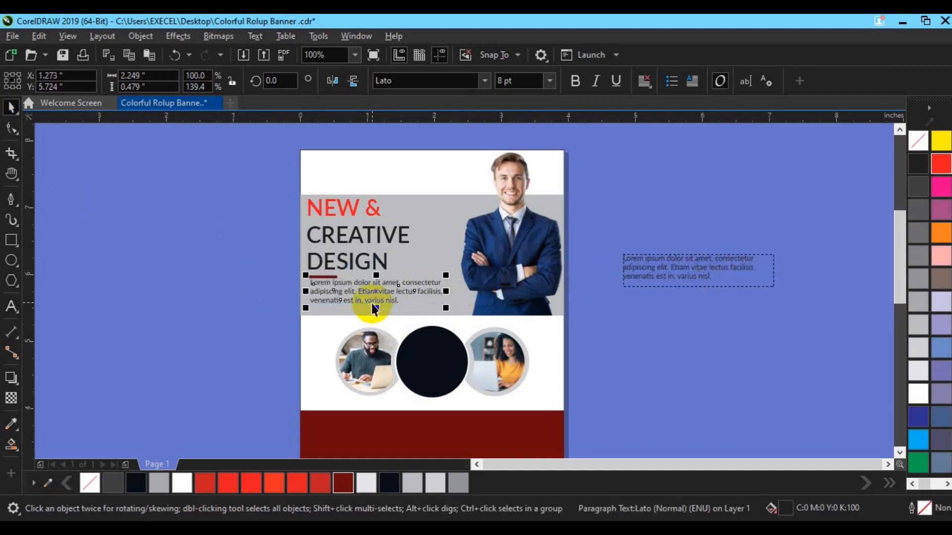
Convert the paragraph on the grey block to curves and left-align it with the headline.
key(ctrl+q)
shift+click(344, 263)
key(l)
click(223, 309)
click(340, 299)
click(348, 299)
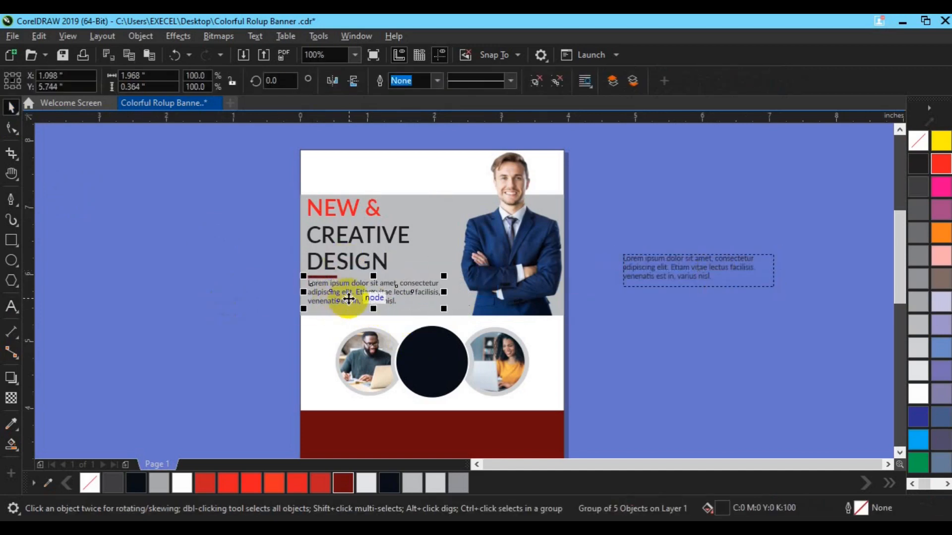
Group the headline, line and paragraph, and centre the group vertically on the grey block.
drag(263, 198, 473, 317)
key(ctrl+g)
shift+click(458, 209)
click(335, 258)
click(676, 339)
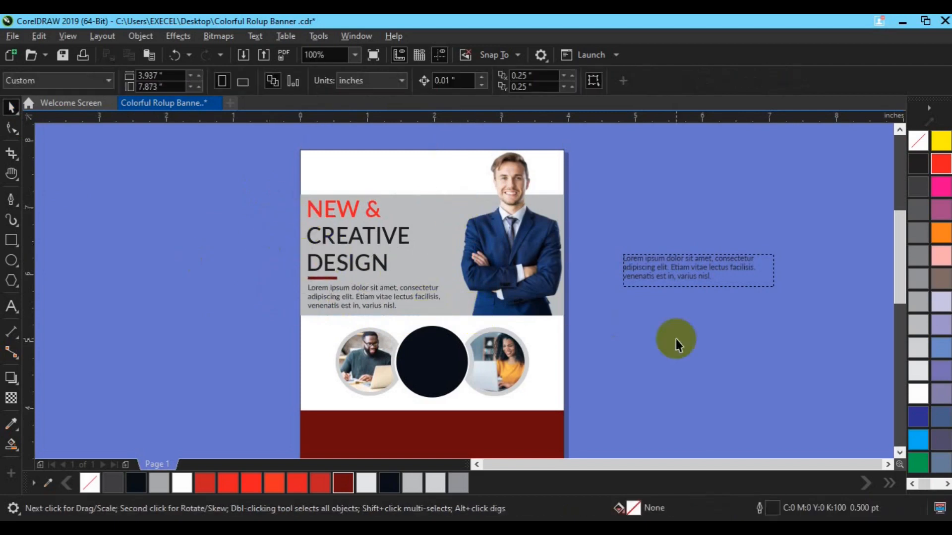
Move the spare lorem ipsum paragraph down so it sits beside the red bars.
key(h)
drag(444, 404, 464, 257)
key(space)
drag(670, 139, 699, 287)
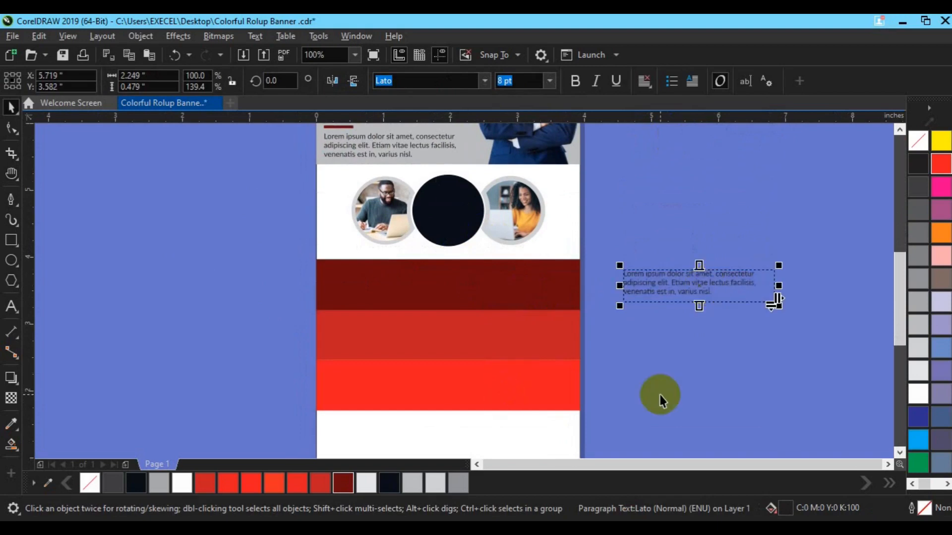
Show the Glyphs docker and place the Wingdings computer glyph on the empty area beside the page.
key(ctrl+t)
click(640, 395)
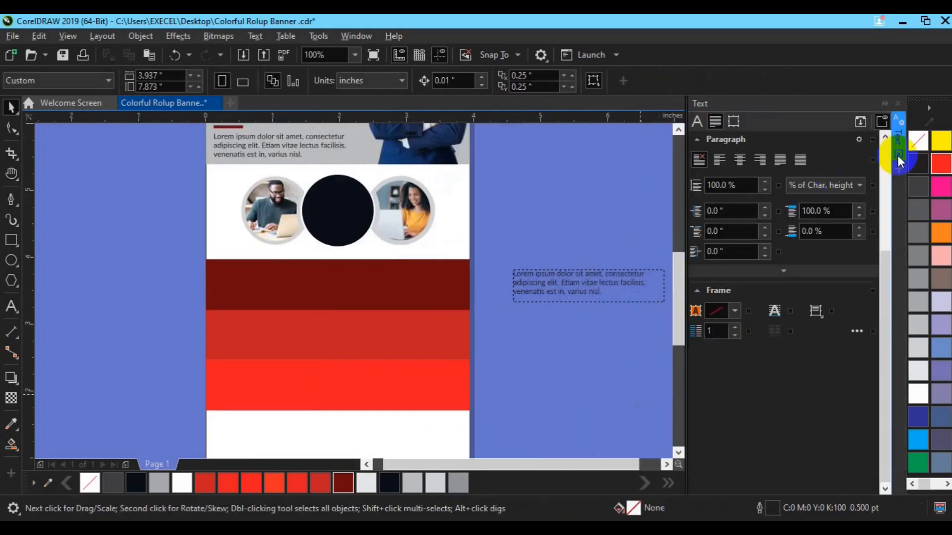
click(898, 155)
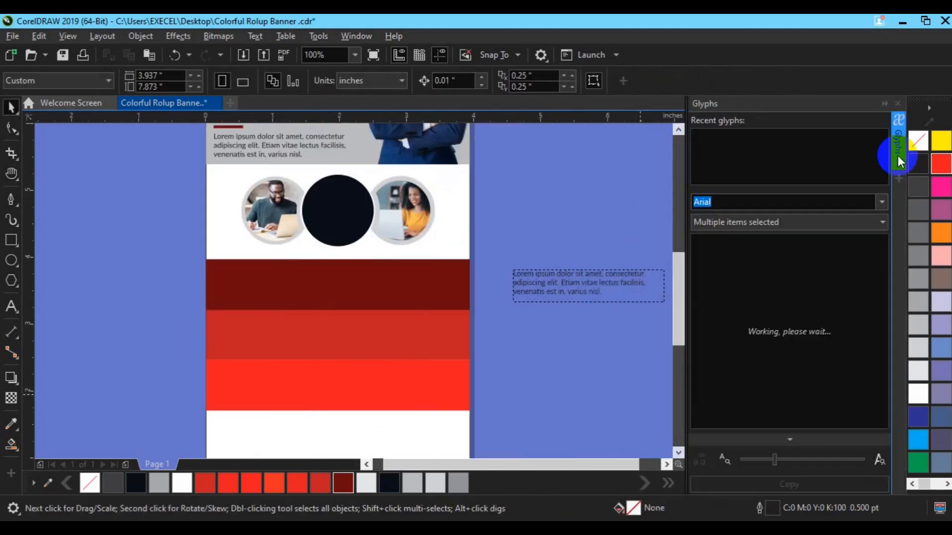
click(715, 391)
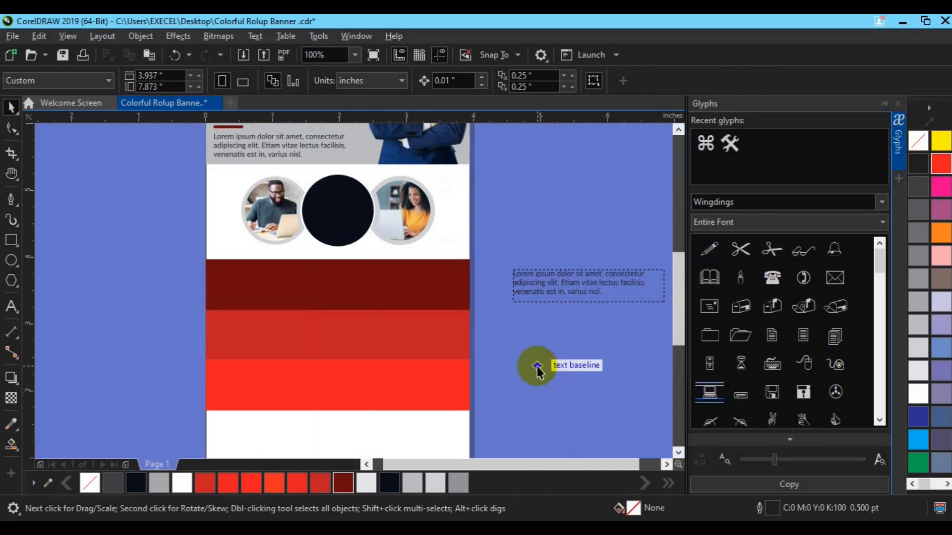
drag(538, 369, 537, 369)
Place the Wingdings clock glyph and the crossed hammer-and-wrench glyph near the computer glyph.
click(879, 420)
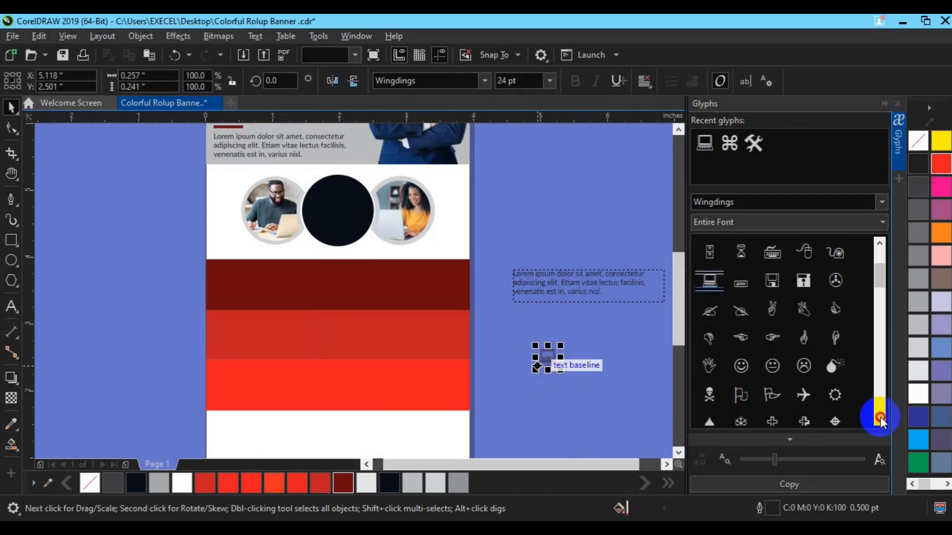
drag(882, 287, 881, 345)
drag(709, 319, 572, 397)
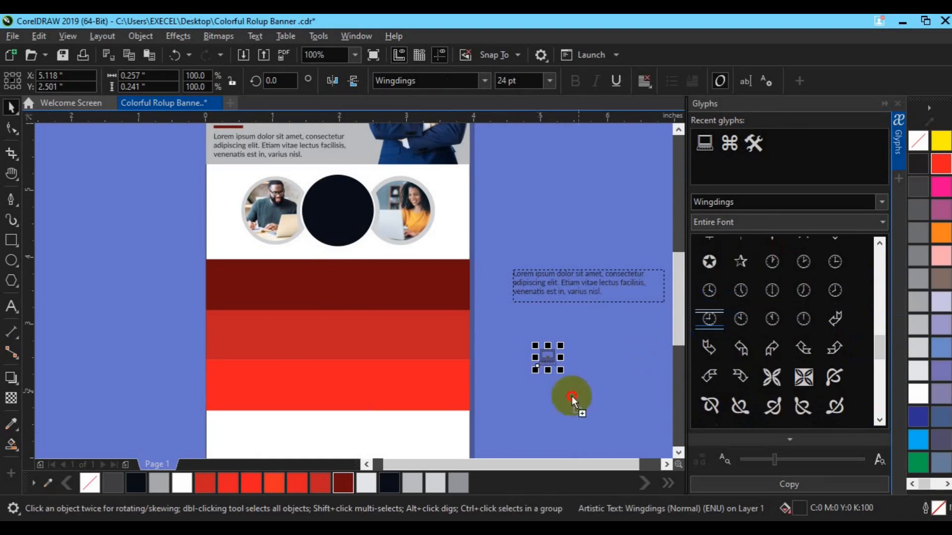
drag(882, 406, 883, 406)
drag(783, 146, 528, 384)
Move the three glyphs onto the lower red bars in white and place a white paragraph copy on the dark red bar.
drag(523, 342, 605, 416)
drag(556, 388, 291, 404)
drag(578, 290, 566, 216)
right_click(566, 215)
click(353, 282)
click(914, 399)
key(ctrl+v)
key(ctrl+z)
Widen the paragraph frame on the dark red bar to about 2.56 in and change "in" to "inthrt".
click(327, 292)
click(11, 306)
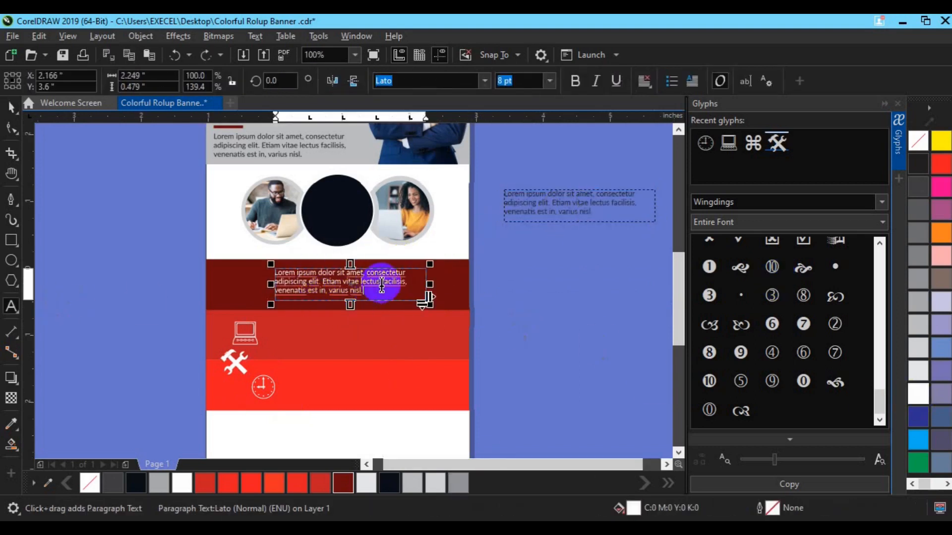
drag(429, 283, 455, 283)
key(ctrl+z)
double_click(373, 279)
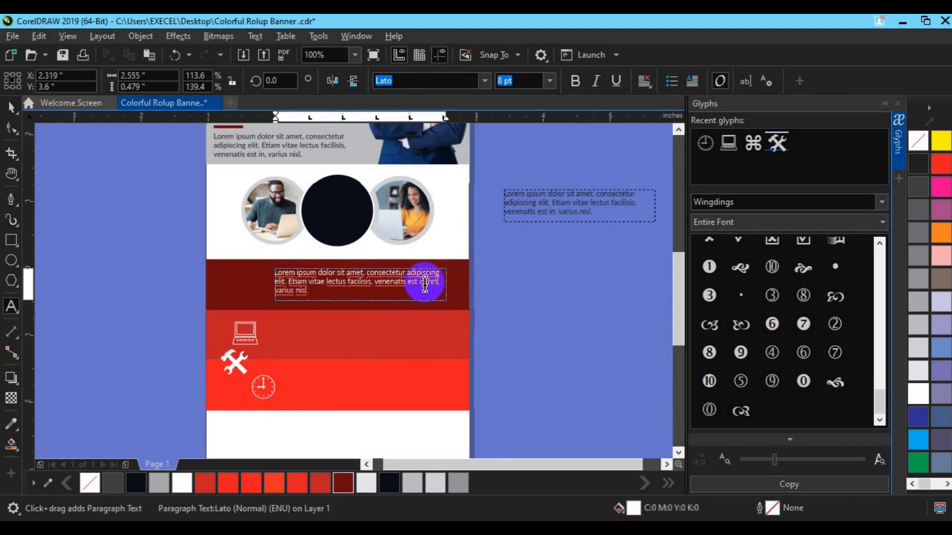
Move the white paragraph slightly down on the dark red bar.
click(11, 106)
click(597, 382)
drag(356, 270, 359, 289)
Add the text "Sketch & Designing" beside the page and format it in Roboto Bold at 12 pt.
click(11, 306)
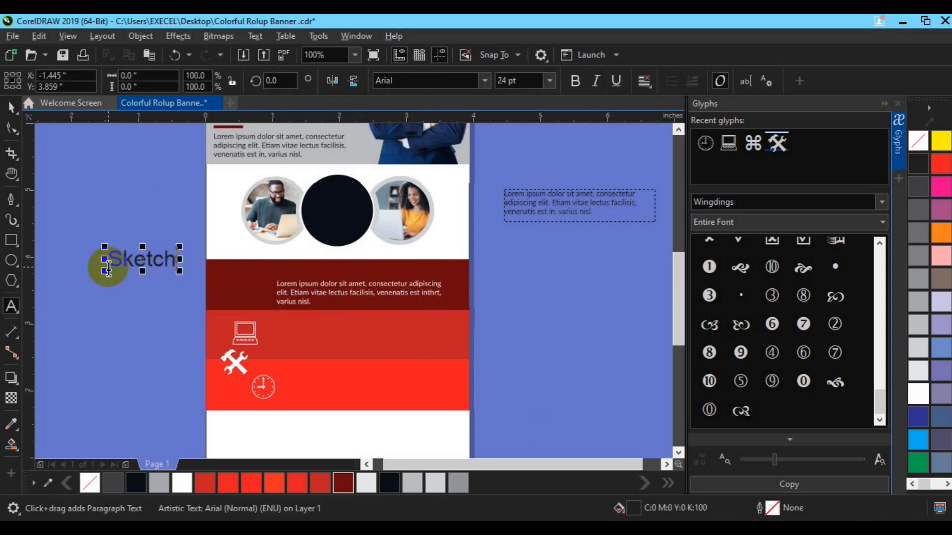
text(igning)
click(11, 107)
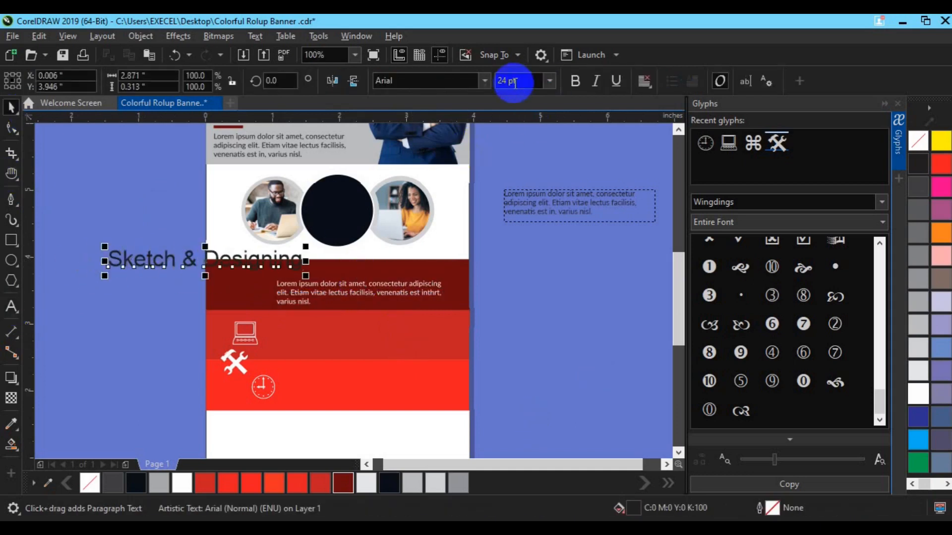
click(513, 81)
text(12)
click(483, 87)
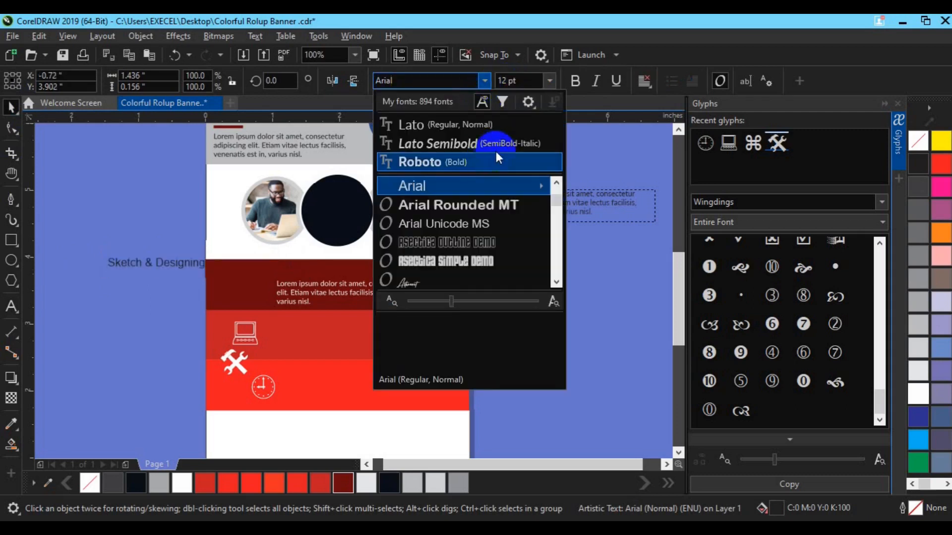
click(454, 163)
Fill "Sketch & Designing" with white and place it just above the dark red bar's paragraph, aligned to its left edge.
drag(270, 267, 336, 274)
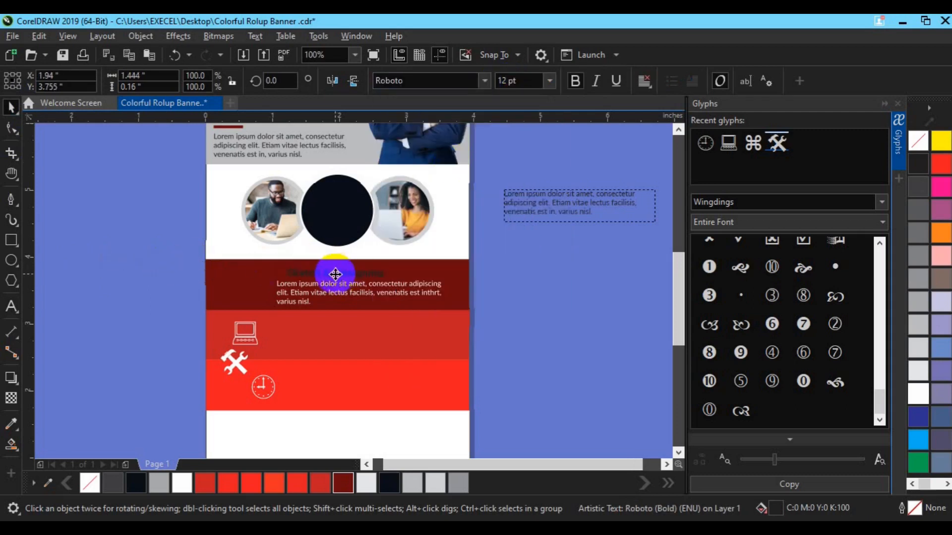
click(920, 394)
shift+click(436, 291)
key(Escape)
click(346, 274)
key(Up)
key(Up)
key(Up)
key(Up)
key(Up)
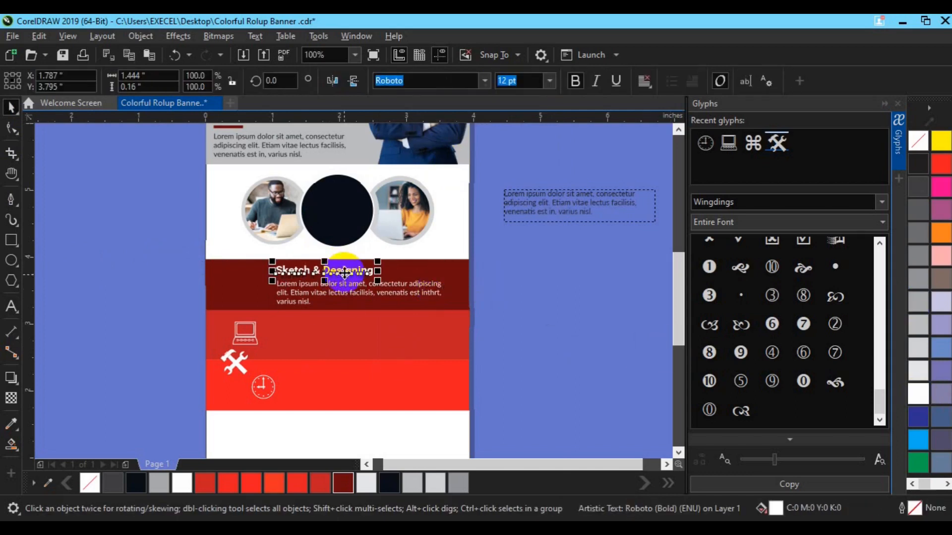
Draw a horizontal line about 0.475 in long with the Pen tool between "Sketch & Designing" and its paragraph.
click(141, 315)
click(11, 199)
click(300, 279)
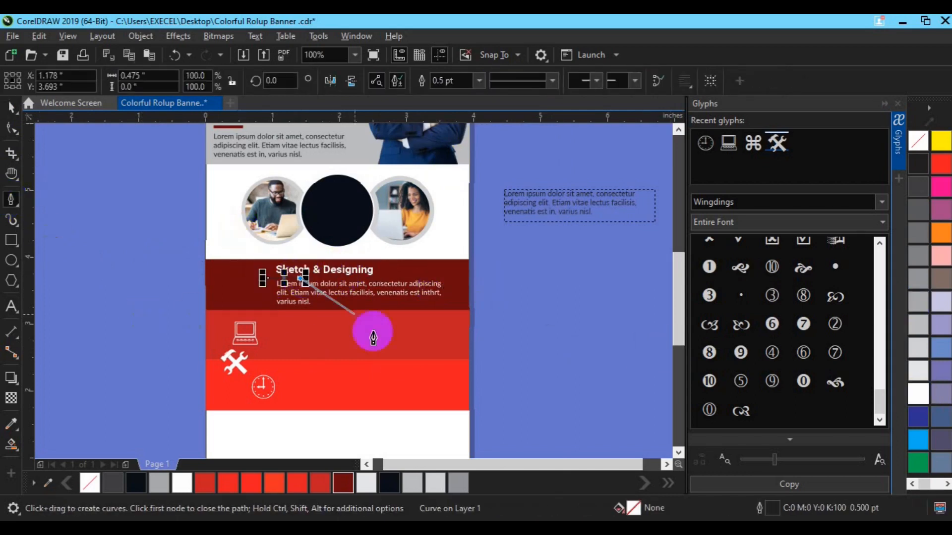
key(space)
click(442, 364)
Give the short line a light grey 2 pt outline and left-align it with the "Sketch & Designing" title.
click(288, 279)
right_click(416, 486)
double_click(404, 81)
text(2)
key(Return)
shift+click(319, 270)
key(l)
shift+click(320, 294)
Place the computer glyph beside the dark red bar's text, vertically aligned, and centre the grouped row on the bar.
drag(239, 333, 230, 282)
shift+click(331, 287)
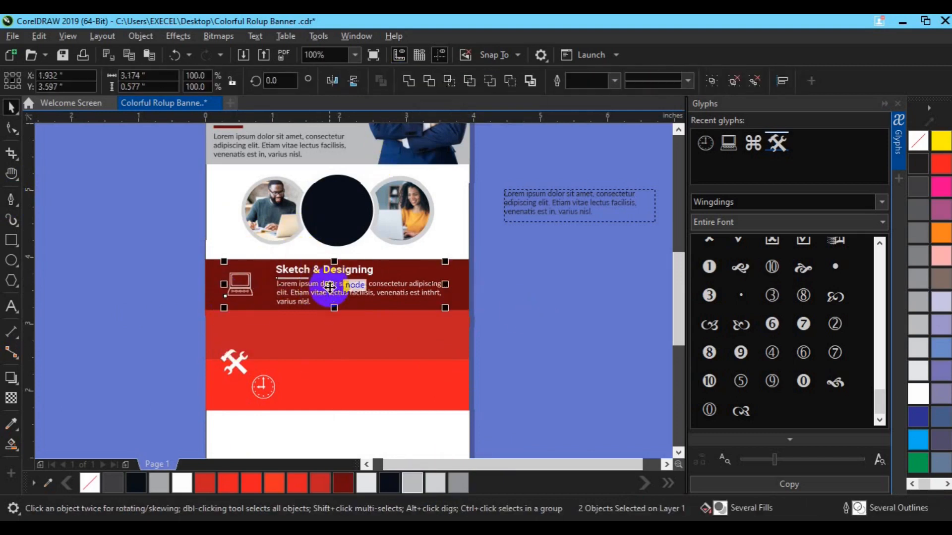
key(e)
key(ctrl+g)
shift+click(455, 302)
key(c)
Move the tools and clock glyphs off the page and duplicate the "Sketch & Designing" row onto the middle bar.
drag(170, 339, 299, 415)
drag(254, 388, 118, 280)
click(293, 289)
key(ctrl+d)
drag(346, 276, 347, 326)
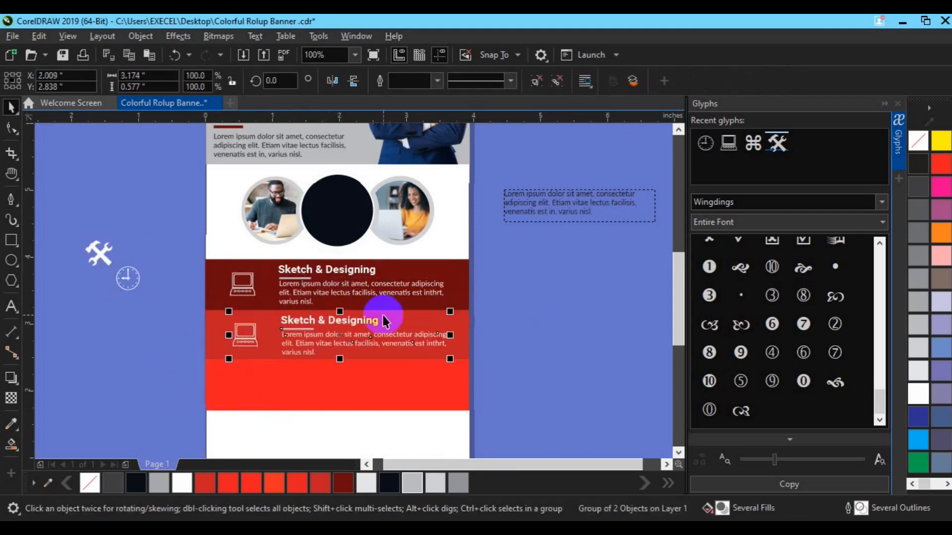
Replace the computer glyph on the middle bar with the clock glyph.
ctrl+click(238, 335)
key(Delete)
click(127, 290)
drag(128, 290, 241, 335)
Change the middle bar's title to "Ontime Completed".
click(300, 320)
key(F8)
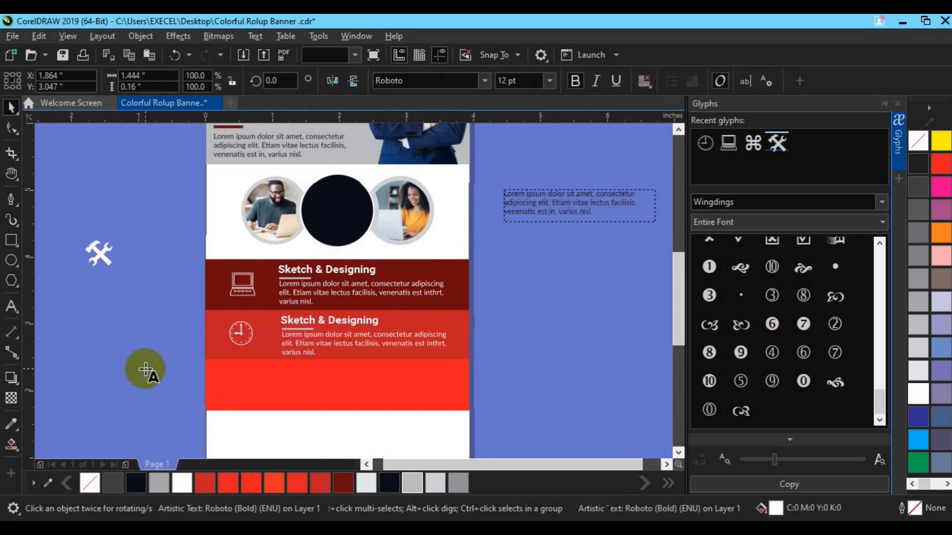
text(Ontime Complete)
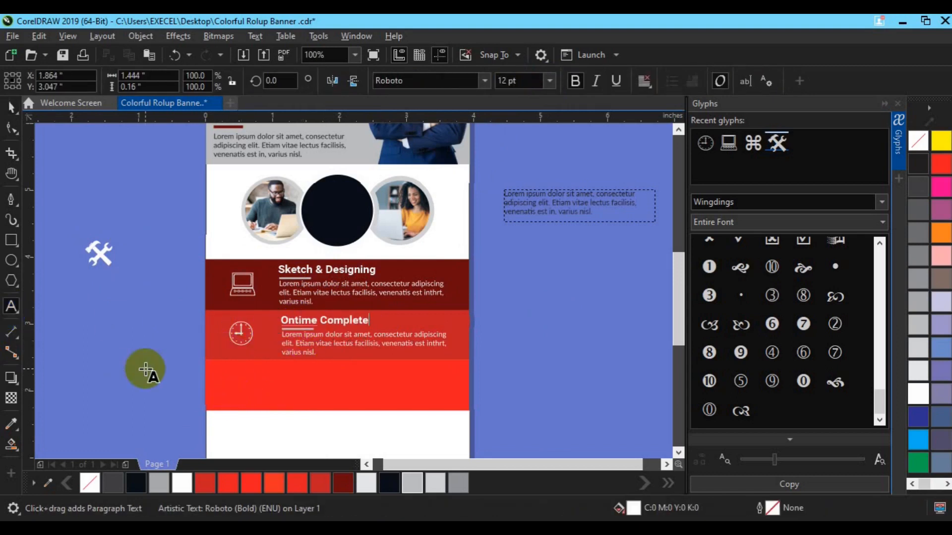
text(d)
key(ctrl+space)
Group the "Ontime Completed" title with its line and paragraph.
shift+click(298, 337)
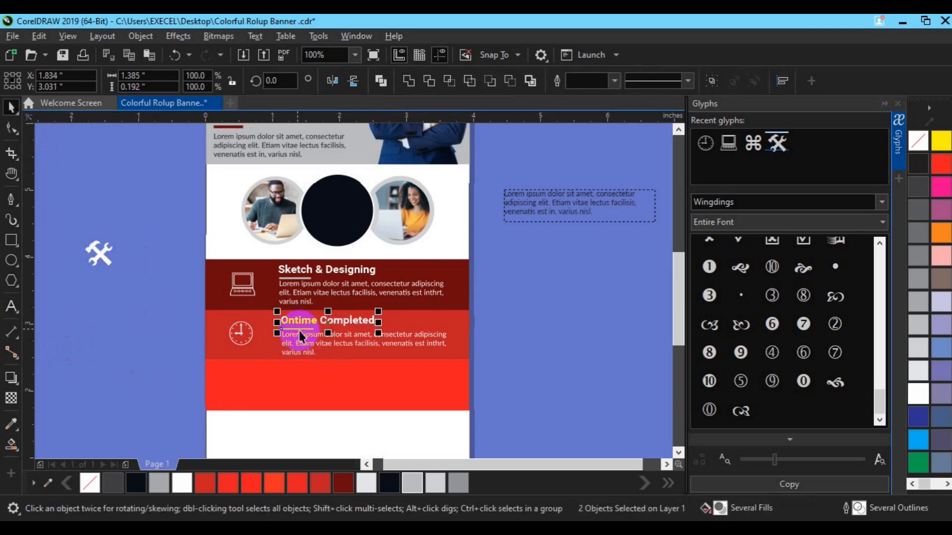
key(ctrl+g)
shift+click(243, 337)
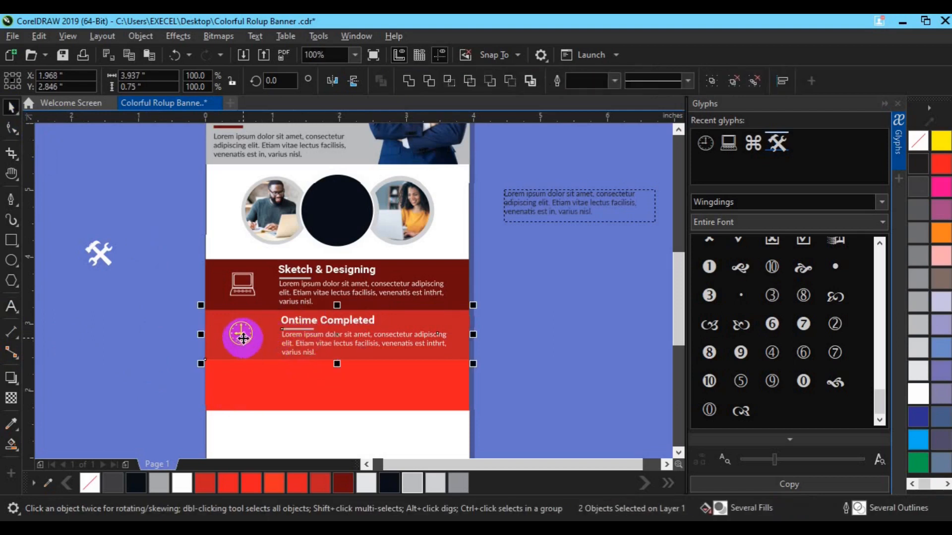
click(240, 333)
shift+click(307, 333)
click(305, 334)
drag(511, 308, 267, 376)
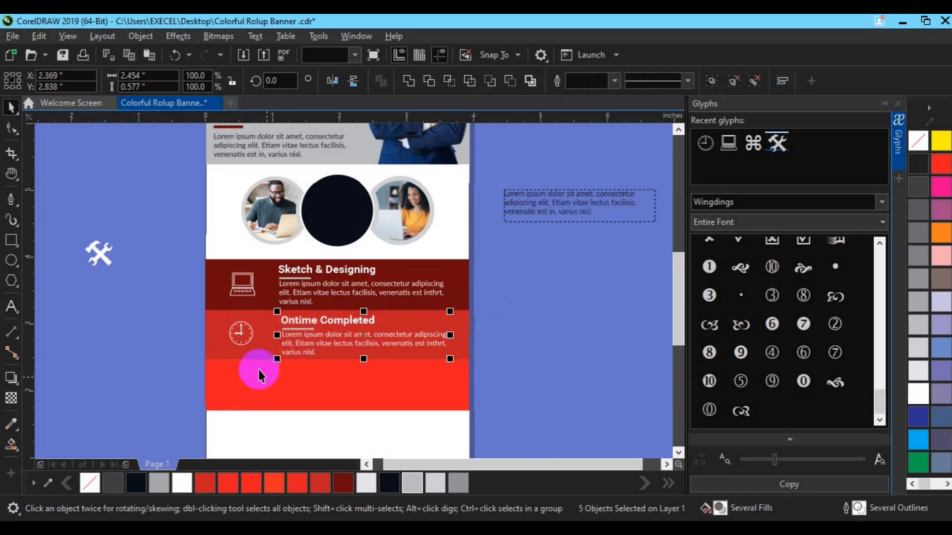
key(ctrl+g)
Align the clock glyph vertically with its text block, group them, and centre the group on the middle bar.
shift+click(241, 334)
key(e)
key(ctrl+g)
shift+click(217, 347)
key(c)
key(e)
click(527, 346)
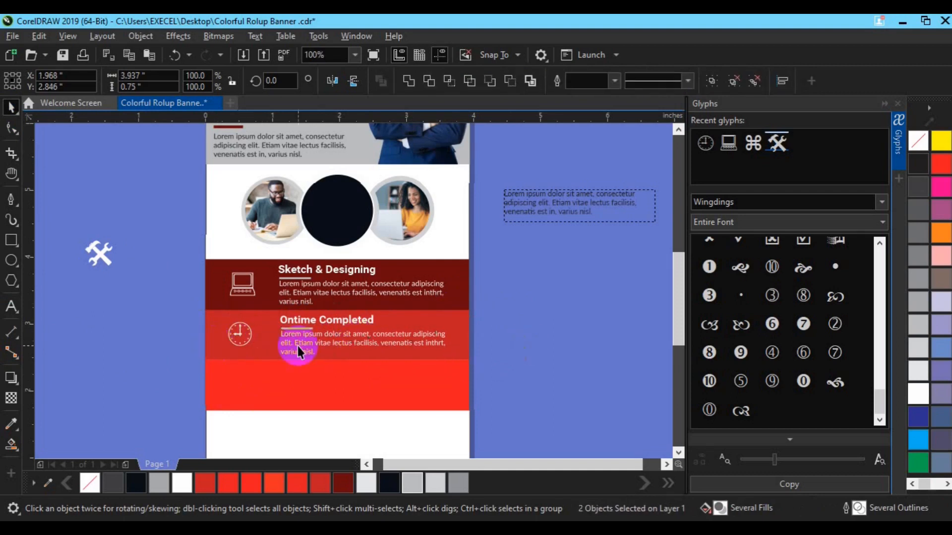
Duplicate the "Ontime Completed" text block onto the bright red bar below.
click(240, 334)
click(295, 341)
key(ctrl+d)
drag(329, 315, 313, 385)
Place the crossed tools glyph beside the text on the bright red bar.
click(554, 84)
key(h)
drag(403, 399, 407, 356)
key(space)
click(102, 211)
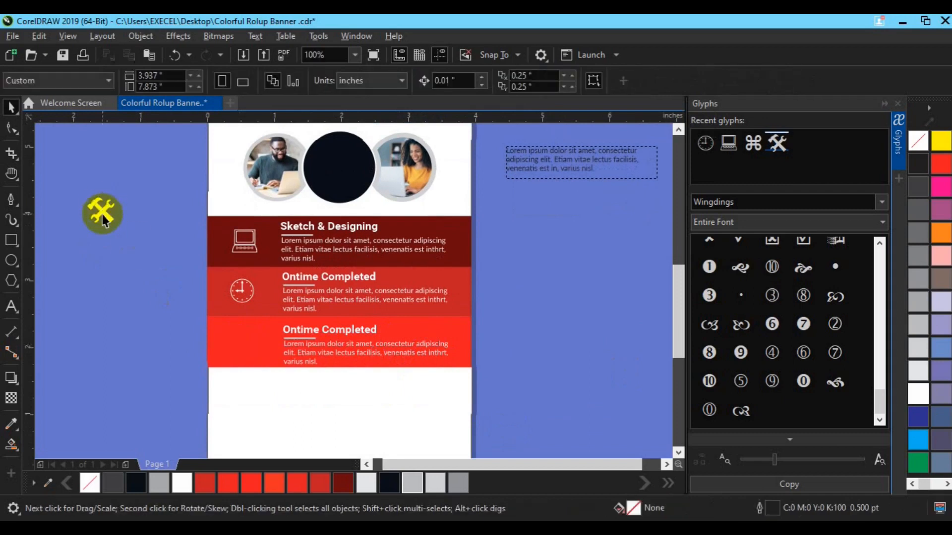
drag(100, 209, 244, 347)
Change the bright red bar's title to "Easy To Customize".
click(298, 329)
key(F8)
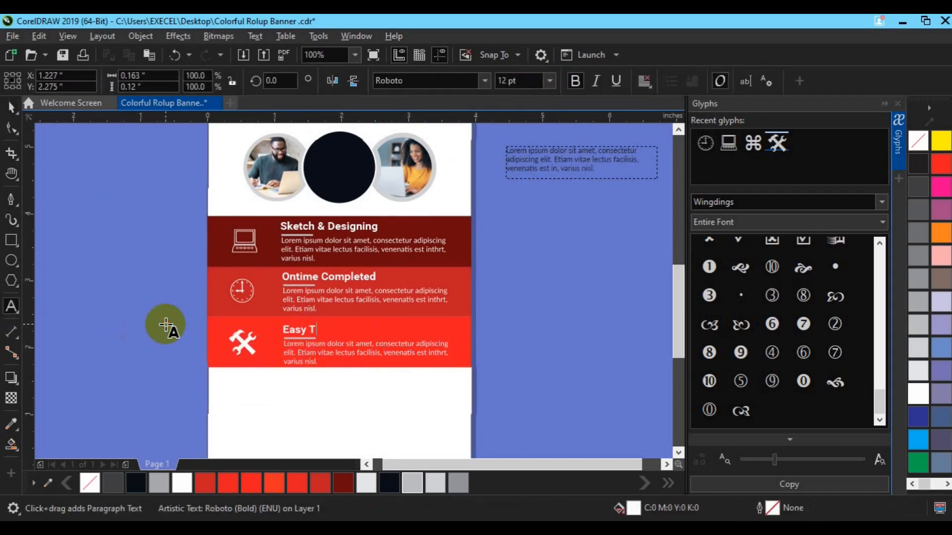
click(5, 107)
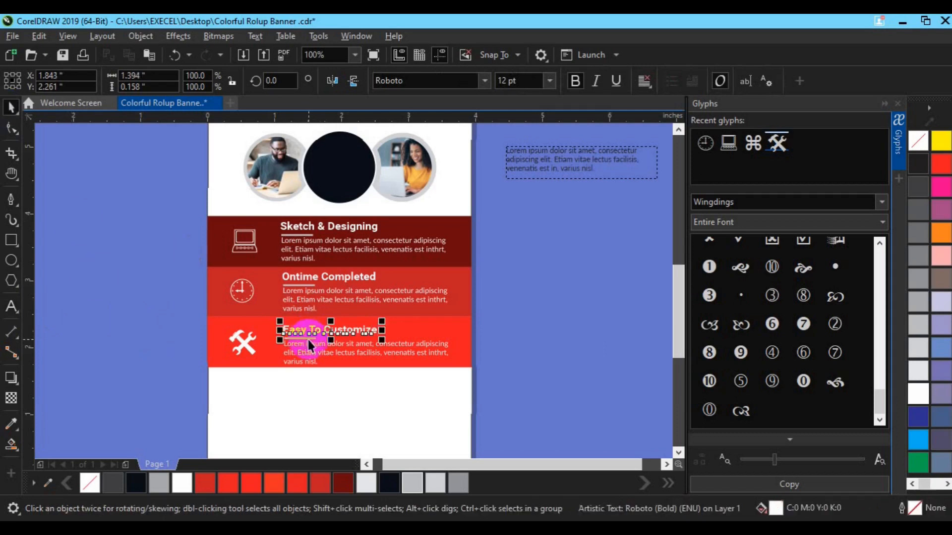
Group the "Easy To Customize" title, its underline and its paragraph into one text block.
shift+click(307, 339)
key(ctrl+g)
shift+click(394, 353)
click(517, 323)
drag(516, 323, 269, 427)
drag(503, 397, 267, 339)
key(ctrl+g)
shift+click(304, 329)
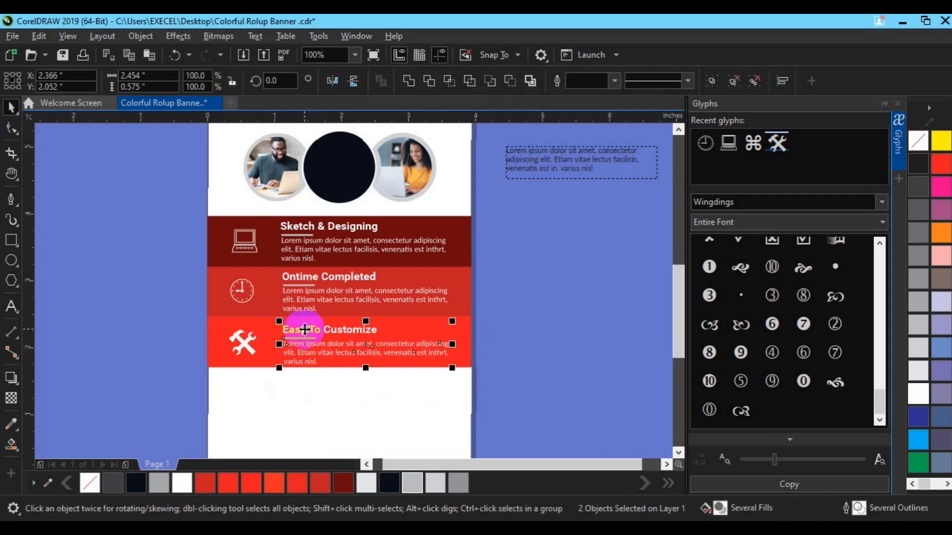
key(ctrl+g)
Align the crossed tools glyph vertically with its text block, group them, and centre the group on the bright red bar.
shift+click(239, 346)
key(e)
key(ctrl+g)
shift+click(216, 349)
key(c)
key(e)
click(369, 377)
Ungroup the content of the three bars and align the laptop, clock and tools glyphs on a common vertical axis.
click(350, 328)
shift+click(340, 277)
shift+click(332, 227)
click(552, 317)
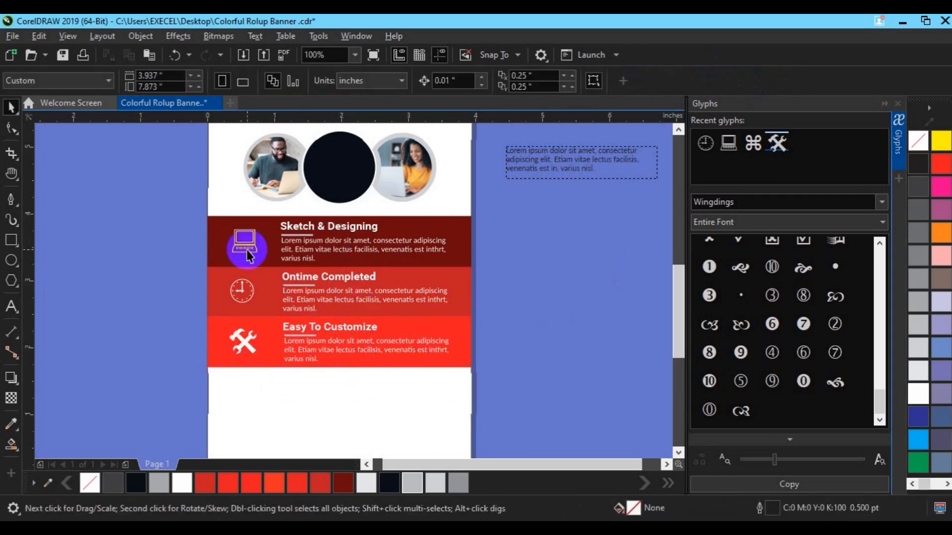
click(245, 247)
shift+click(244, 290)
shift+click(246, 345)
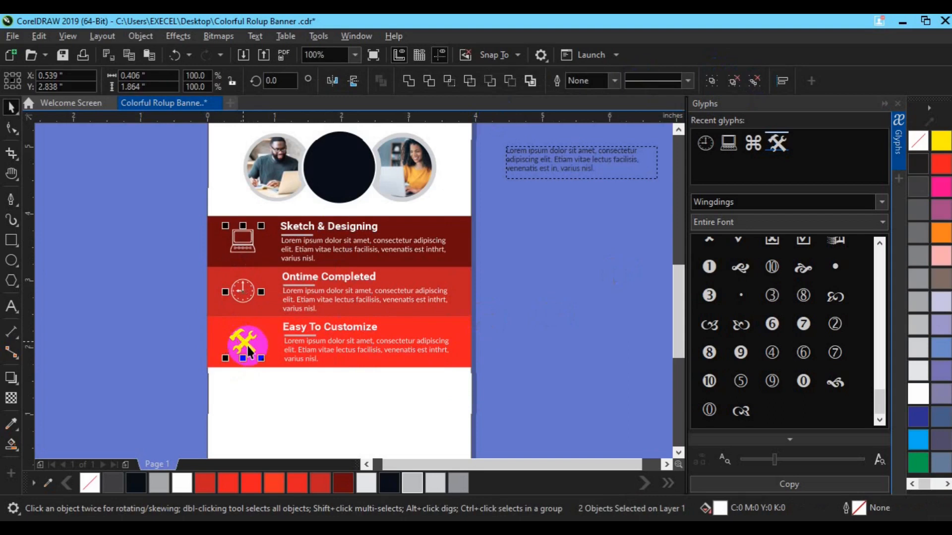
click(508, 340)
Group the "Ontime Completed" text block and left-align it with the "Sketch & Designing" text block.
mouse_move(471, 209)
mouse_down()
mouse_move(368, 272)
mouse_move(270, 275)
mouse_up()
click(515, 277)
mouse_move(463, 282)
mouse_down()
mouse_move(498, 262)
mouse_move(378, 327)
mouse_move(269, 322)
mouse_up()
key(ctrl+z)
key(ctrl+g)
shift+click(320, 247)
key(l)
Group the "Easy To Customize" text block, left-align it with the text blocks above, and group all the service texts.
click(534, 299)
drag(523, 317, 271, 380)
key(ctrl+g)
shift+click(304, 303)
key(l)
key(ctrl+g)
Group the icons with the service texts, group the three red bars, and combine everything into one group.
click(240, 291)
shift+click(299, 289)
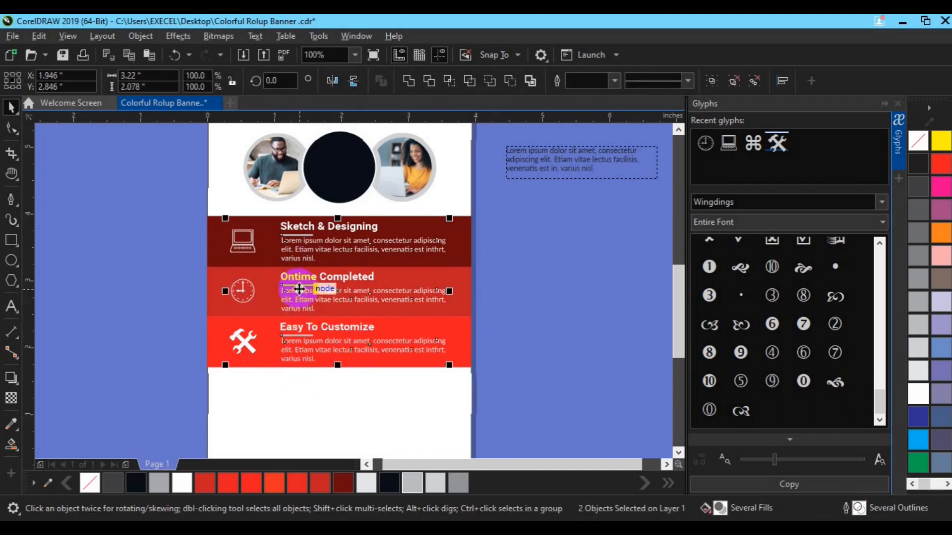
key(ctrl+g)
click(462, 243)
shift+click(463, 291)
shift+click(461, 355)
key(ctrl+g)
shift+click(374, 341)
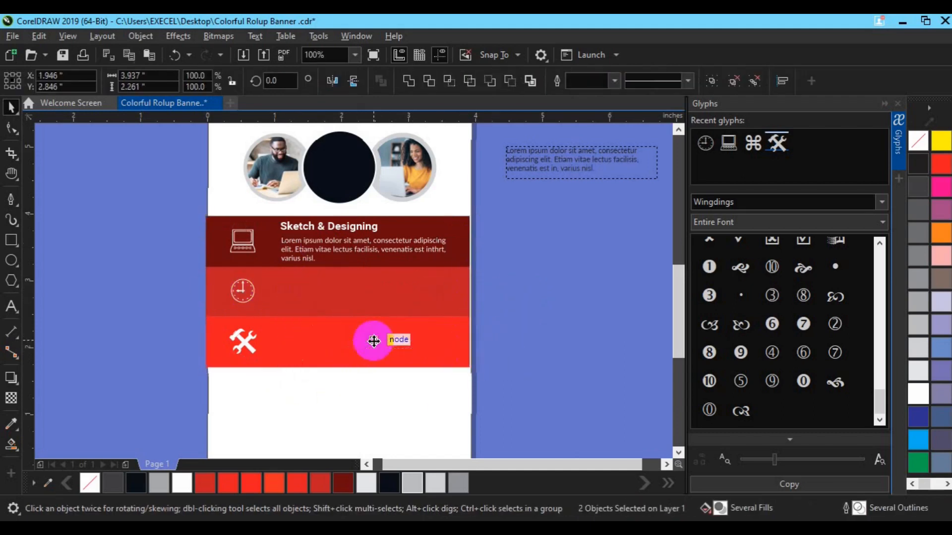
key(ctrl+g)
Centre the grouped bars horizontally on the banner and save the document.
shift+click(385, 389)
key(c)
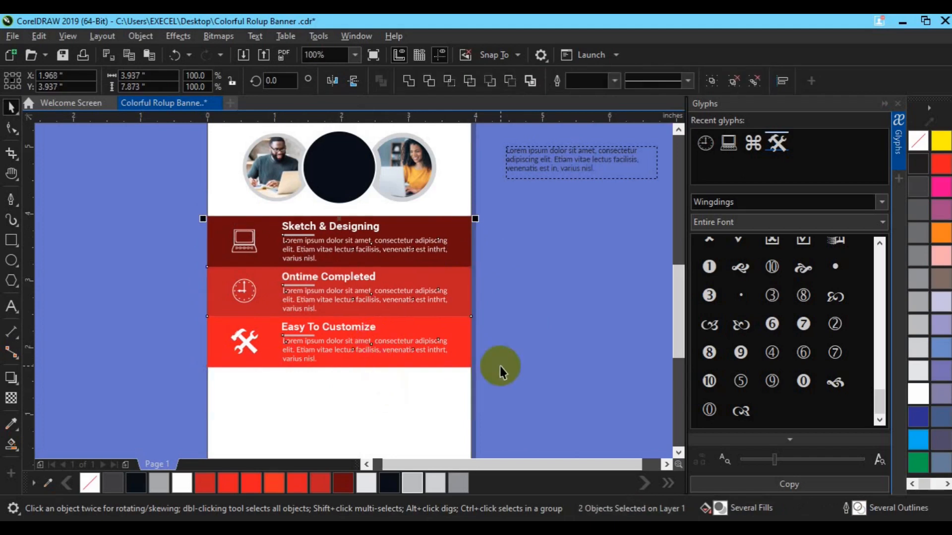
click(500, 367)
key(ctrl+s)
Move the spare Lorem ipsum paragraph below the red bars and resize its frame to about 1.85 by 0.84 inches.
click(561, 159)
drag(561, 160, 261, 324)
key(F8)
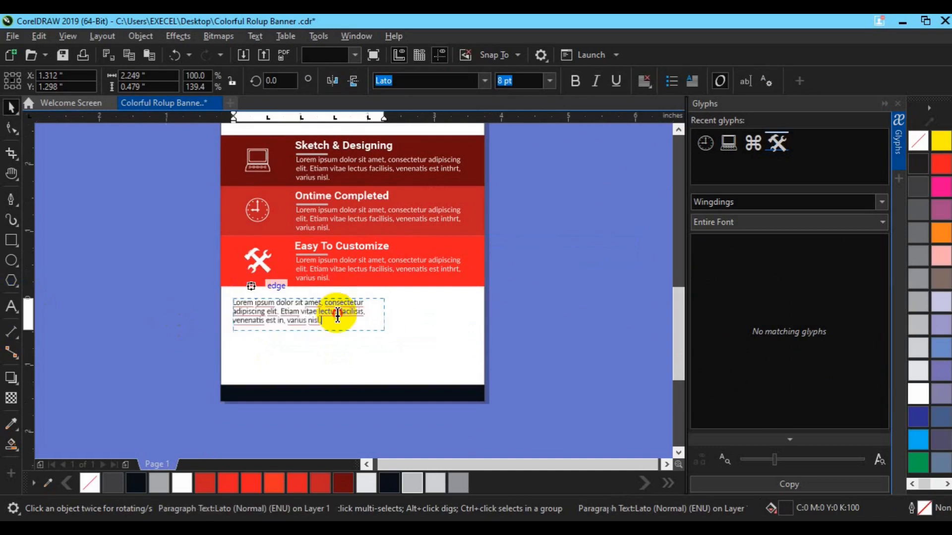
drag(388, 313, 362, 311)
drag(290, 350, 292, 355)
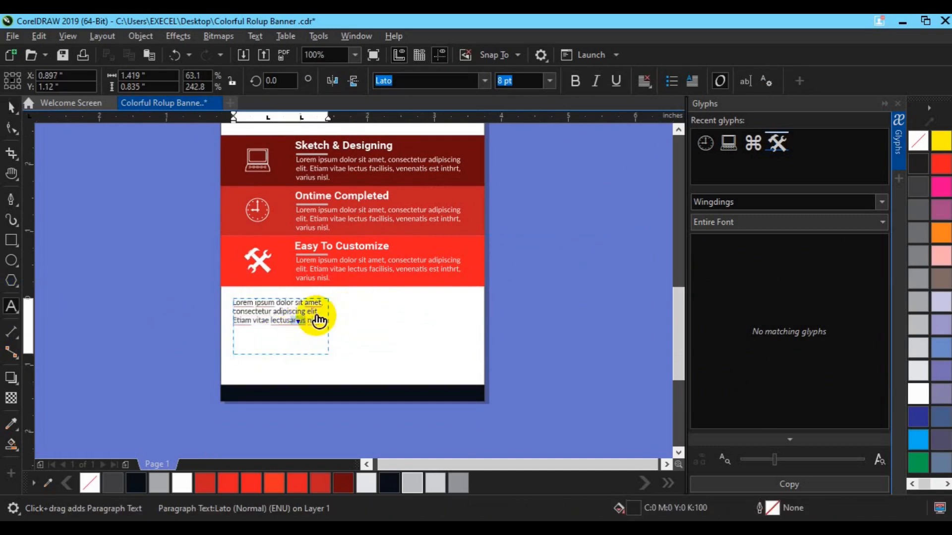
key(ctrl+z)
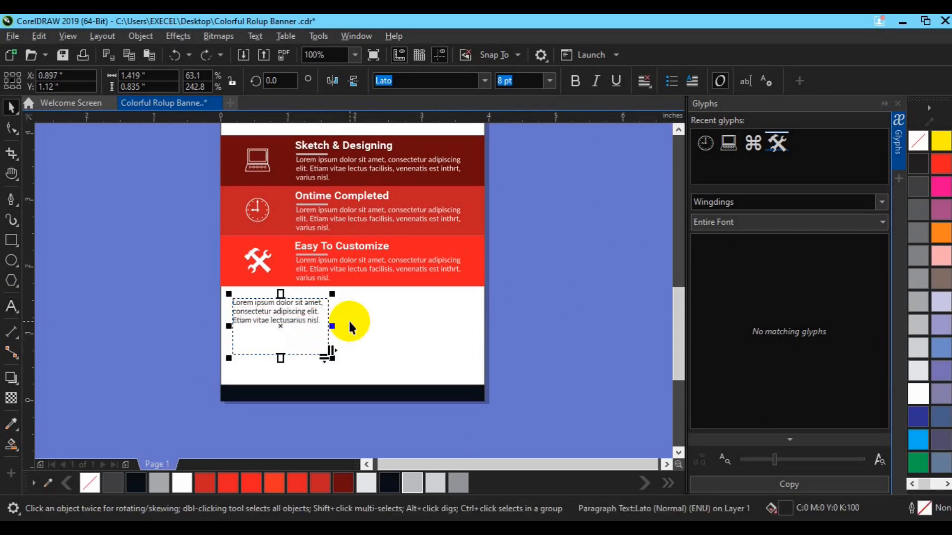
drag(332, 325, 353, 325)
drag(229, 326, 219, 325)
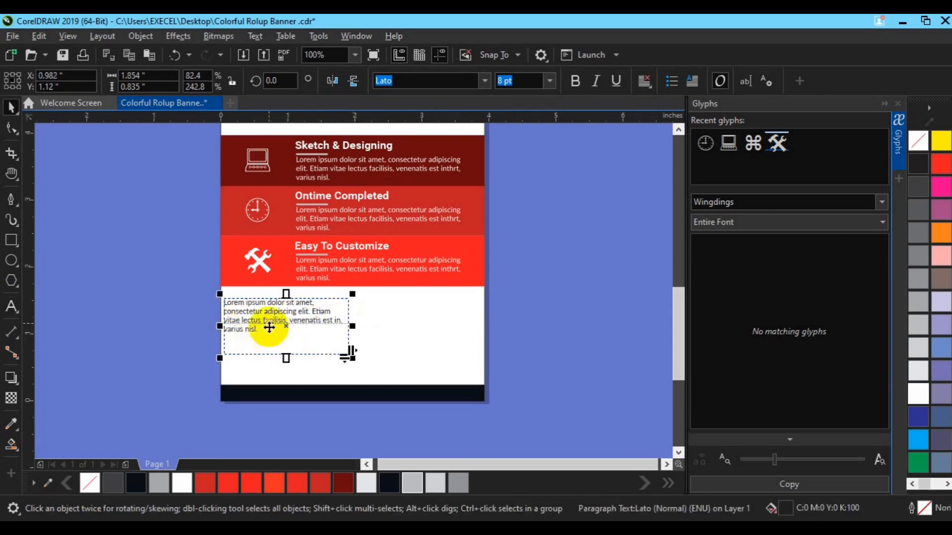
Insert the extra filler words "lov is bes" and "of is" into the paragraph below the bars.
click(11, 307)
click(286, 307)
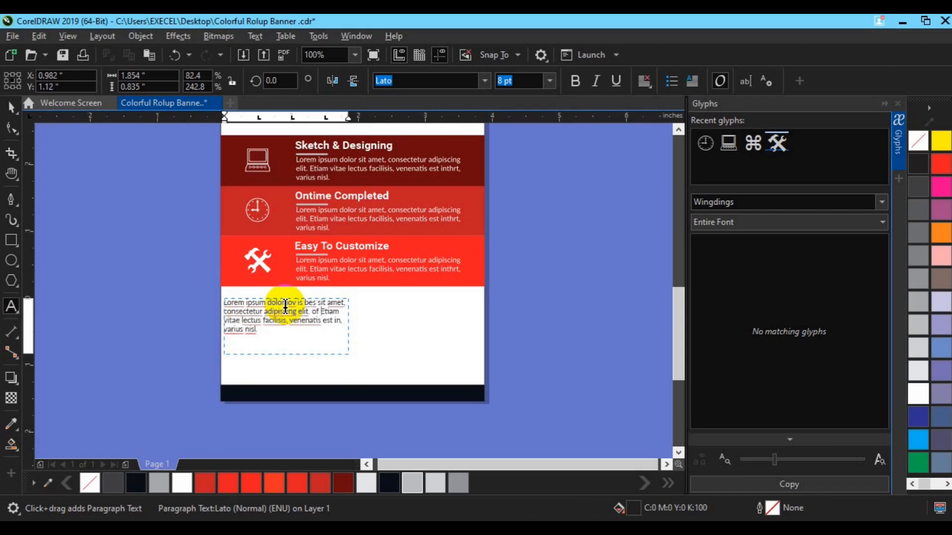
key(ctrl+space)
Copy the paragraph beside the page, convert the one on the banner to curves, and move it slightly down.
drag(297, 328, 599, 200)
right_click(599, 200)
click(290, 315)
key(ctrl+q)
drag(282, 316, 280, 328)
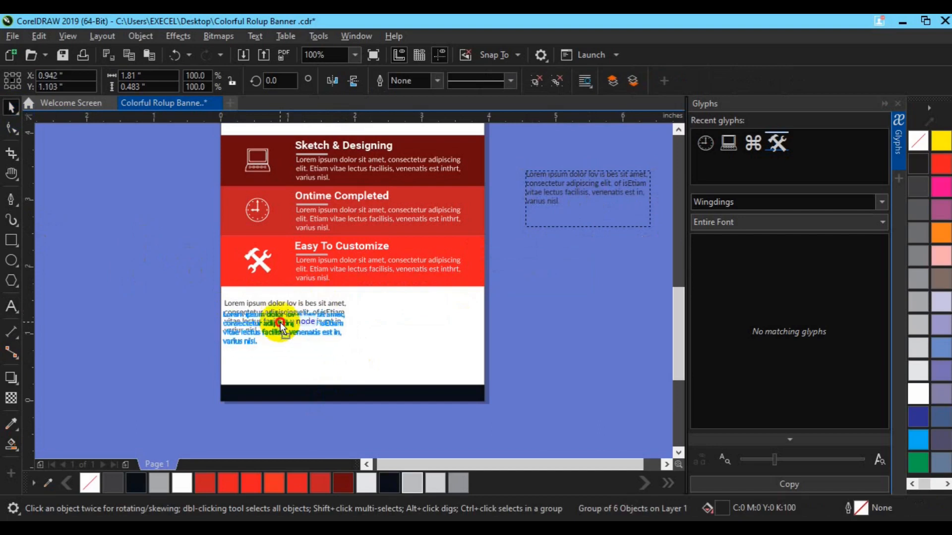
Add an "About Us" heading in bold 10 pt Arial above the paragraph in the white area.
click(166, 362)
click(11, 309)
click(117, 307)
text(About Us)
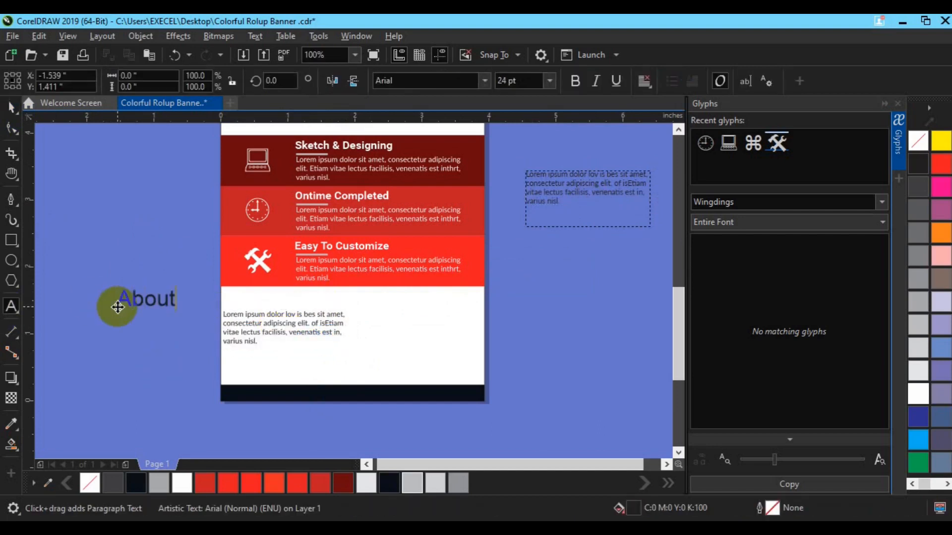
click(11, 107)
click(549, 80)
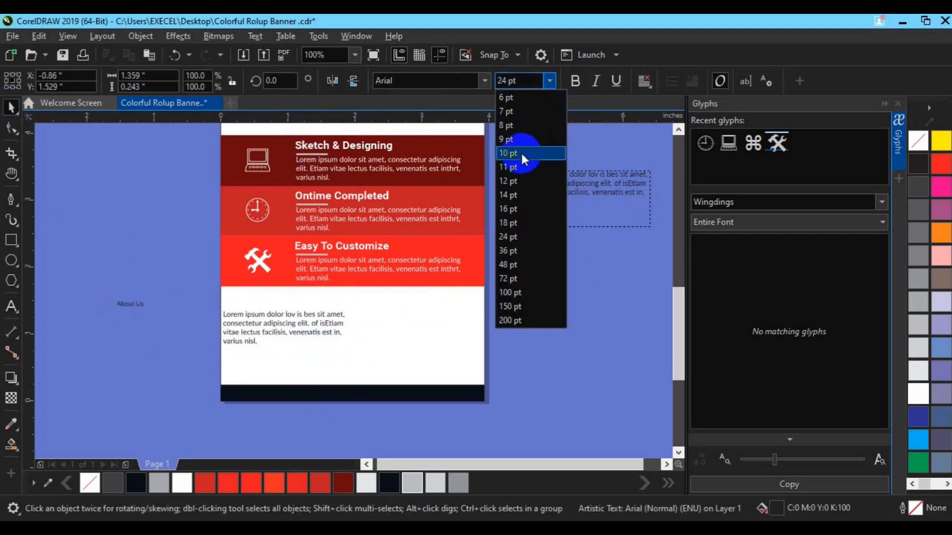
click(520, 152)
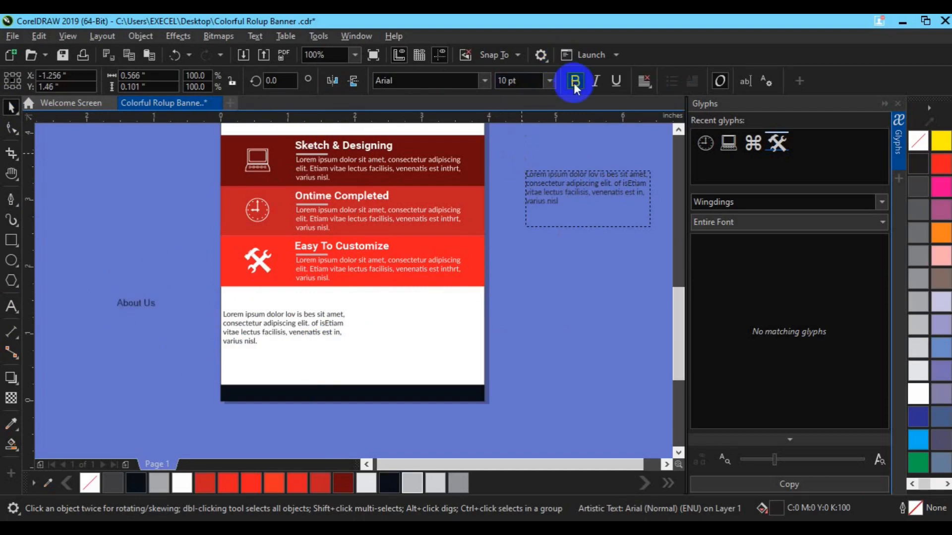
click(575, 82)
drag(132, 304, 238, 300)
Draw a short horizontal underline about 0.4 inches long beneath "About Us" and colour its outline dark red.
click(11, 199)
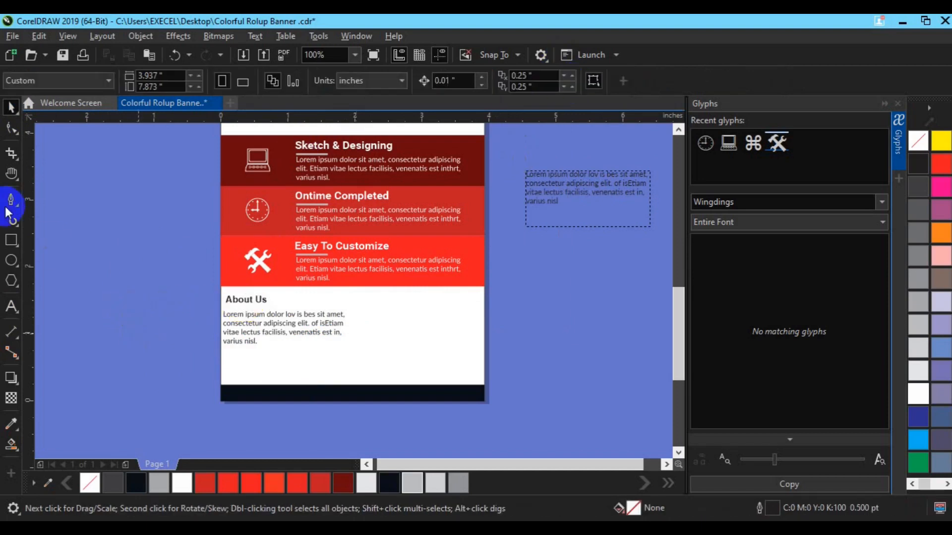
click(235, 307)
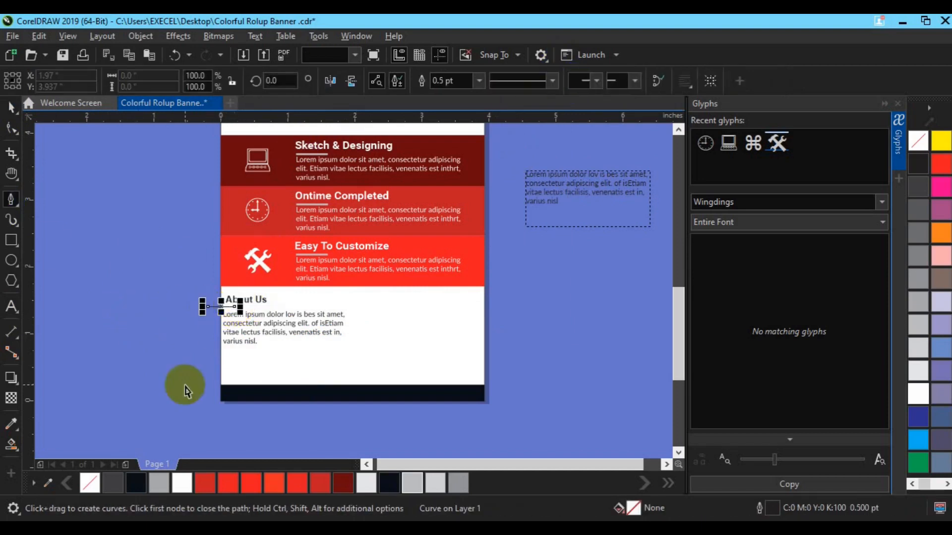
key(space)
click(186, 385)
click(213, 306)
right_click(342, 479)
Set the underline's outline width to 1.5 pt, left-align it with "About Us", and nudge it up towards the heading.
click(437, 81)
click(422, 156)
shift+click(256, 299)
key(l)
click(160, 311)
click(240, 307)
click(437, 80)
click(415, 147)
key(Up)
key(Up)
key(Up)
shift+click(262, 297)
click(208, 315)
Group the "About Us" heading with its underline and left-align the group with the paragraph.
click(241, 304)
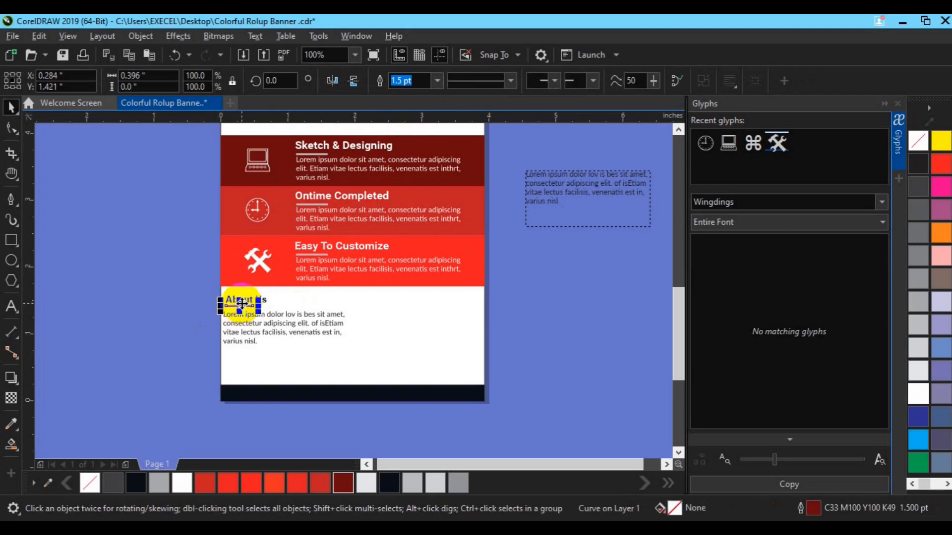
drag(199, 291, 300, 322)
key(ctrl+g)
shift+click(301, 323)
key(l)
Nudge the "About Us" heading and paragraph right from the banner edge, and raise the paragraph slightly towards the heading.
key(Right)
key(Right)
key(Right)
key(Right)
key(Right)
key(Right)
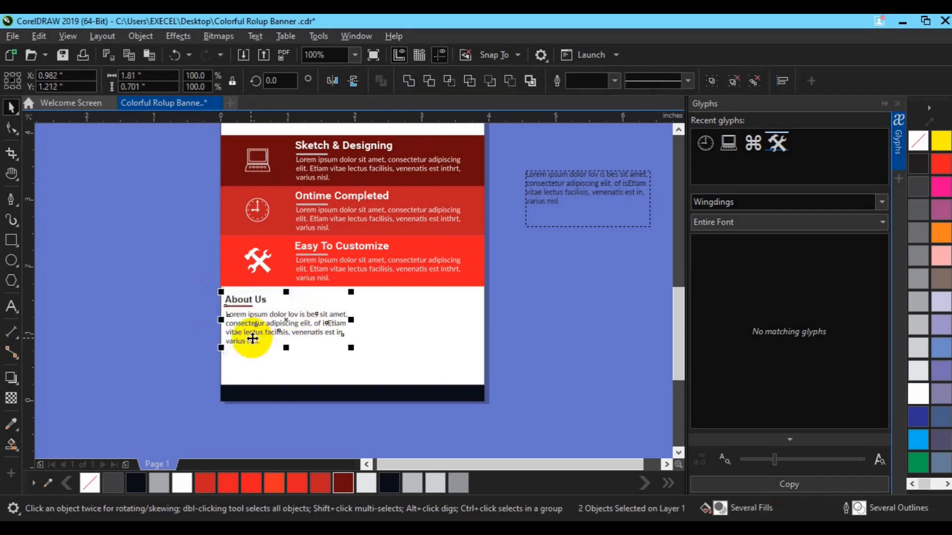
click(247, 332)
key(Up)
key(Up)
click(180, 325)
Duplicate the underlined "About Us" heading into the empty right half of the white area.
click(240, 303)
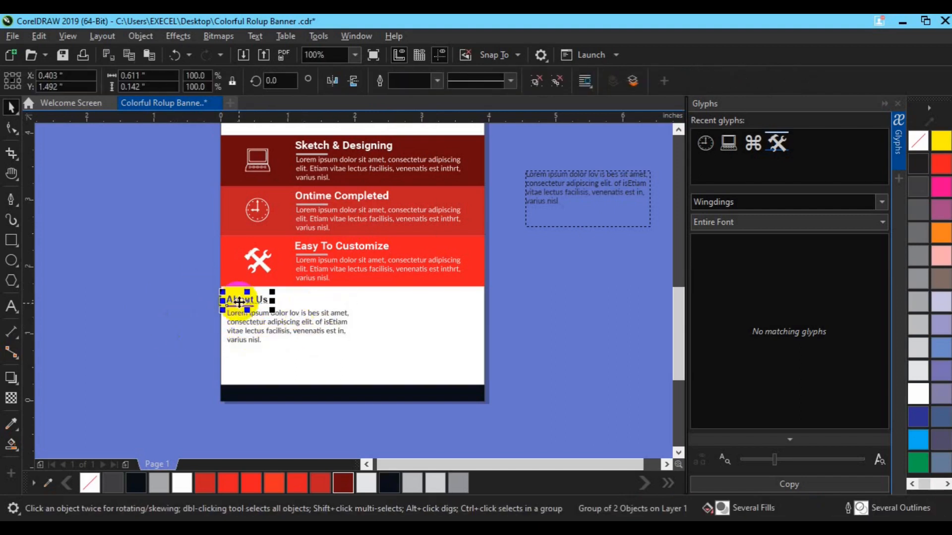
drag(239, 302, 397, 300)
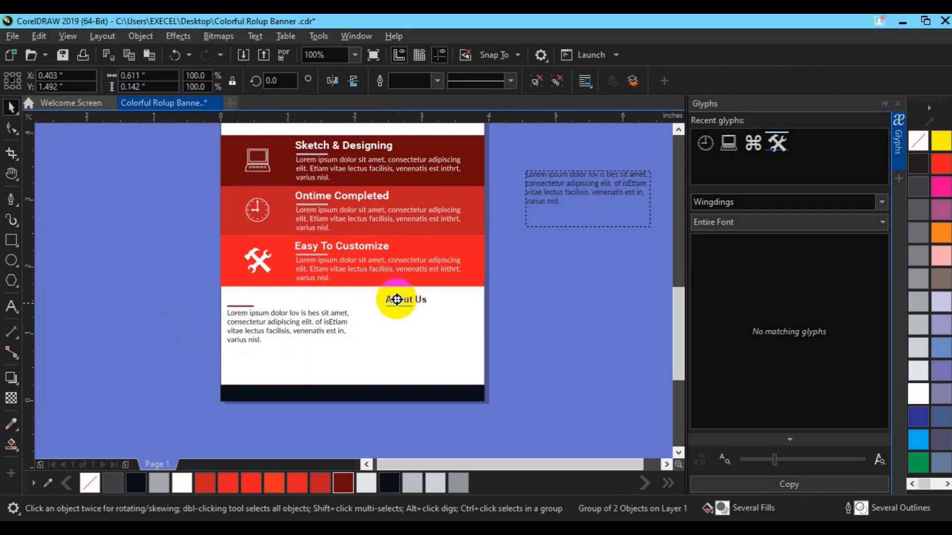
click(407, 324)
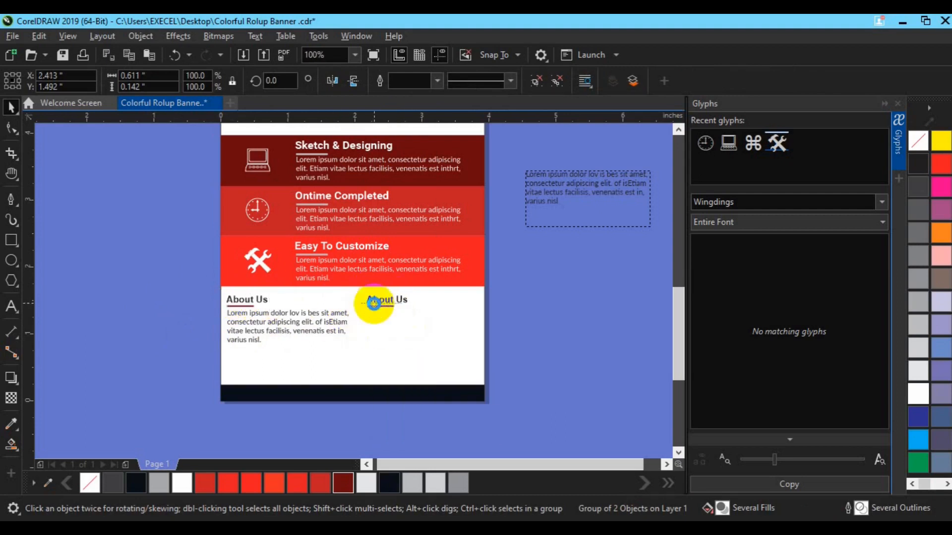
click(507, 312)
Ungroup the duplicated heading and change its text to "Why Choose Us".
click(409, 301)
click(562, 80)
click(580, 241)
click(11, 307)
click(419, 302)
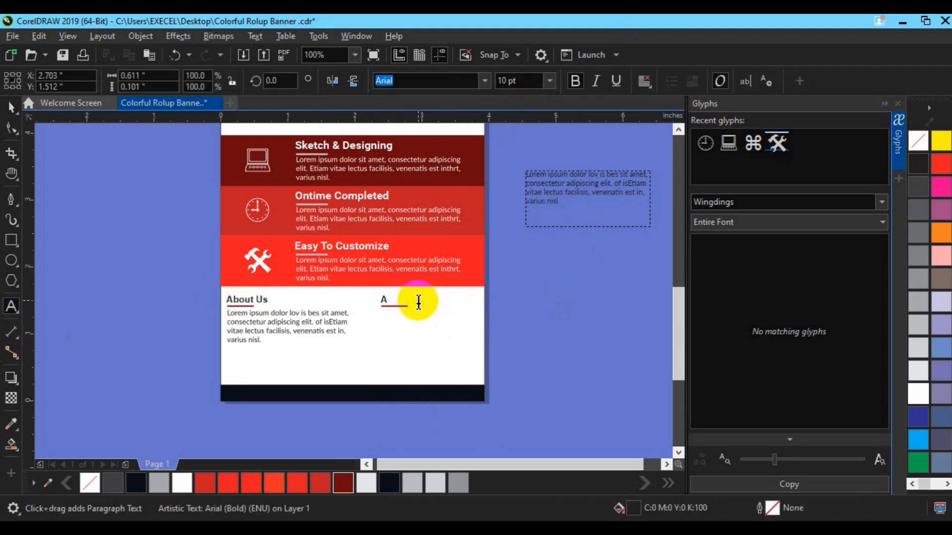
click(11, 107)
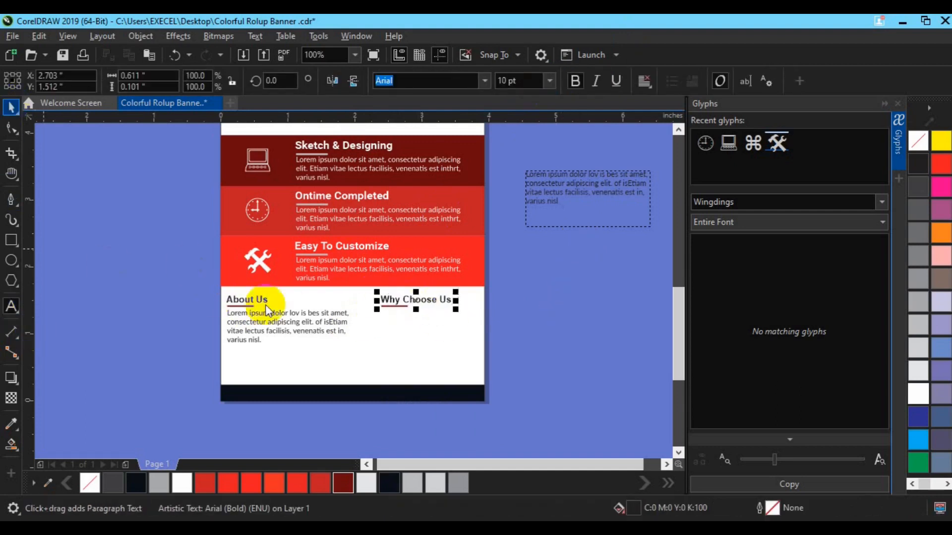
Move the spare paragraph below "Why Choose Us", shorten its text, and resize its frame to about 1.54 by 0.49 inches.
click(520, 325)
drag(572, 196, 422, 336)
double_click(411, 343)
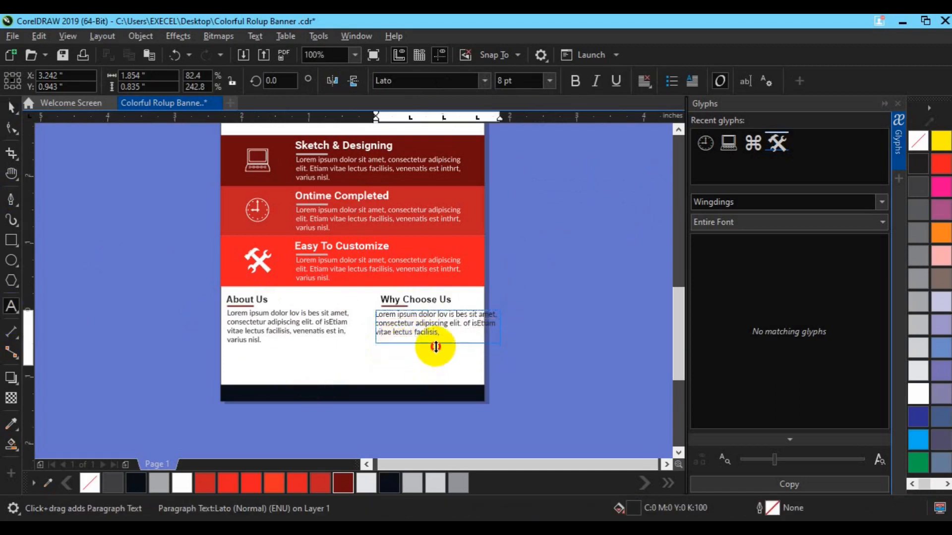
drag(504, 325, 477, 326)
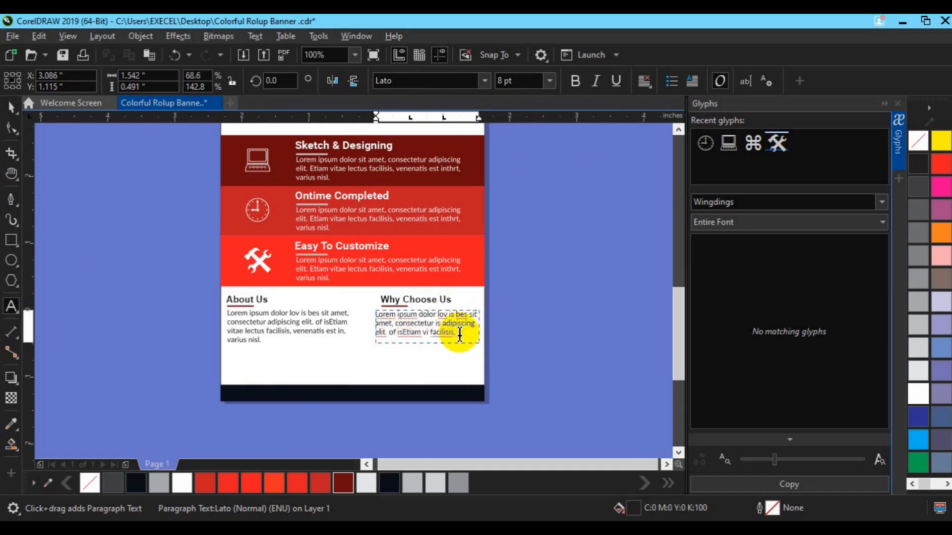
Group the "Why Choose Us" heading with its underline and left-align it with the paragraph below.
click(10, 104)
click(396, 306)
shift+click(425, 300)
key(ctrl+g)
shift+click(429, 323)
key(l)
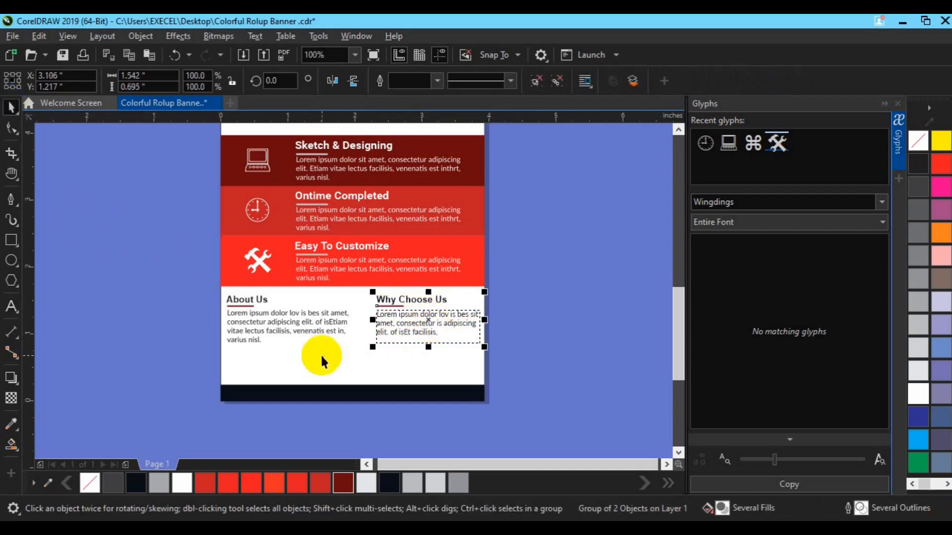
Move the "About Us" and "Why Choose Us" blocks slightly up towards the bright red bar.
shift+click(340, 341)
drag(404, 329, 404, 325)
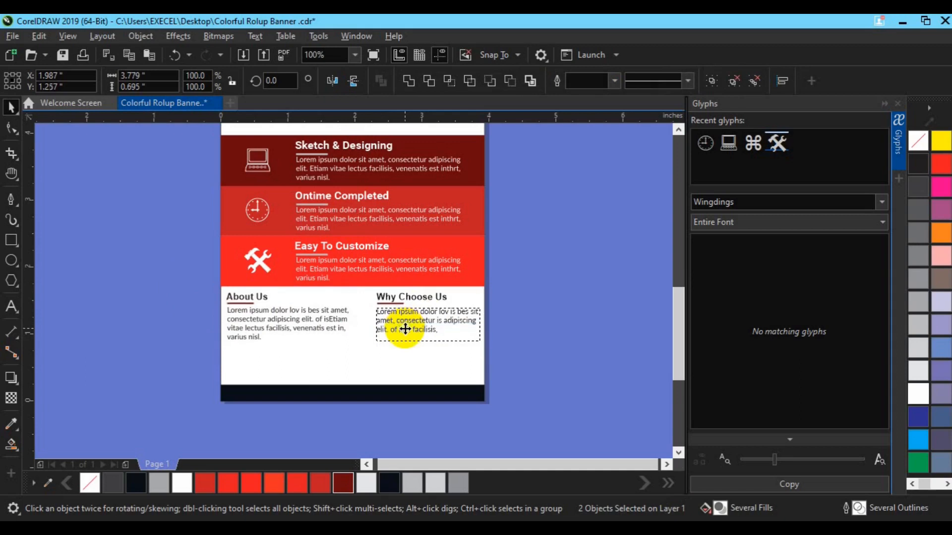
click(289, 405)
Add the text "Call Now" in 10 pt Lato and place it below the "About Us" paragraph.
click(10, 311)
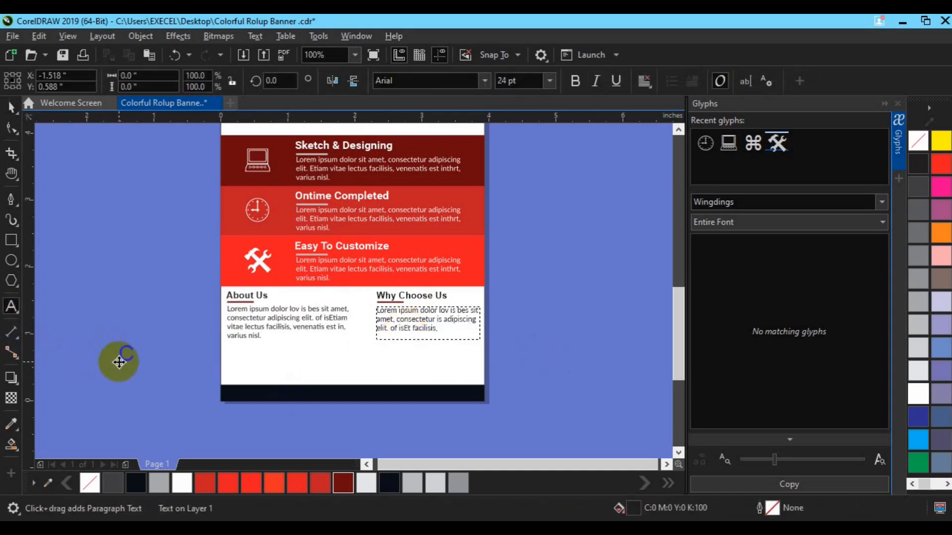
click(549, 80)
click(515, 155)
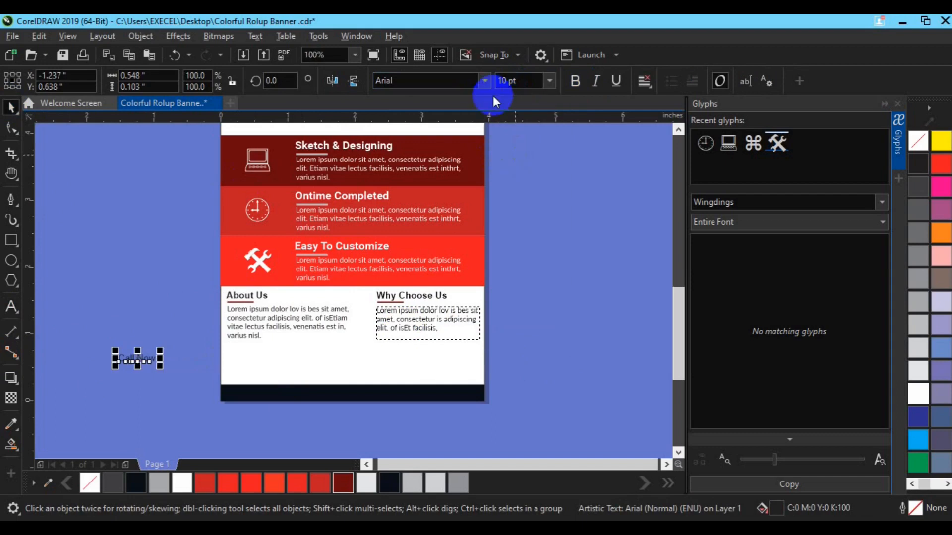
click(485, 81)
click(479, 145)
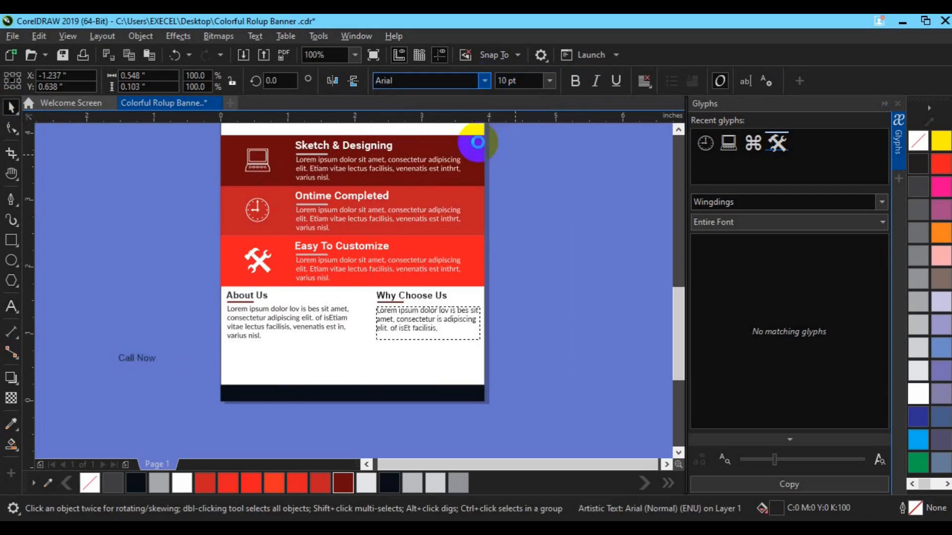
drag(138, 362, 244, 352)
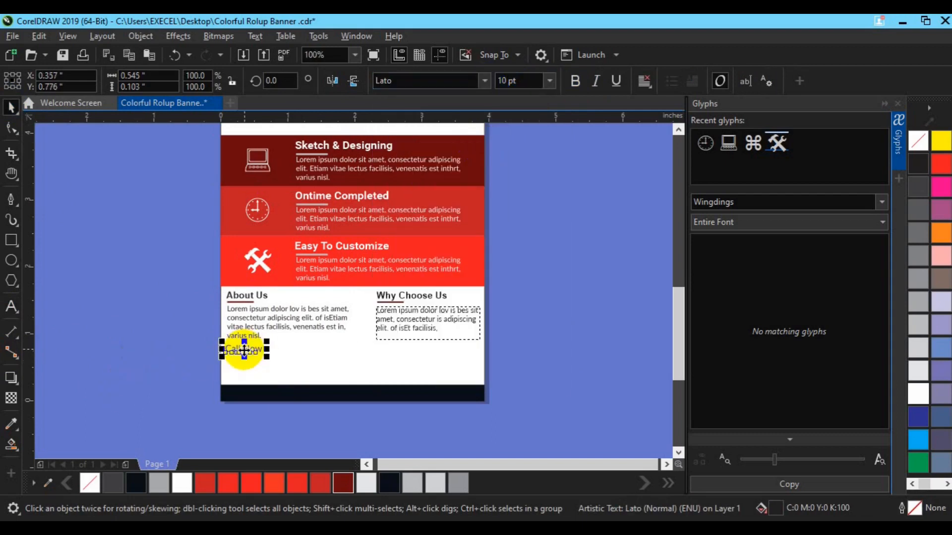
Add the phone number in 10 pt Lato beneath "Call Now" and make it bold.
scroll(248, 360, up, 2)
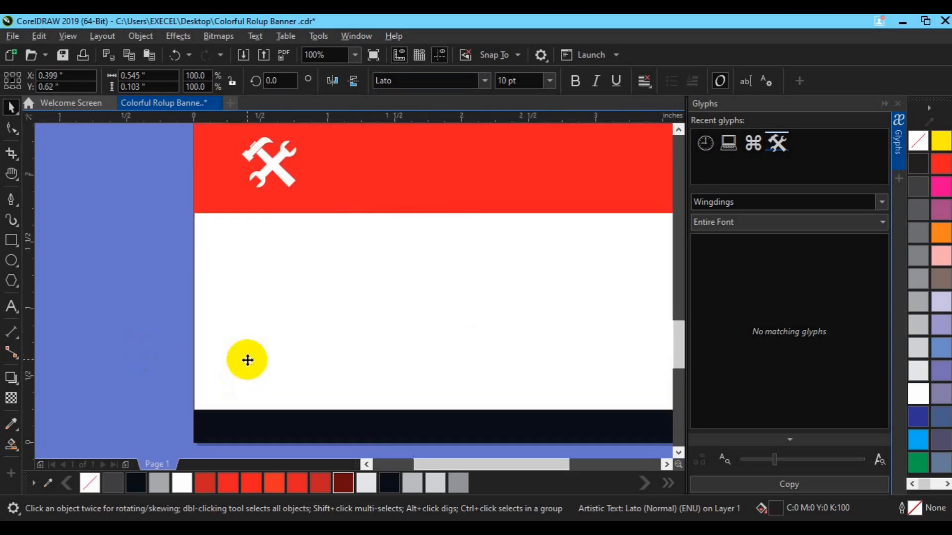
key(F8)
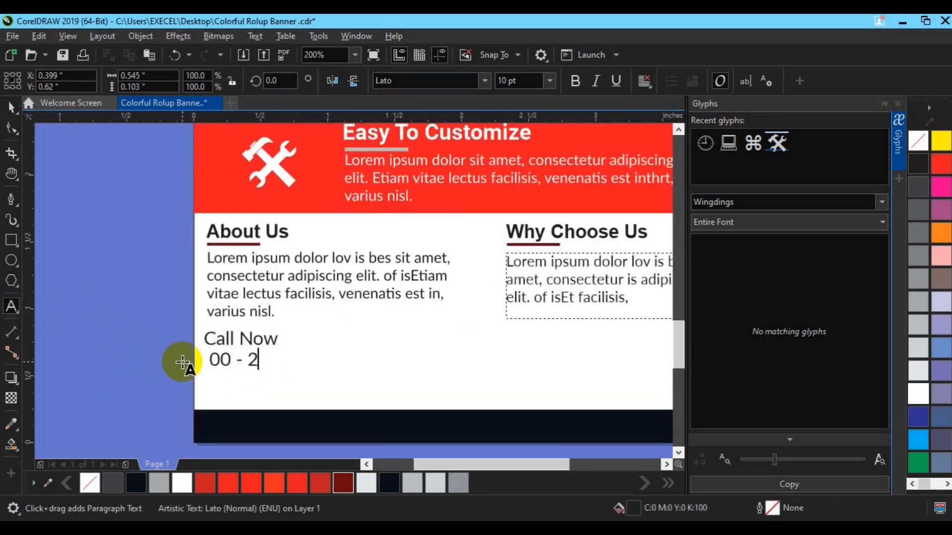
click(574, 82)
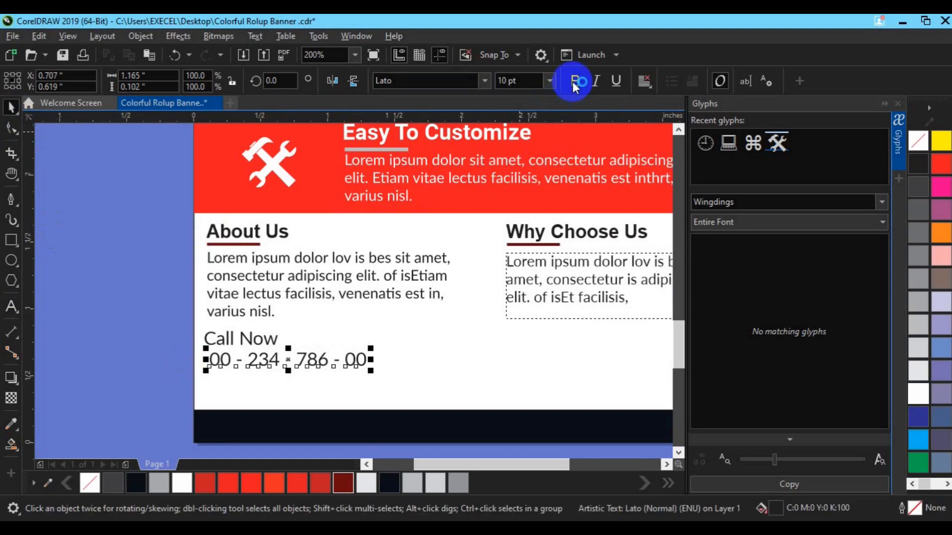
Color the phone number below "Call Now" red and change its font.
click(941, 163)
click(484, 81)
click(449, 144)
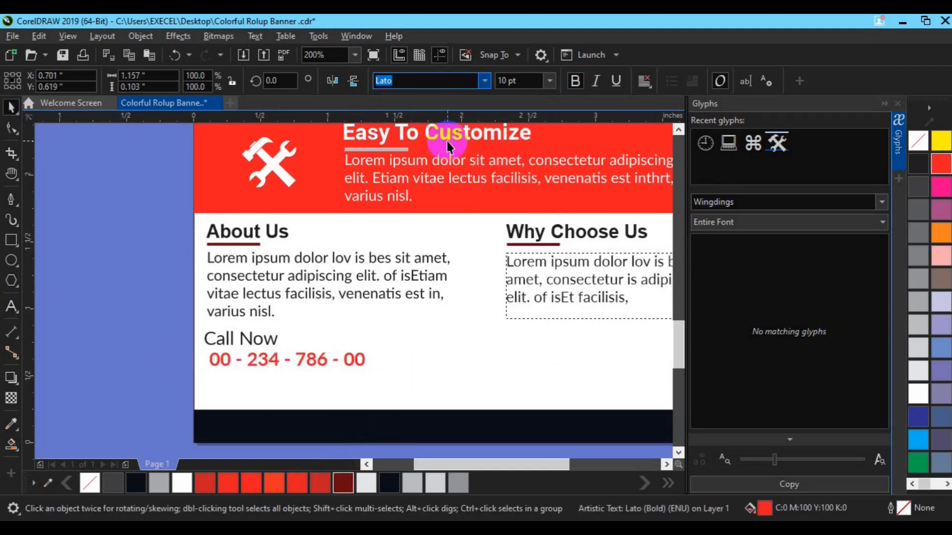
Left-align the phone number and the "About Us" block with the "Call Now" text.
shift+click(264, 342)
key(l)
key(ctrl+g)
shift+click(283, 291)
click(282, 291)
shift+click(264, 343)
click(164, 376)
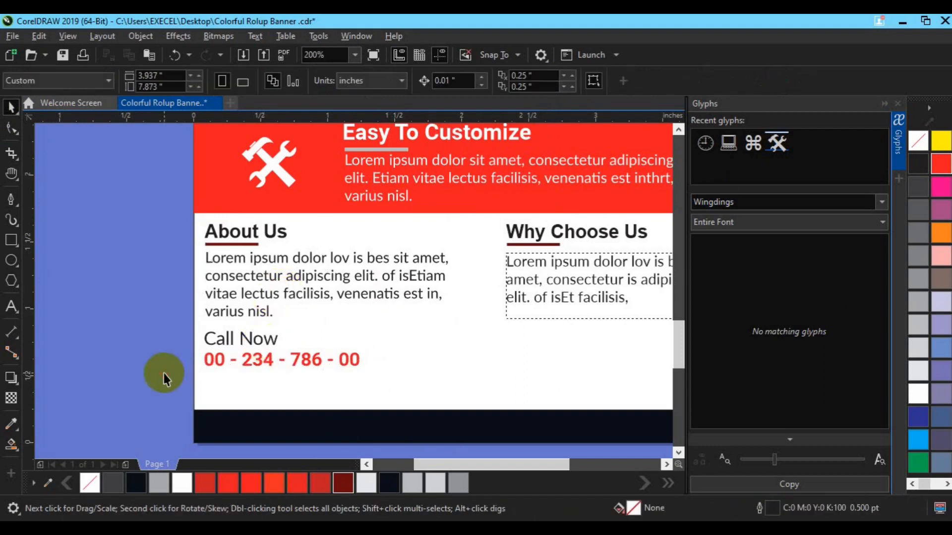
Duplicate "Call Now" and replace the copy's text with three placeholder lines starting "Address:", "Email:" and "Web:".
click(226, 339)
click(555, 80)
click(121, 351)
drag(221, 340, 387, 379)
right_click(386, 379)
click(11, 306)
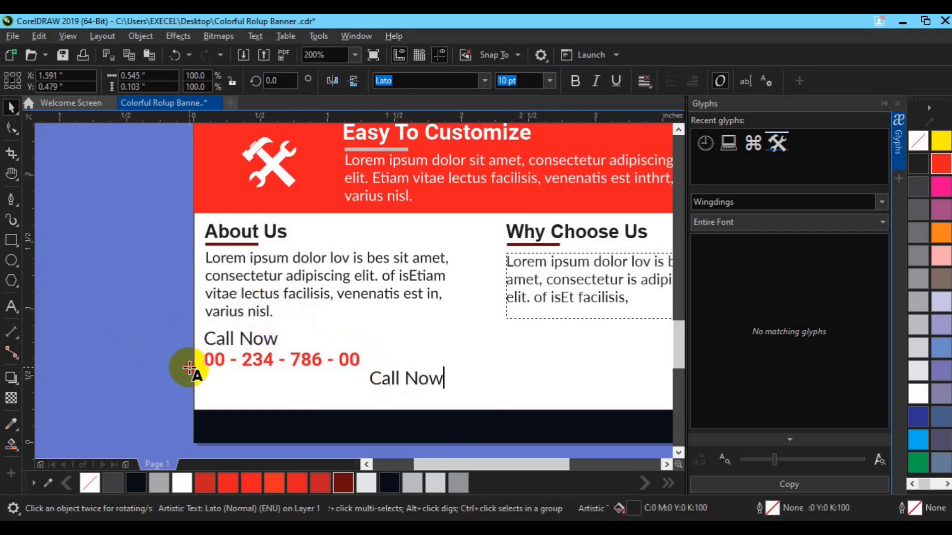
key(ctrl+a)
key(BackSpace)
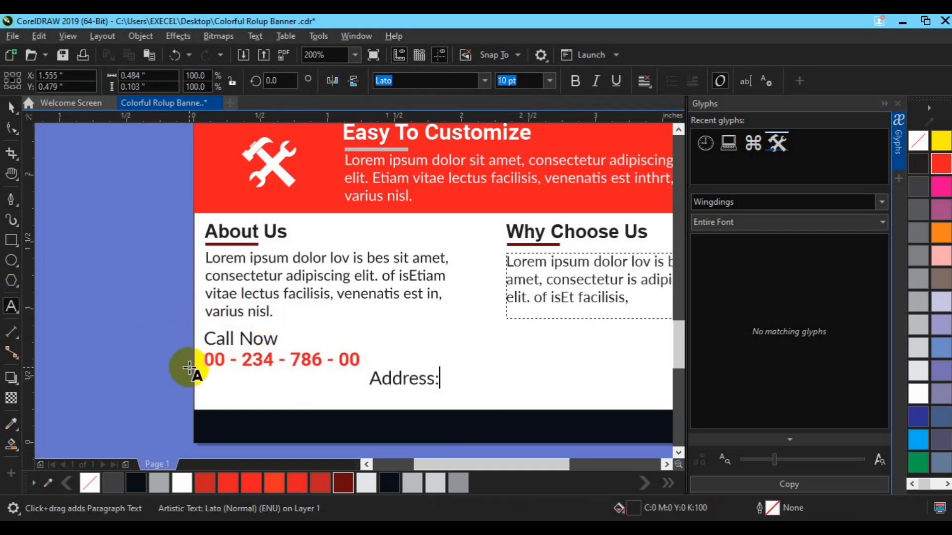
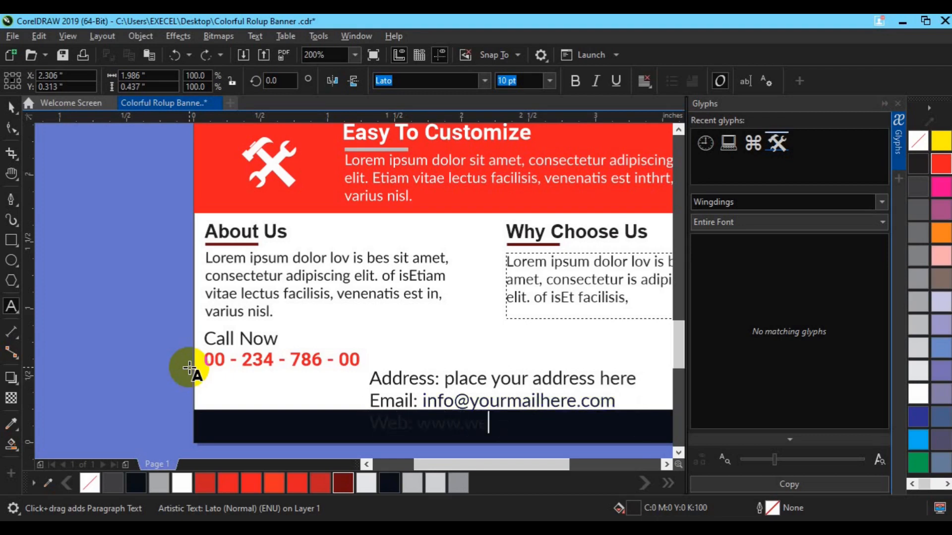
key(ctrl+space)
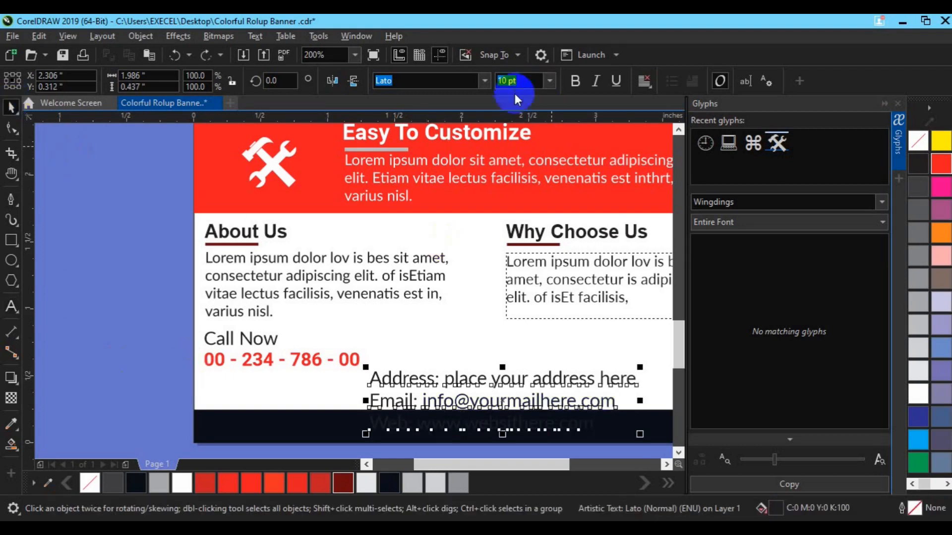
Set the three contact lines to 5 pt and place them directly beneath the phone number.
double_click(507, 84)
text(6)
key(Return)
double_click(506, 85)
text(4)
key(Return)
drag(421, 394, 259, 394)
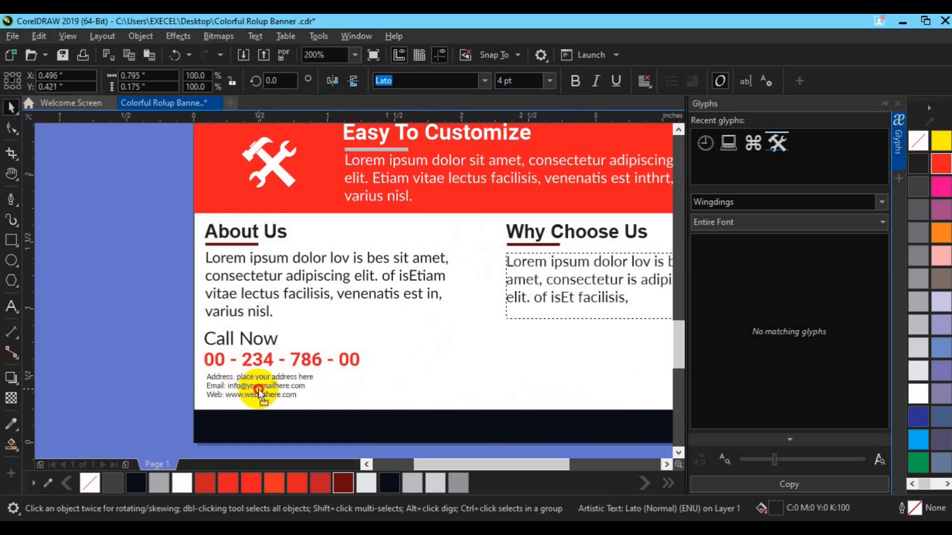
double_click(511, 84)
text(5)
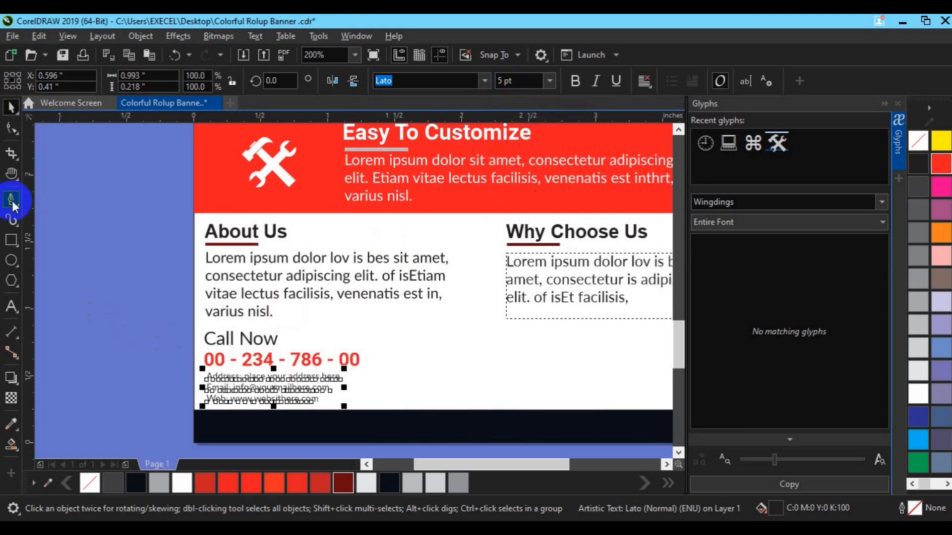
Draw a vertical line along the left side of the contact lines with a dark red 1.5 pt outline.
click(11, 200)
click(193, 370)
click(193, 403)
key(space)
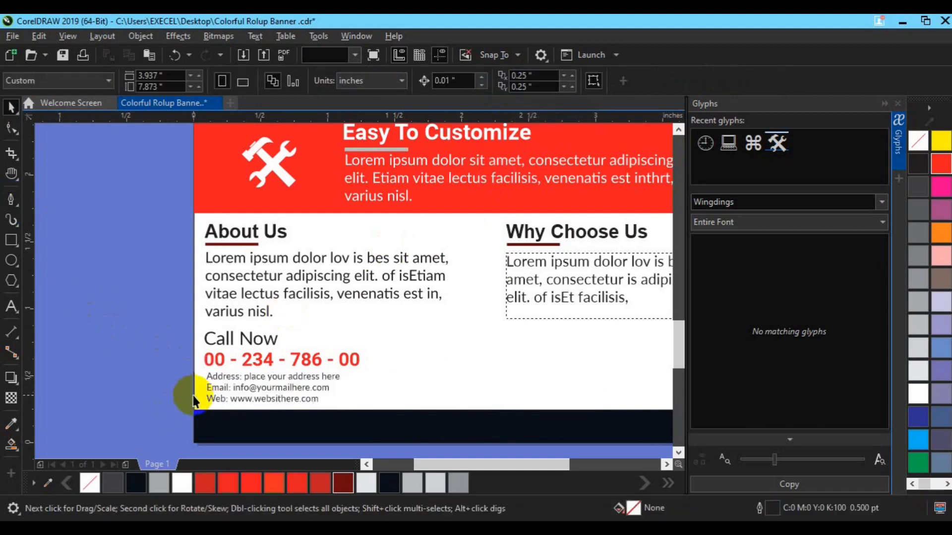
right_click(343, 483)
click(436, 80)
click(406, 208)
click(437, 80)
click(408, 185)
Position the contact lines just beside the dark red vertical line and group them with it.
shift+click(277, 390)
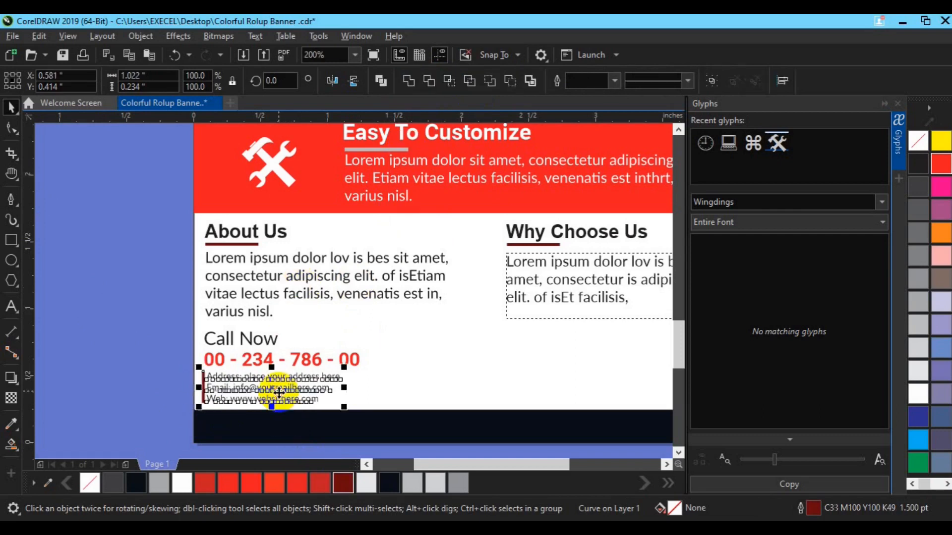
click(176, 388)
click(244, 383)
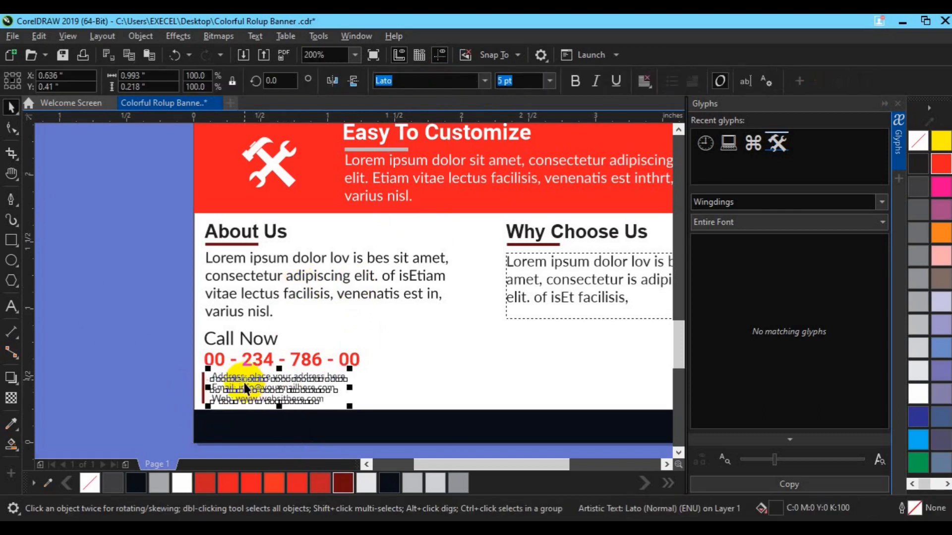
shift+click(203, 381)
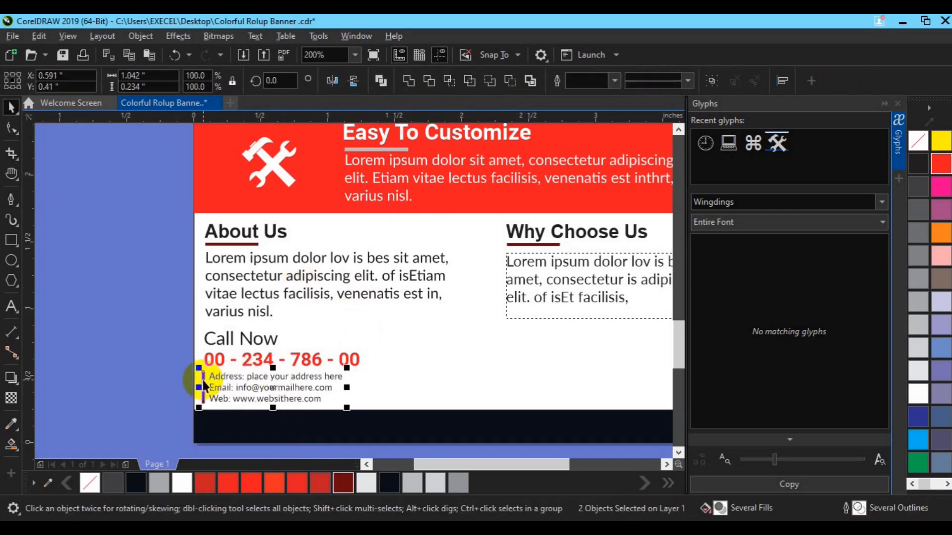
key(ctrl+g)
Group "Call Now" with the phone number and left-align the group with the contact lines.
click(217, 360)
shift+click(223, 340)
key(ctrl+g)
shift+click(238, 390)
key(l)
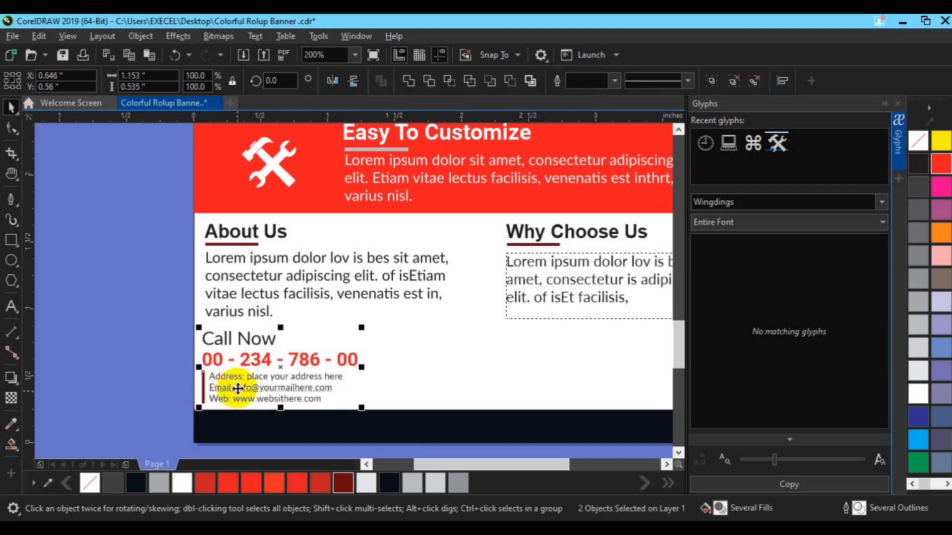
click(102, 363)
Duplicate the "Why Choose Us" paragraph and place the copy in the empty area beside the phone number.
key(h)
drag(502, 352, 385, 313)
key(space)
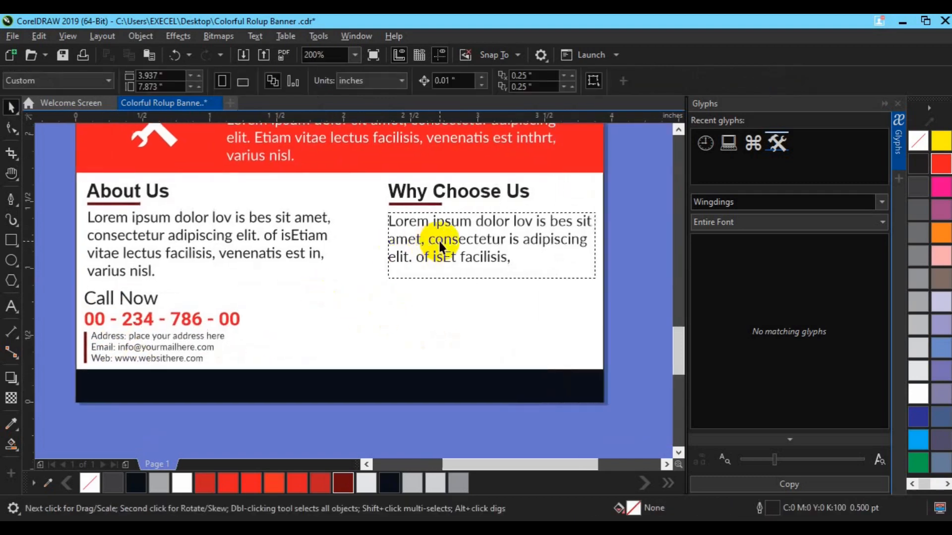
click(440, 246)
key(ctrl+d)
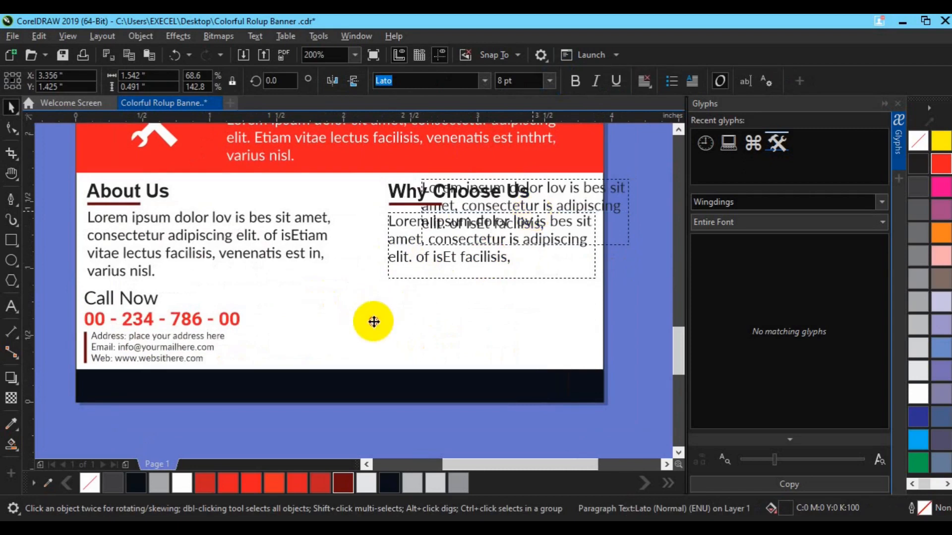
drag(524, 209, 346, 333)
click(435, 259)
click(414, 308)
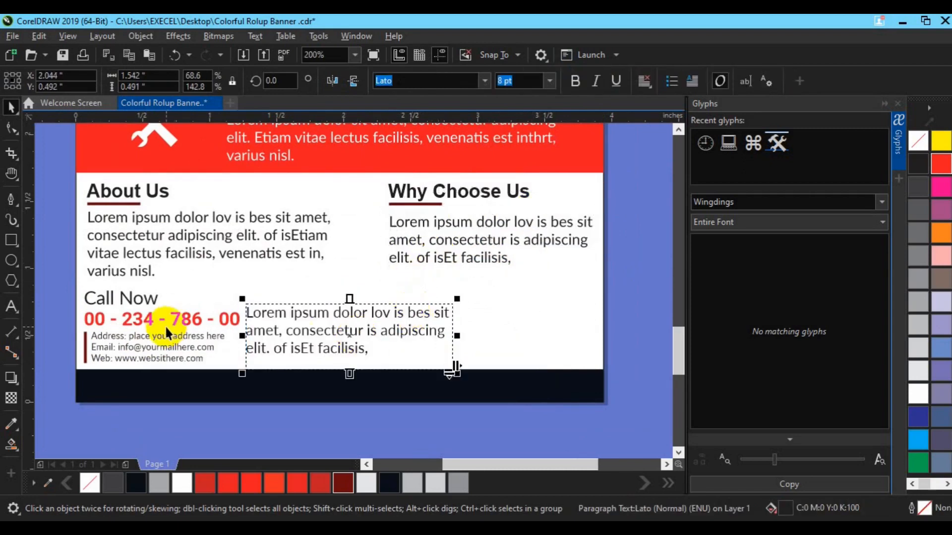
Shorten the duplicated paragraph to end at "adipis" and move it beneath the "Why Choose Us" paragraph.
click(10, 306)
click(357, 349)
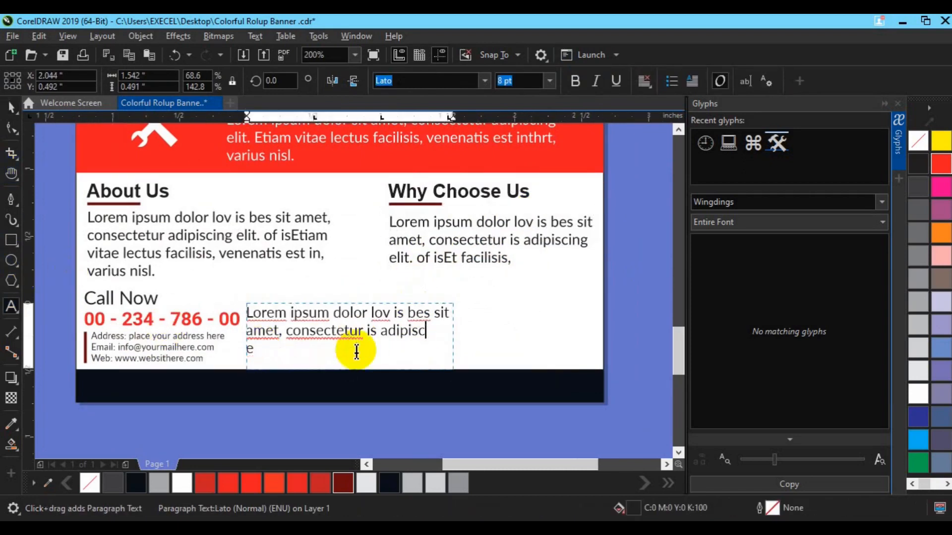
key(BackSpace)
click(11, 107)
drag(350, 330, 489, 312)
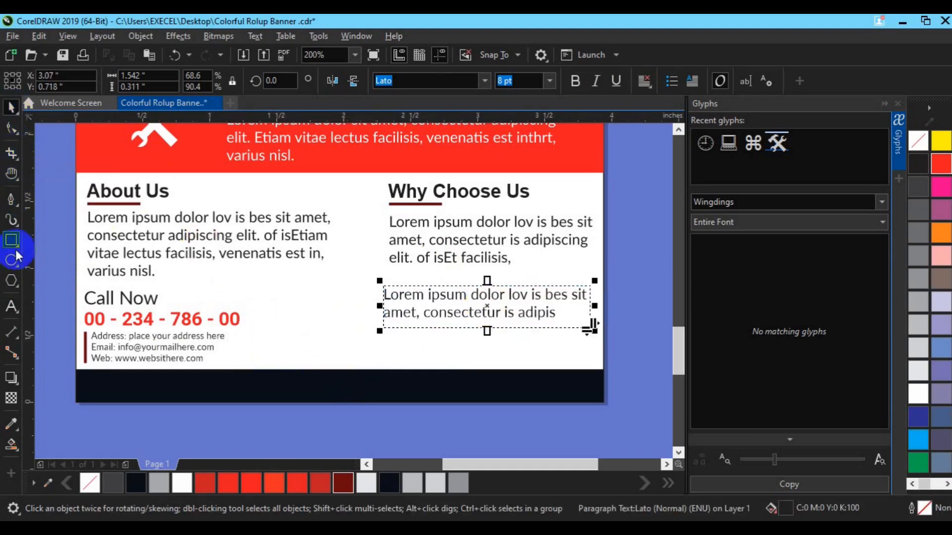
Narrow the shortened paragraph's frame to about 1.4 inches and shift it up and right, leaving room for a bullet.
click(11, 306)
drag(589, 305, 568, 307)
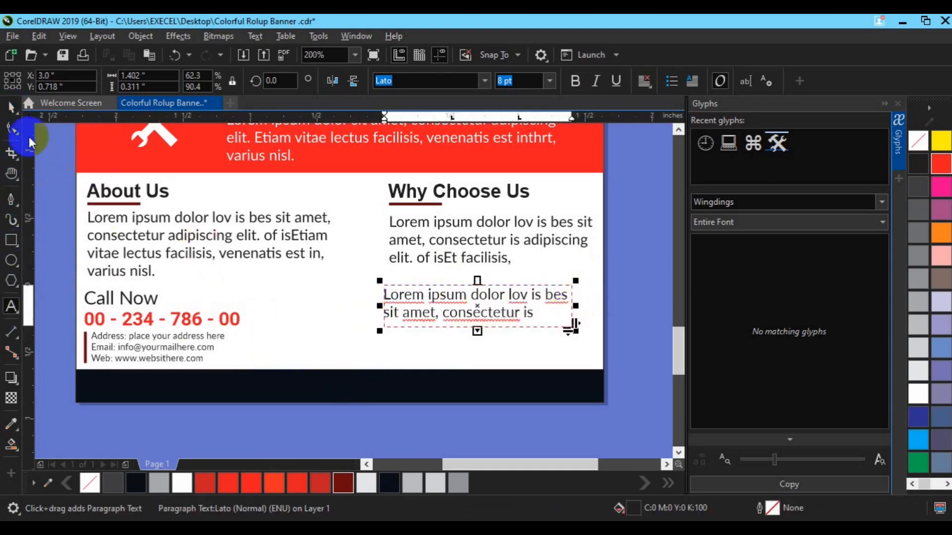
click(11, 106)
drag(474, 305, 487, 295)
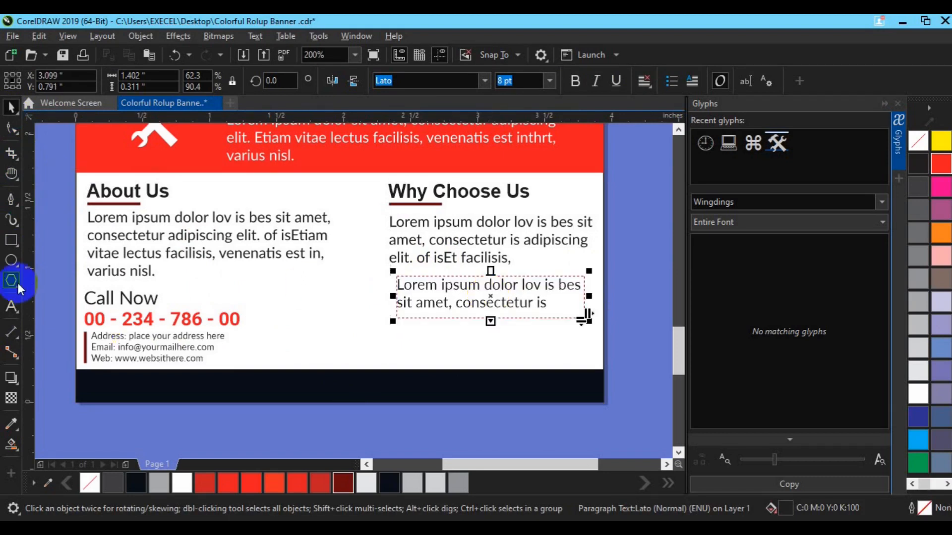
Add a small red circle without outline as a bullet beside the short text, and convert the text to curves.
click(11, 260)
click(389, 483)
mouse_move(308, 289)
mouse_down()
mouse_move(330, 311)
mouse_move(381, 285)
mouse_up()
right_click(92, 484)
click(459, 286)
key(ctrl+q)
shift+click(382, 289)
click(379, 285)
click(300, 484)
Group the red bullet with its text and place a copy of the group below it.
drag(612, 263, 369, 341)
key(ctrl+g)
drag(414, 291, 477, 340)
click(511, 372)
shift+click(471, 309)
click(641, 306)
Draw a horizontal divider line between the two bullet items with a dark navy 0.75 pt outline.
key(p)
click(380, 322)
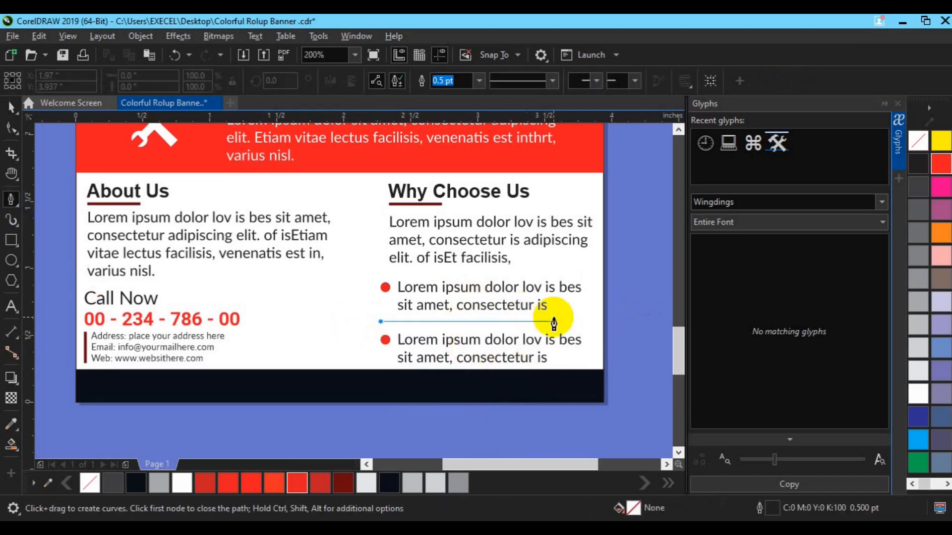
double_click(586, 322)
key(space)
click(437, 81)
click(425, 147)
click(437, 81)
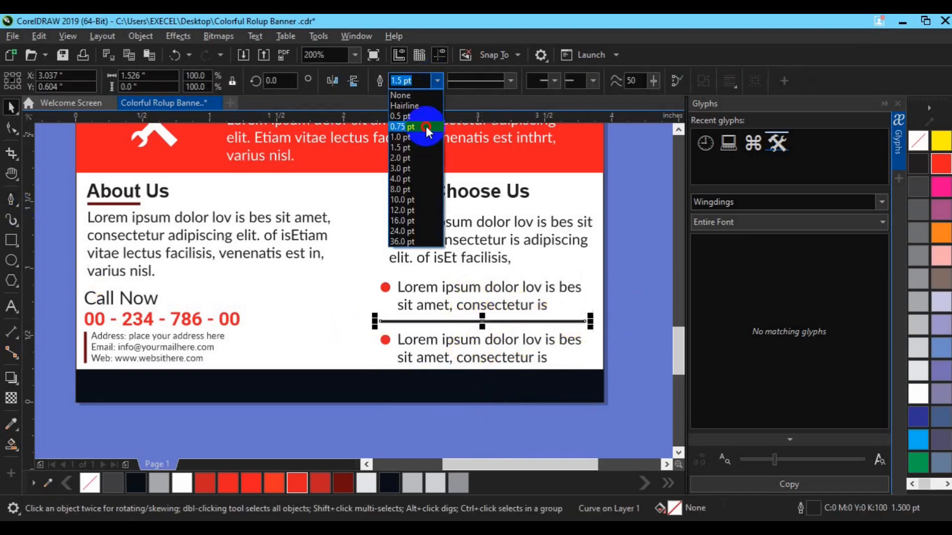
click(402, 127)
right_click(389, 483)
Center the divider between the two bullet items and group all three.
click(483, 361)
shift+click(479, 306)
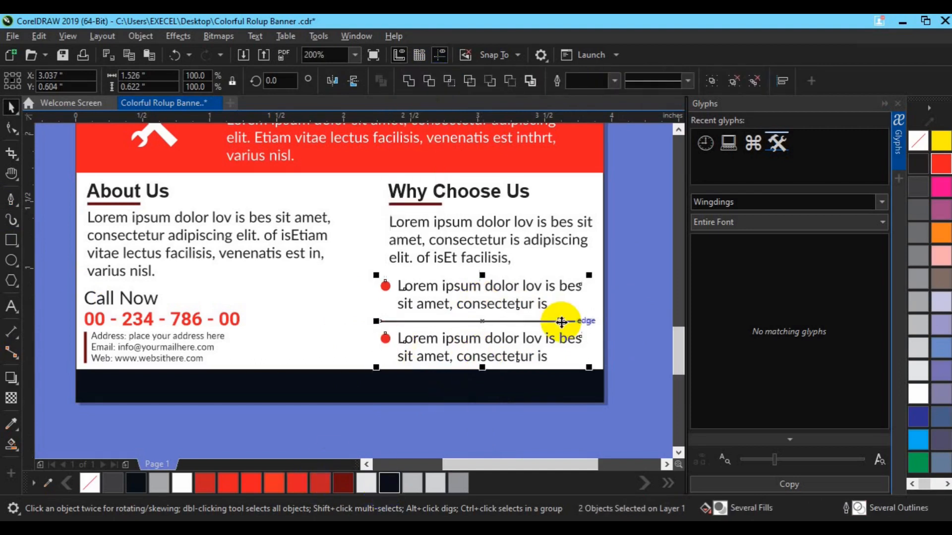
key(ctrl+g)
Left-align the "Why Choose Us" heading and paragraph with the bullet list, and group the whole column.
drag(645, 174, 373, 272)
key(ctrl+g)
shift+click(423, 287)
key(l)
key(ctrl+g)
key(Right)
Group the "About Us" column, combine it with the "Why Choose Us" column, and center both horizontally on the banner.
drag(64, 175, 363, 368)
key(ctrl+g)
shift+click(458, 264)
click(448, 260)
shift+click(274, 252)
key(ctrl+g)
shift+click(602, 179)
key(c)
Add a "FAX LINE:" text followed by the fax number near the banner's bottom edge, at 12 pt.
click(139, 426)
key(F8)
click(141, 427)
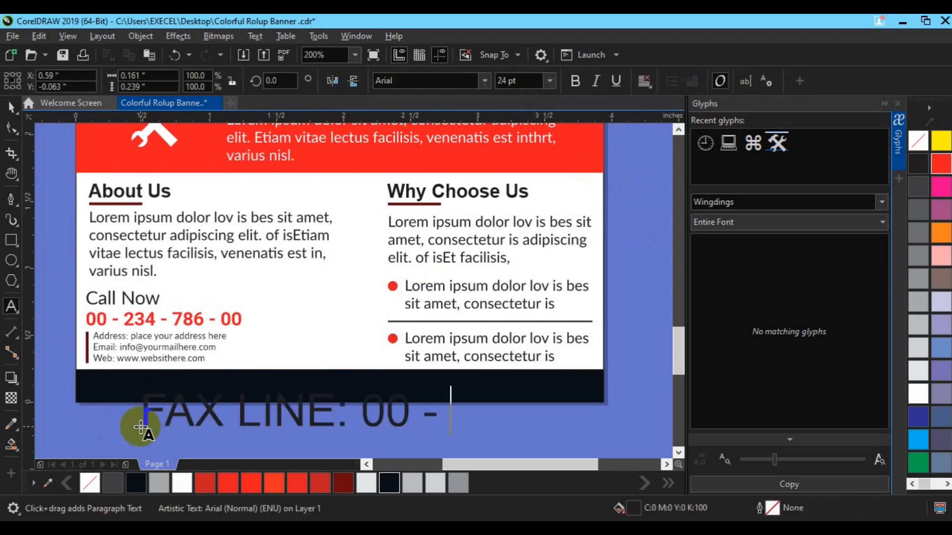
click(11, 106)
click(506, 80)
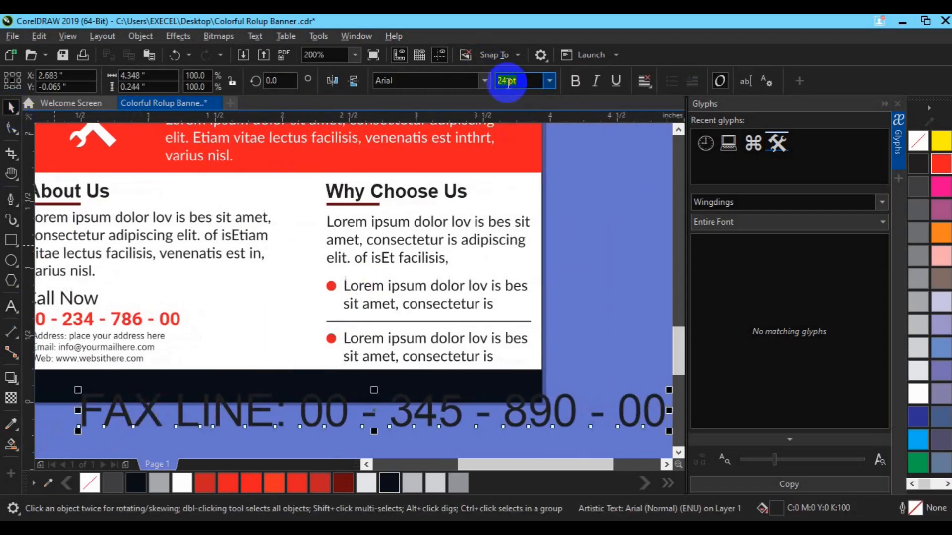
key(Return)
Move the fax text onto the dark footer bar, color it white and center it on the bar.
click(367, 465)
drag(338, 425, 394, 385)
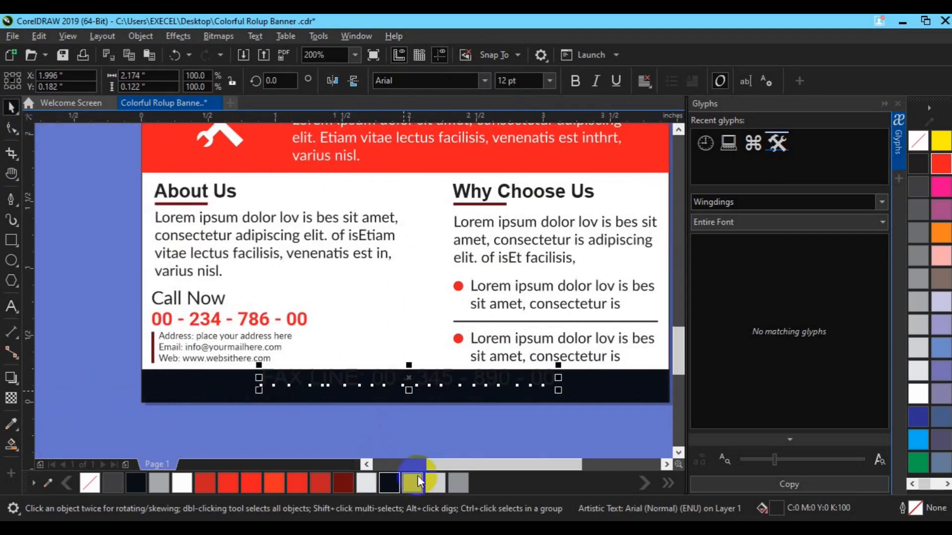
click(918, 393)
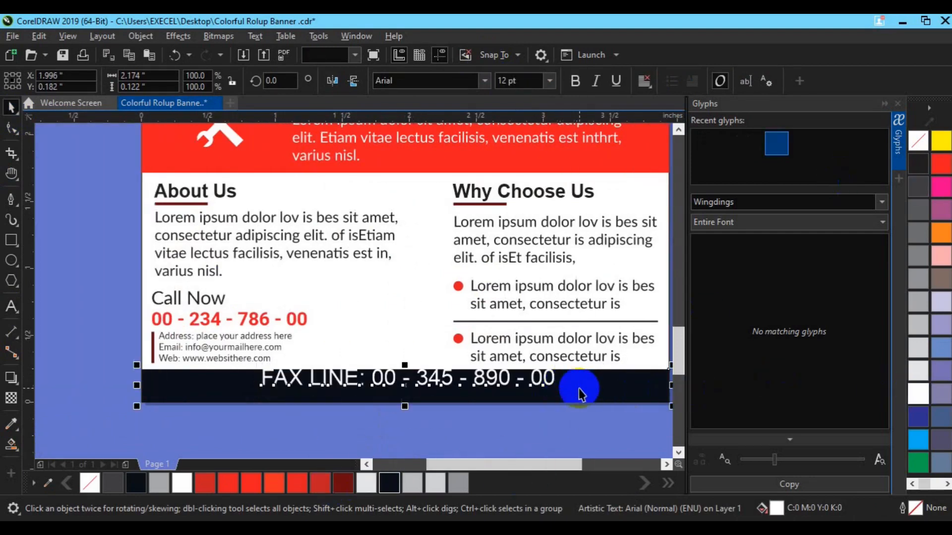
key(c)
key(e)
Break the fax text into separate words and make "FAX LINE:" bold and red.
click(381, 386)
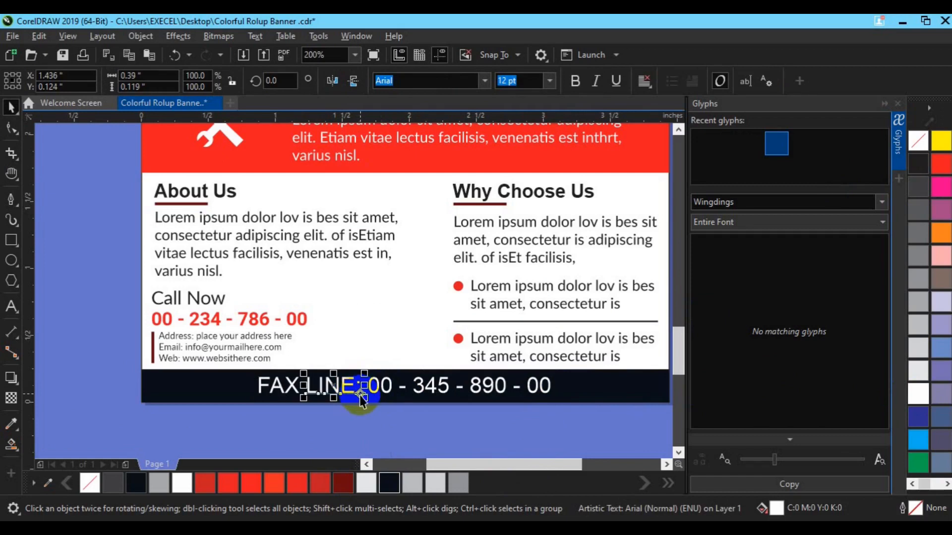
shift+click(273, 390)
click(575, 84)
click(941, 167)
Group the fax number with the "FAX LINE:" label and center the group on the footer bar.
click(516, 385)
drag(571, 425, 363, 352)
key(ctrl+g)
shift+click(336, 389)
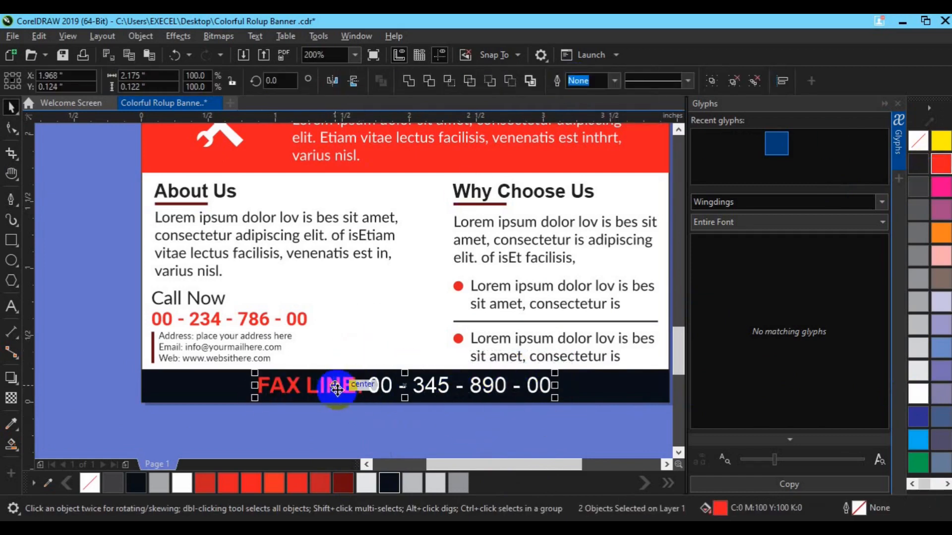
key(ctrl+g)
shift+click(230, 396)
drag(714, 142, 397, 293)
click(515, 327)
Save the banner and fit the whole page in view.
click(897, 164)
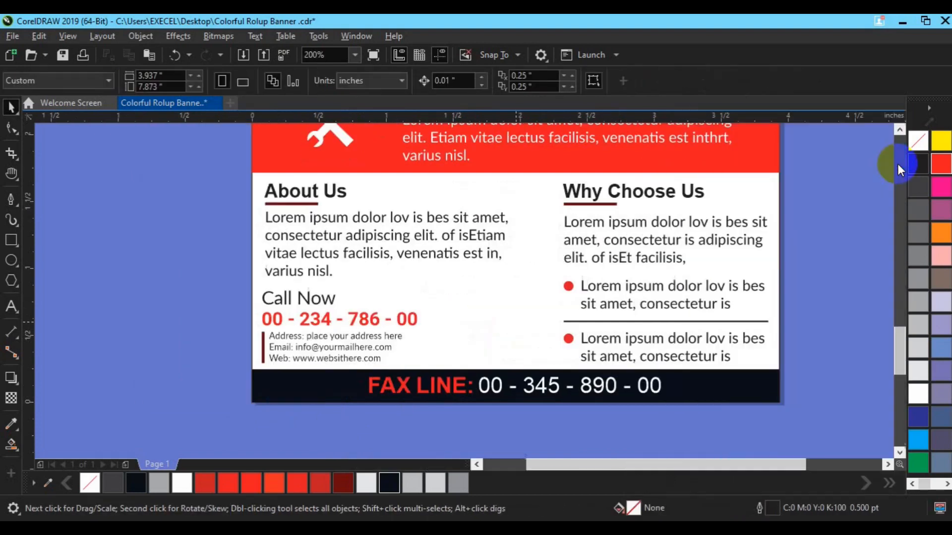
key(z)
click(56, 81)
click(38, 111)
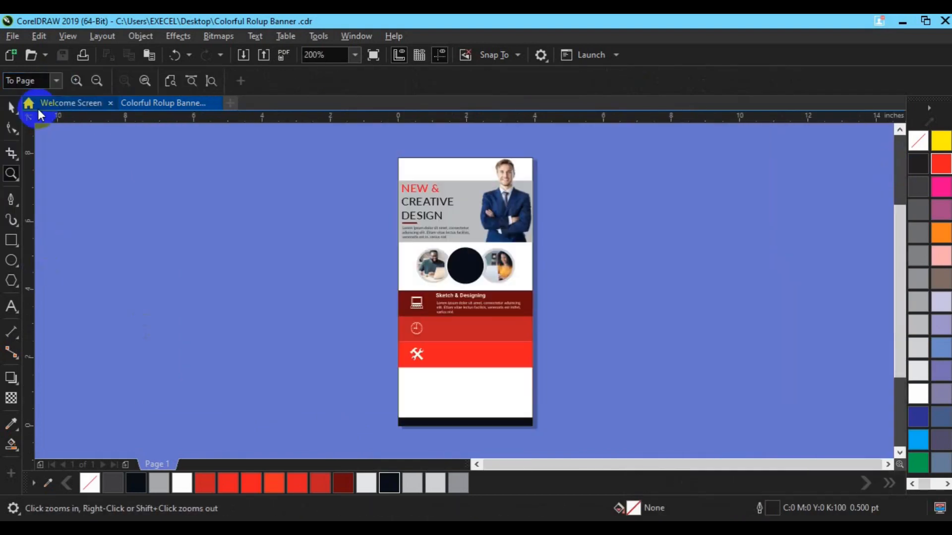
click(12, 106)
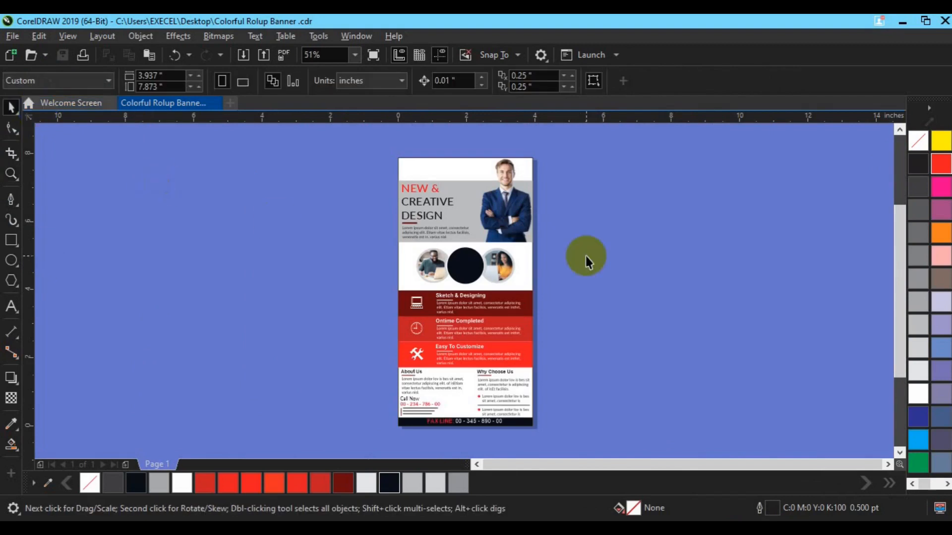
Place the Wingdings looped-square glyph above "NEW &" as a logo about 0.37 inches wide, and color it red.
key(ctrl+F11)
click(748, 155)
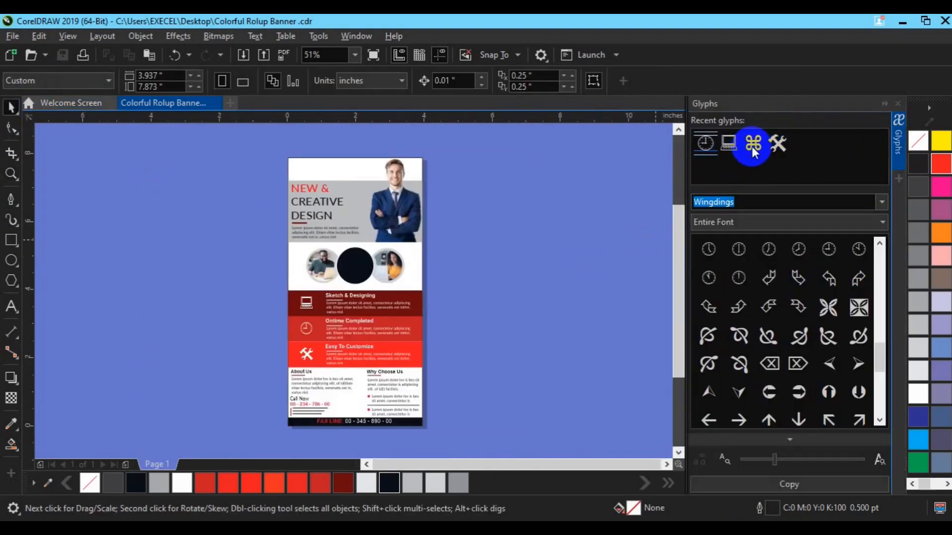
drag(299, 167, 300, 162)
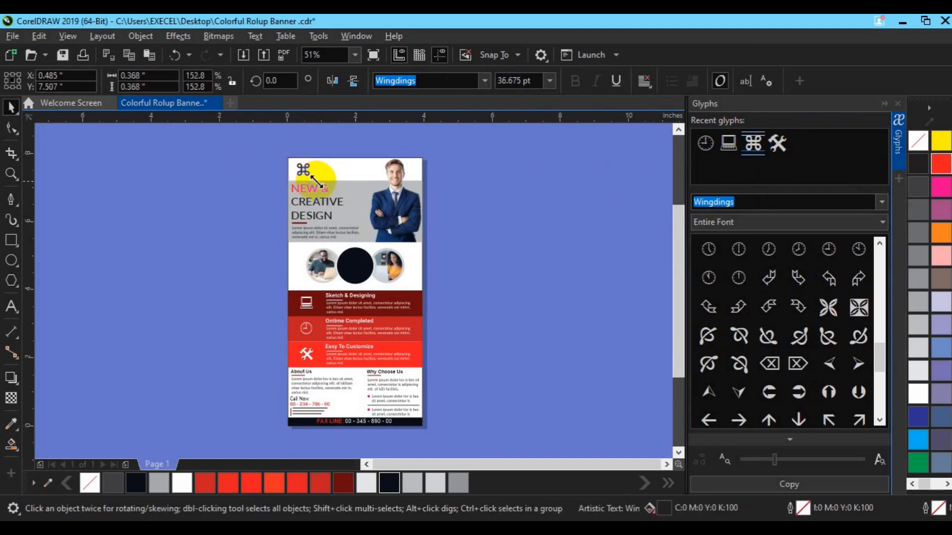
click(251, 483)
key(Escape)
Add the artistic text "Brand Name" in bold 24 pt Arial and place it beside the looped-square logo.
click(10, 307)
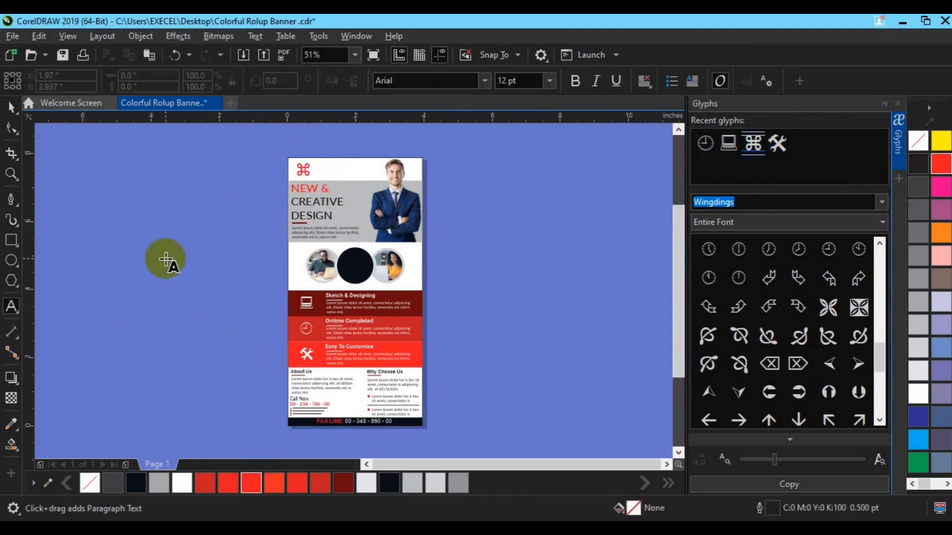
click(166, 260)
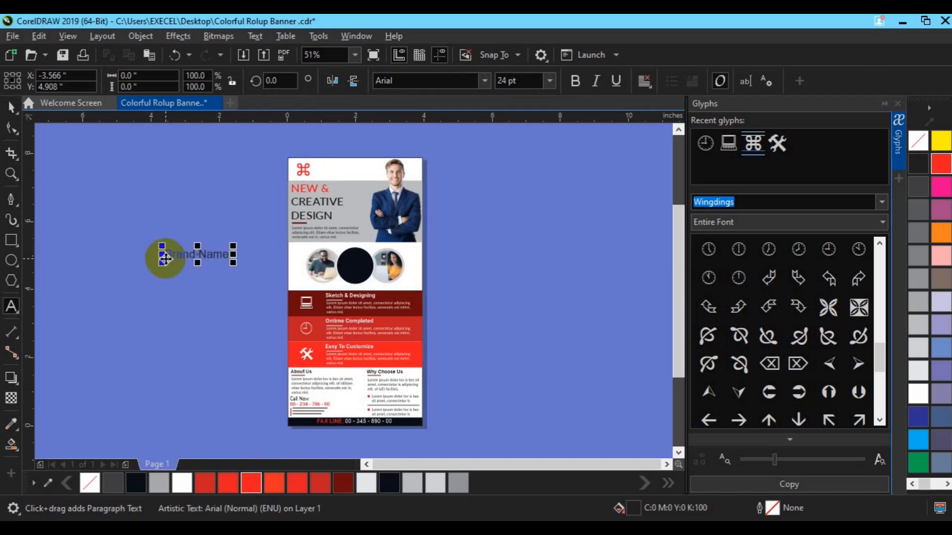
click(577, 79)
click(898, 163)
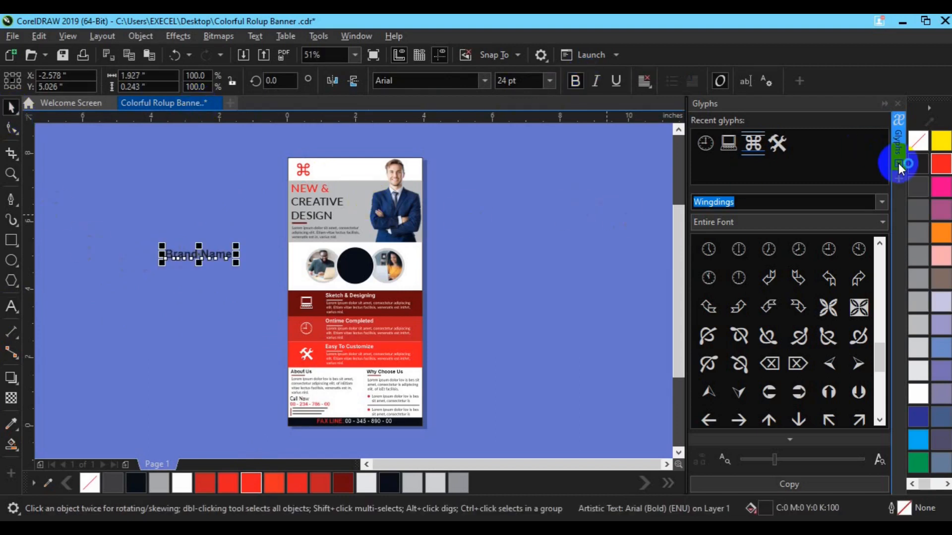
drag(347, 254, 461, 181)
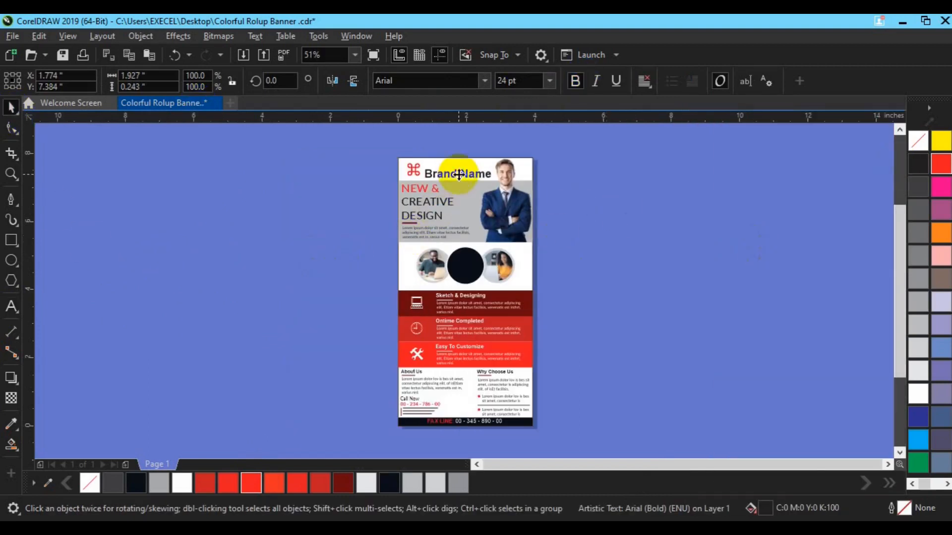
click(479, 339)
drag(623, 272, 421, 370)
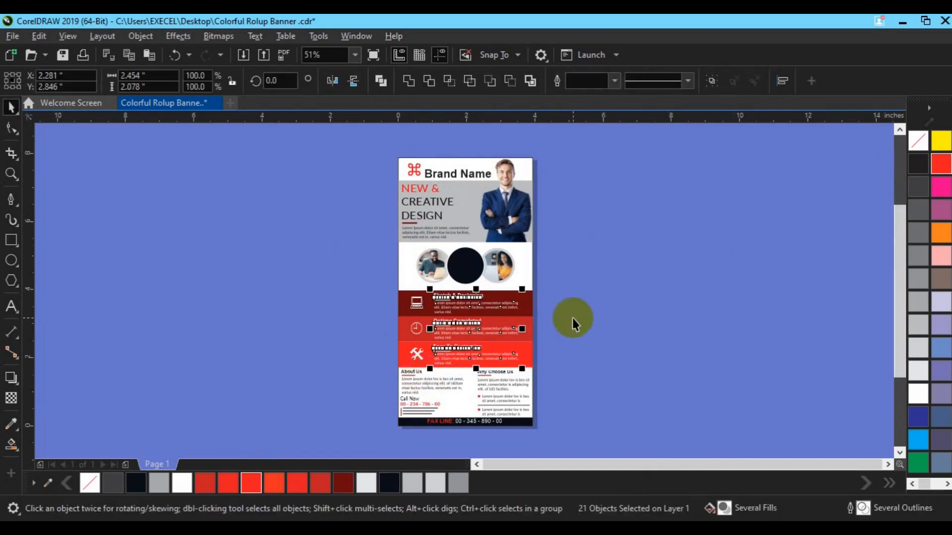
click(590, 316)
Group the "Sketch & Designing" texts with the computer icon and center the group horizontally on its dark red bar.
drag(421, 317, 419, 308)
shift+click(418, 304)
key(ctrl+g)
shift+click(526, 302)
key(c)
Group the "Ontime Completed" texts with the clock icon and center the group horizontally on its red bar.
drag(583, 312, 426, 343)
key(ctrl+g)
shift+click(417, 328)
key(ctrl+g)
shift+click(529, 327)
key(c)
Group the "Easy To Customize" texts with the tools icon and center the group horizontally on its bright red bar.
click(574, 340)
drag(575, 340, 430, 368)
key(ctrl+g)
shift+click(417, 355)
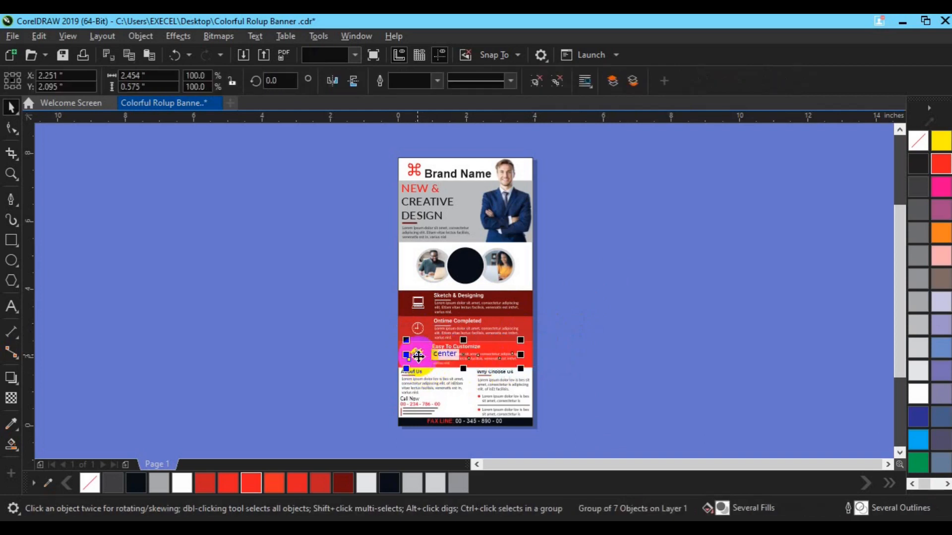
key(ctrl+g)
shift+click(525, 353)
key(c)
click(589, 356)
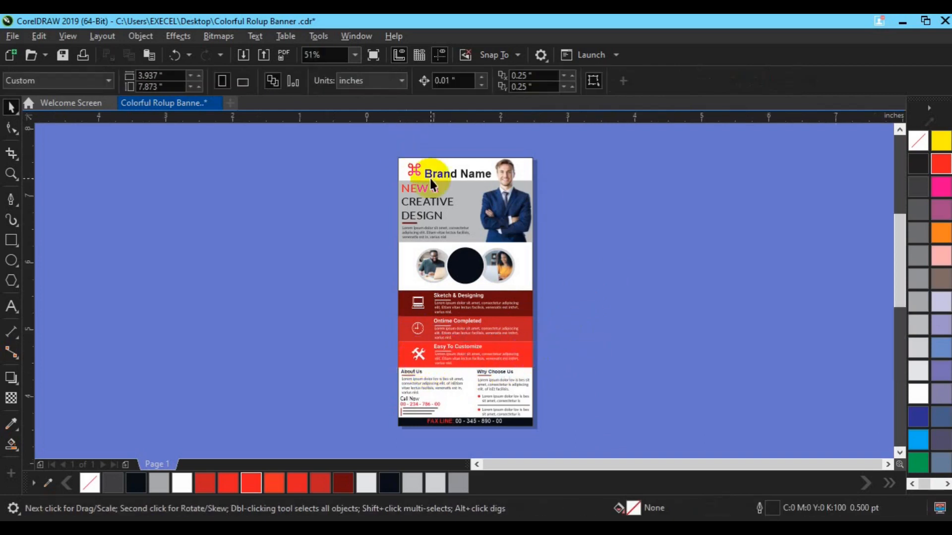
Color the logo C84 M75 Y60 K80, set "Brand Name" to 16 pt and place it beside the logo.
scroll(430, 178, up, 1)
click(437, 171)
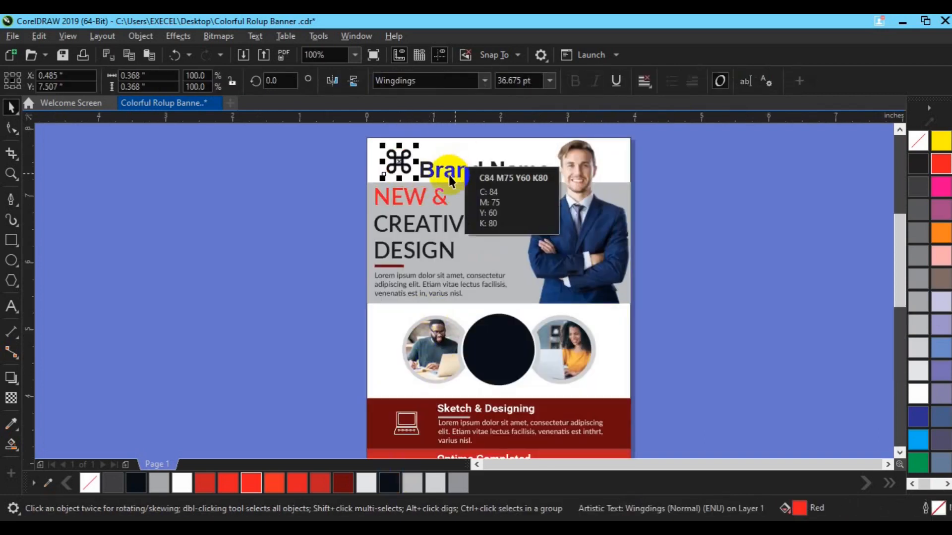
click(511, 80)
text(16)
key(Return)
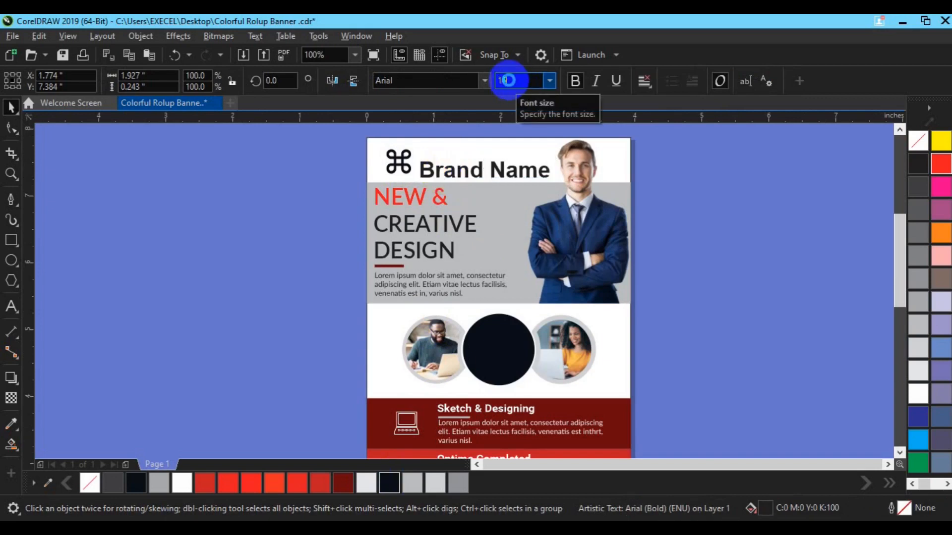
click(459, 165)
Shrink the logo to about 0.25 inches high and make the separate word "Name" regular weight and red.
click(400, 163)
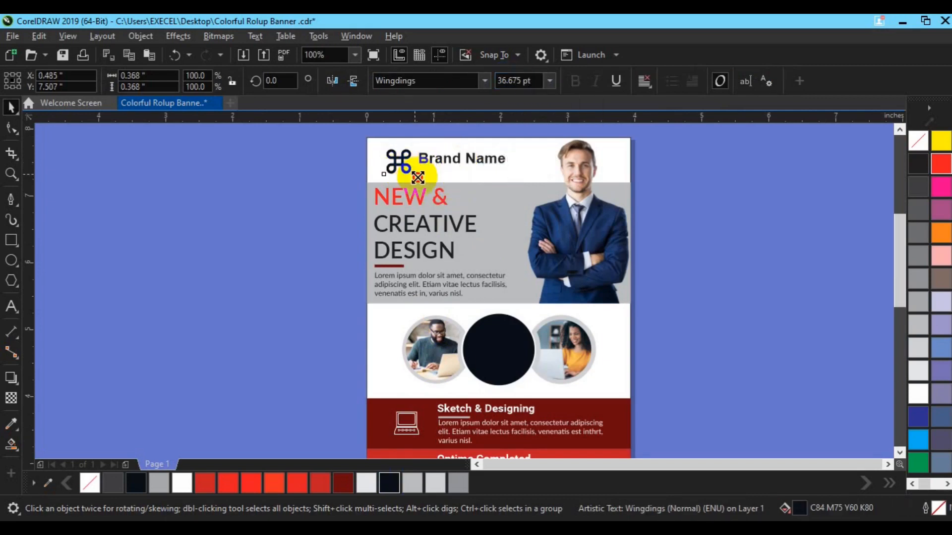
click(445, 164)
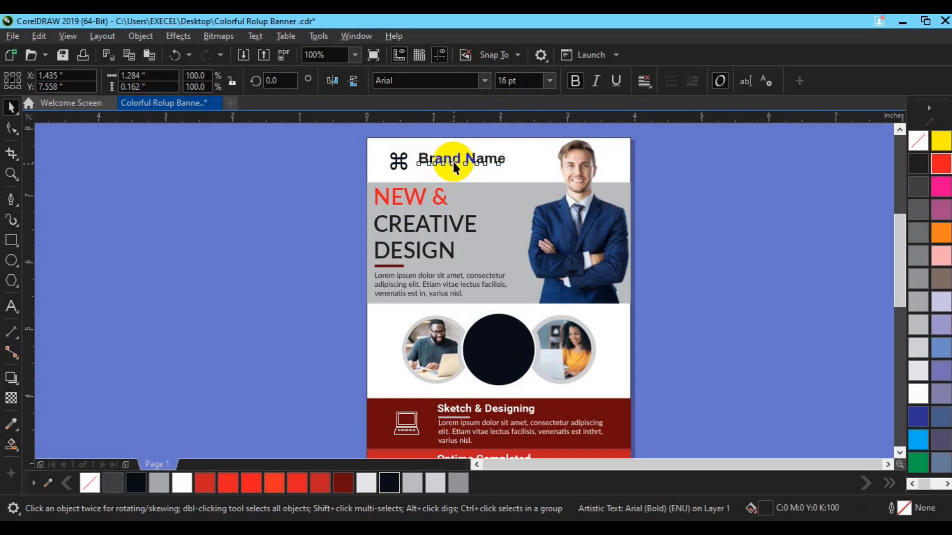
click(574, 83)
click(944, 163)
Group the brand words close to the logo, group them with it, and line the logo up with the headline's left edge.
drag(409, 130, 518, 176)
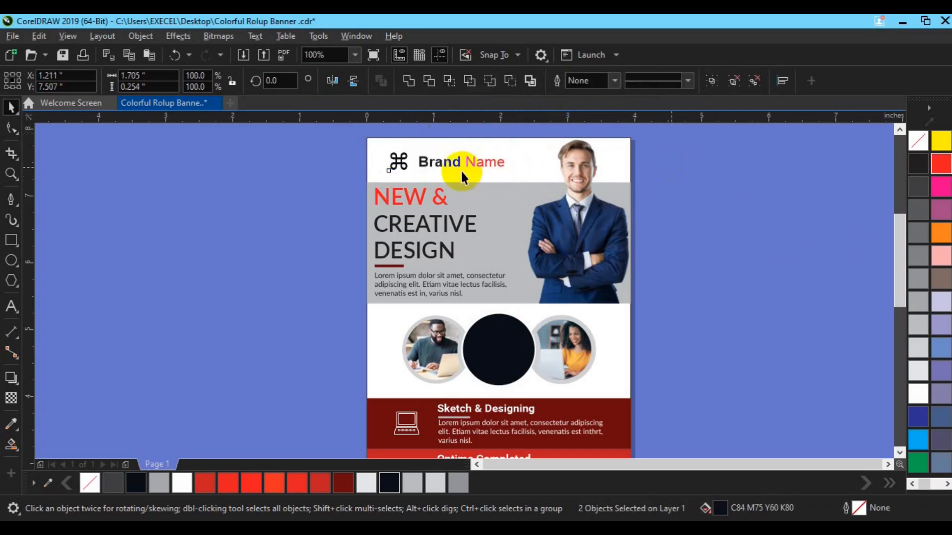
key(ctrl+g)
drag(453, 159, 451, 162)
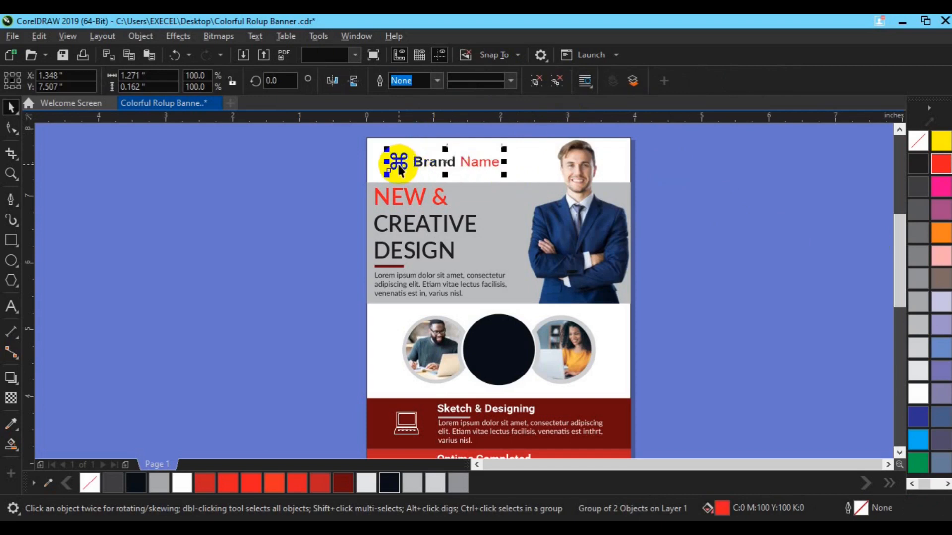
key(ctrl+g)
click(400, 196)
shift+click(401, 165)
drag(402, 165, 403, 164)
Add the artistic text "50%" in 24 pt Arial on the empty area beside the page.
click(900, 452)
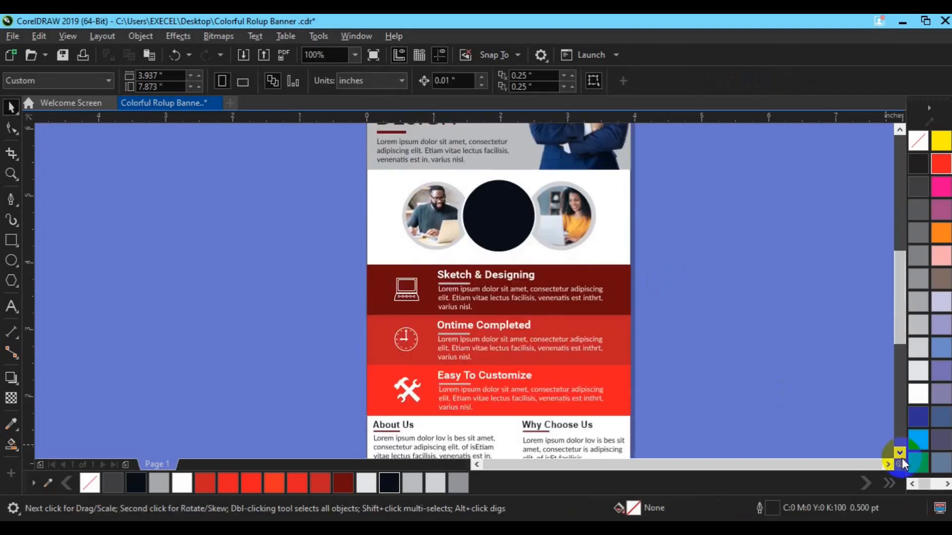
click(900, 464)
click(56, 81)
click(43, 108)
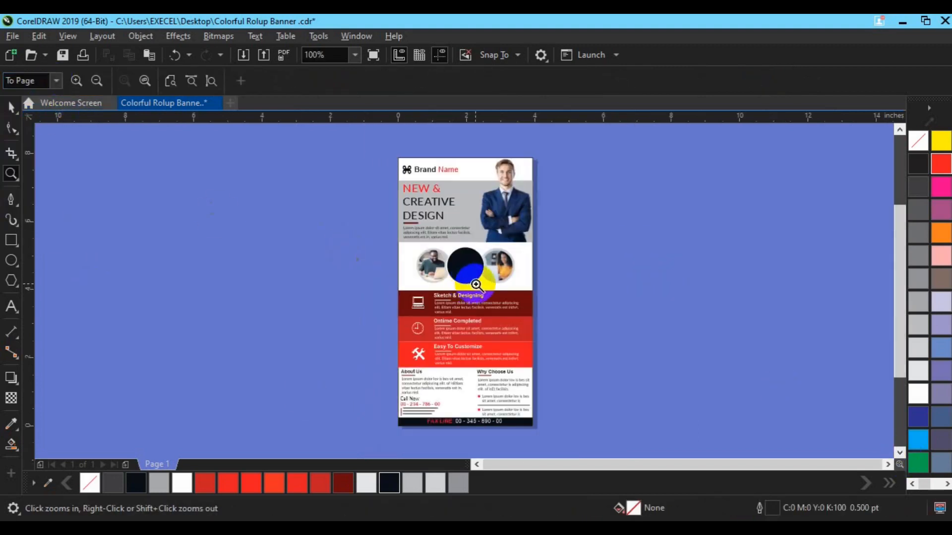
click(464, 273)
key(space)
key(F8)
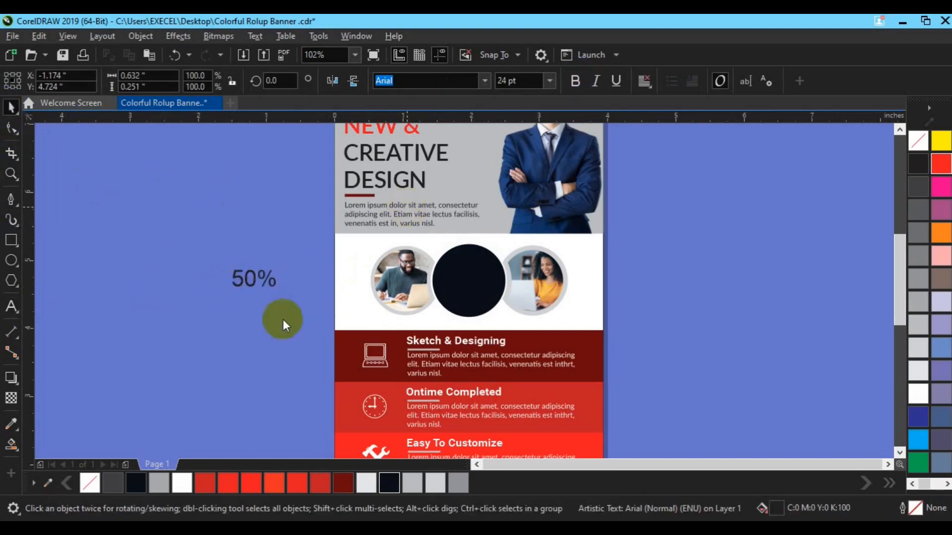
Move "50%" onto the dark circle between the photos and make it white, bold and 30 pt.
drag(252, 279, 466, 271)
click(918, 394)
click(512, 86)
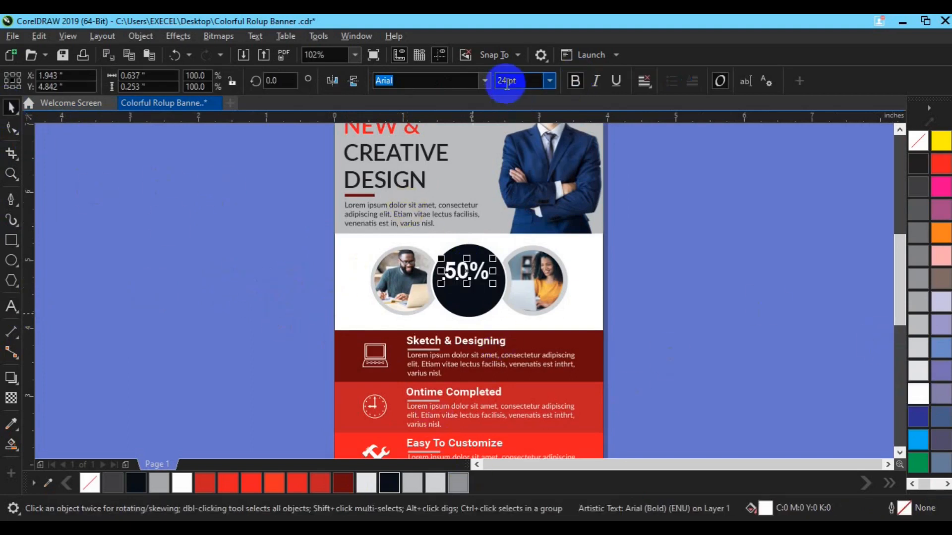
key(Return)
drag(471, 270, 467, 273)
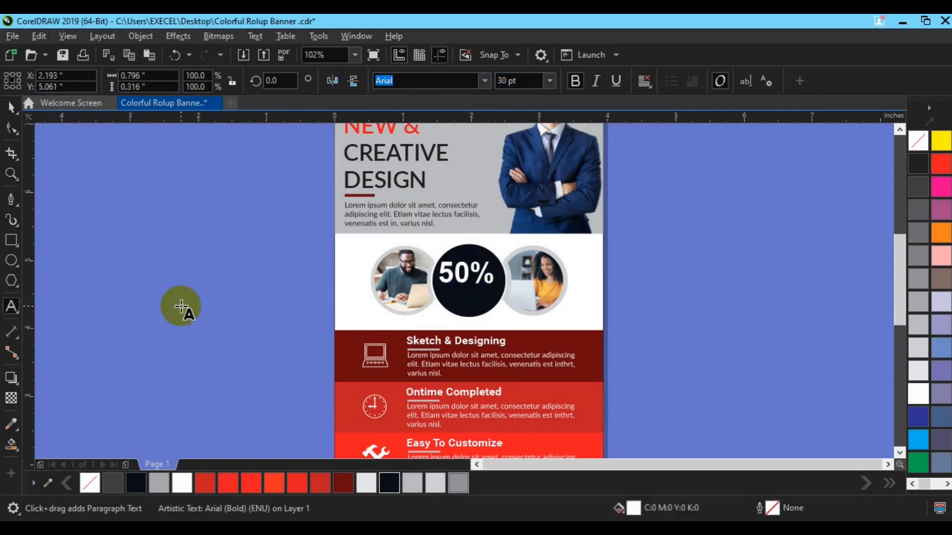
Add the text "Discount" in white regular 15 pt Arial and place it under "50%" in the dark circle.
click(11, 108)
click(571, 81)
click(511, 83)
text(15)
key(Return)
drag(486, 263, 468, 293)
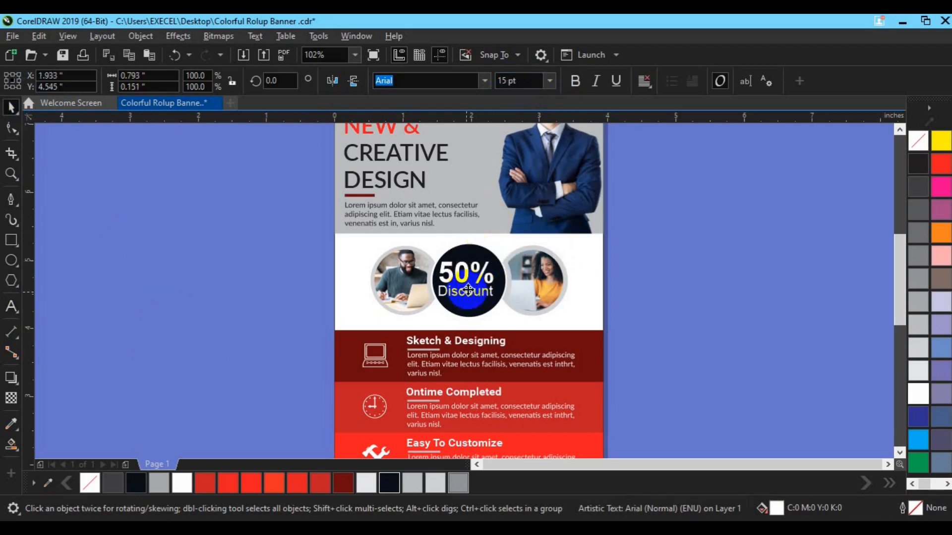
Center "Discount" under "50%", group the two texts and center the group horizontally and vertically in the dark circle.
shift+click(467, 273)
key(c)
key(ctrl+g)
shift+click(480, 304)
key(c)
key(e)
click(672, 320)
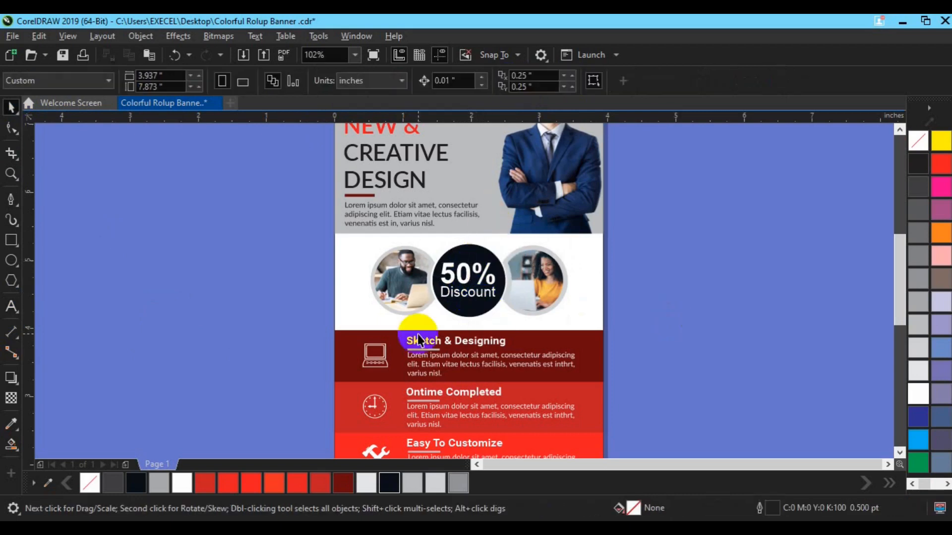